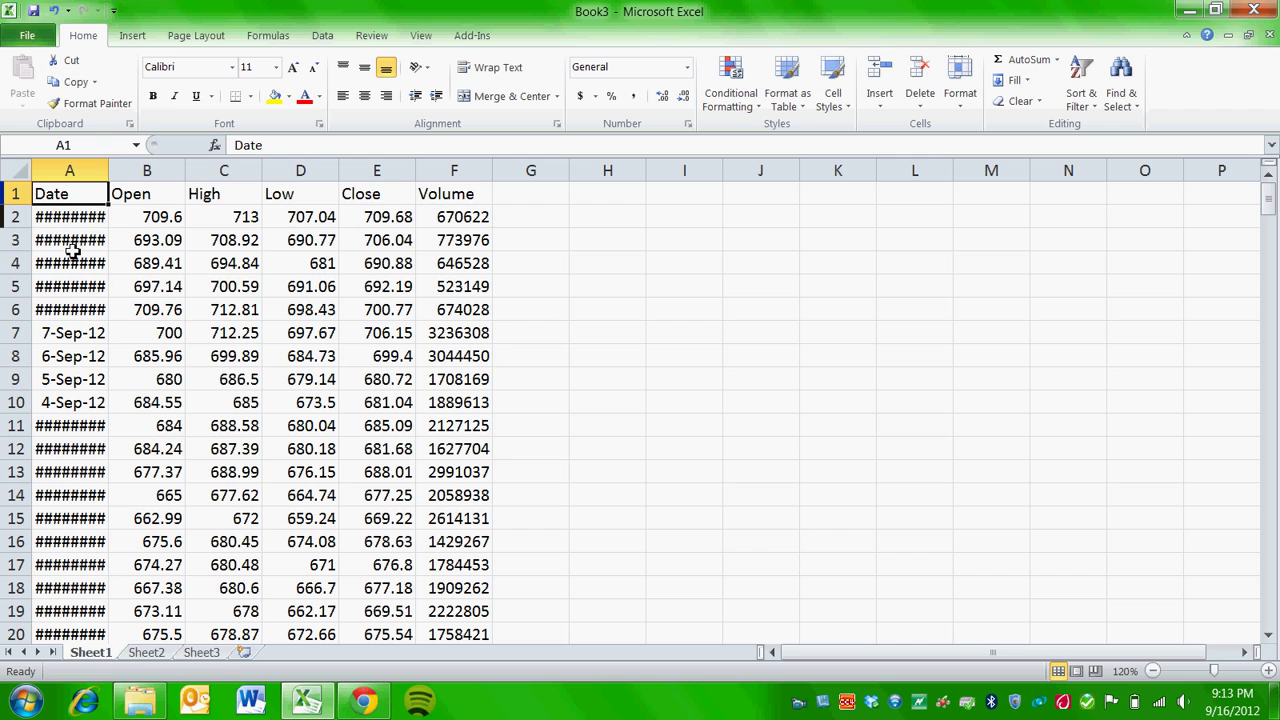
- Examine the Date column from its first entries down to the last data row, checking the cells filled with hash marks
{"action": "left_click", "coordinate": [70, 234]}
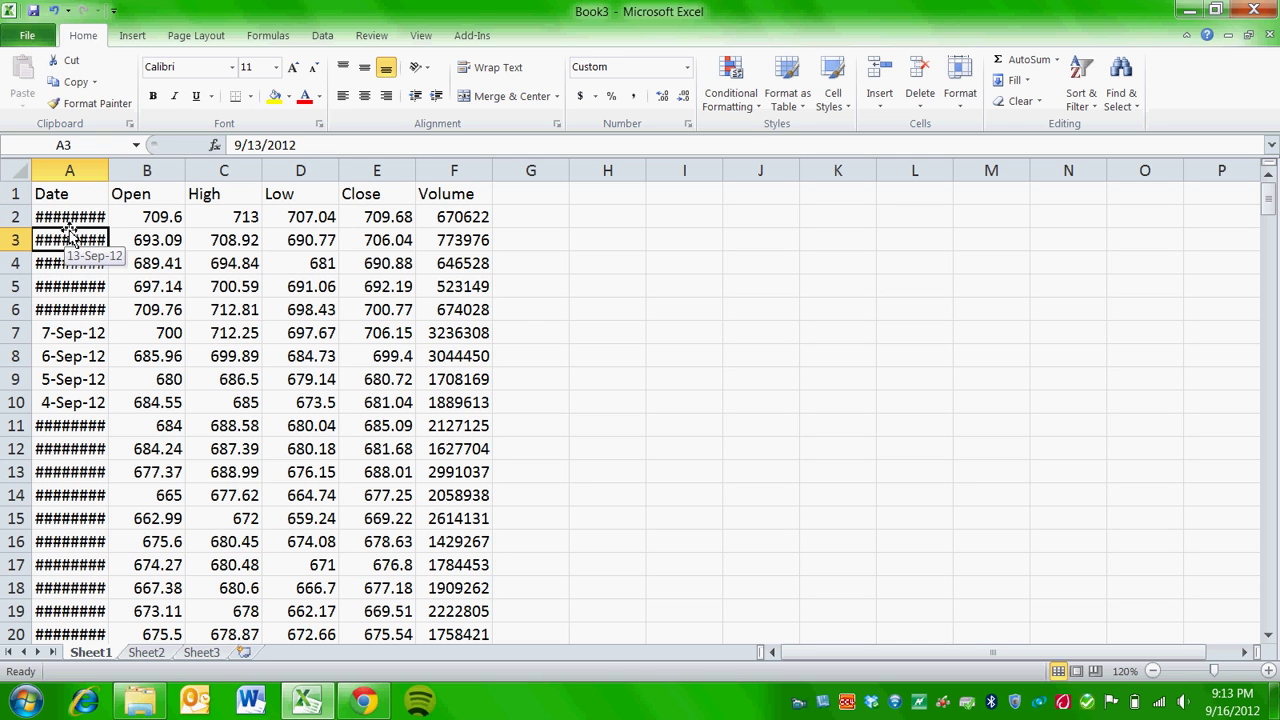
{"action": "key", "text": "ctrl+Down"}
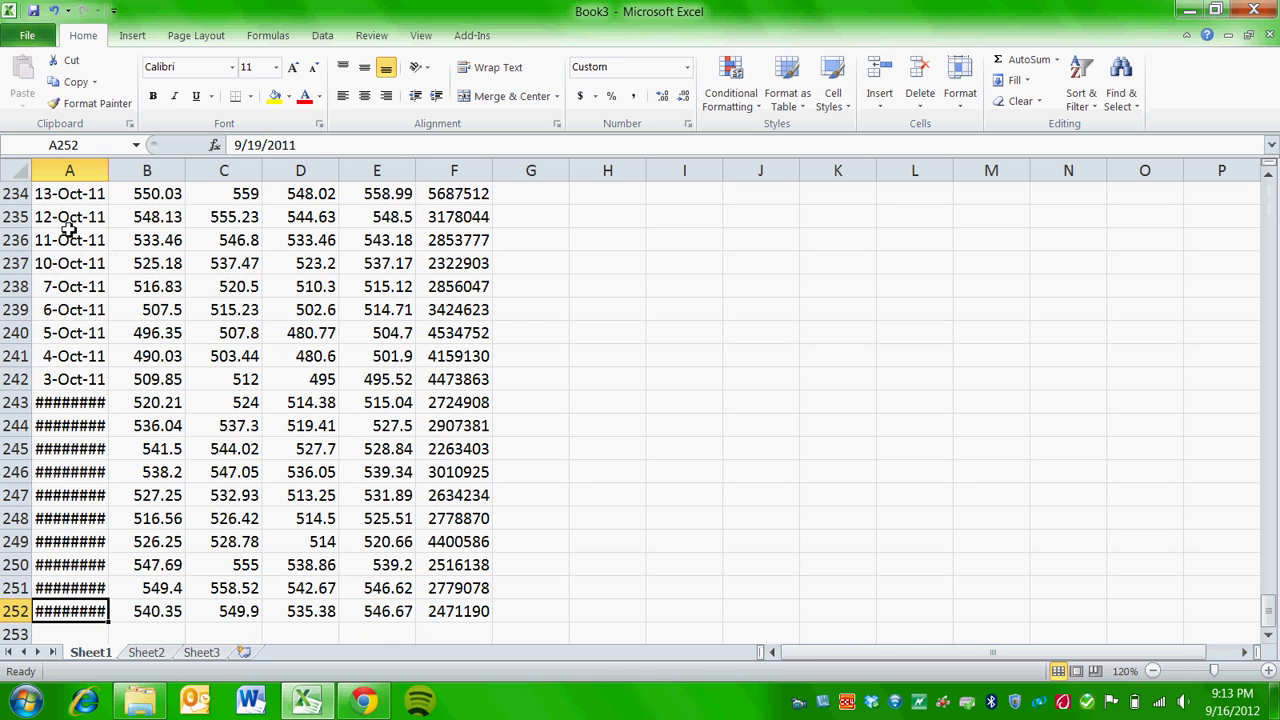
{"action": "key", "text": "ctrl+Home"}
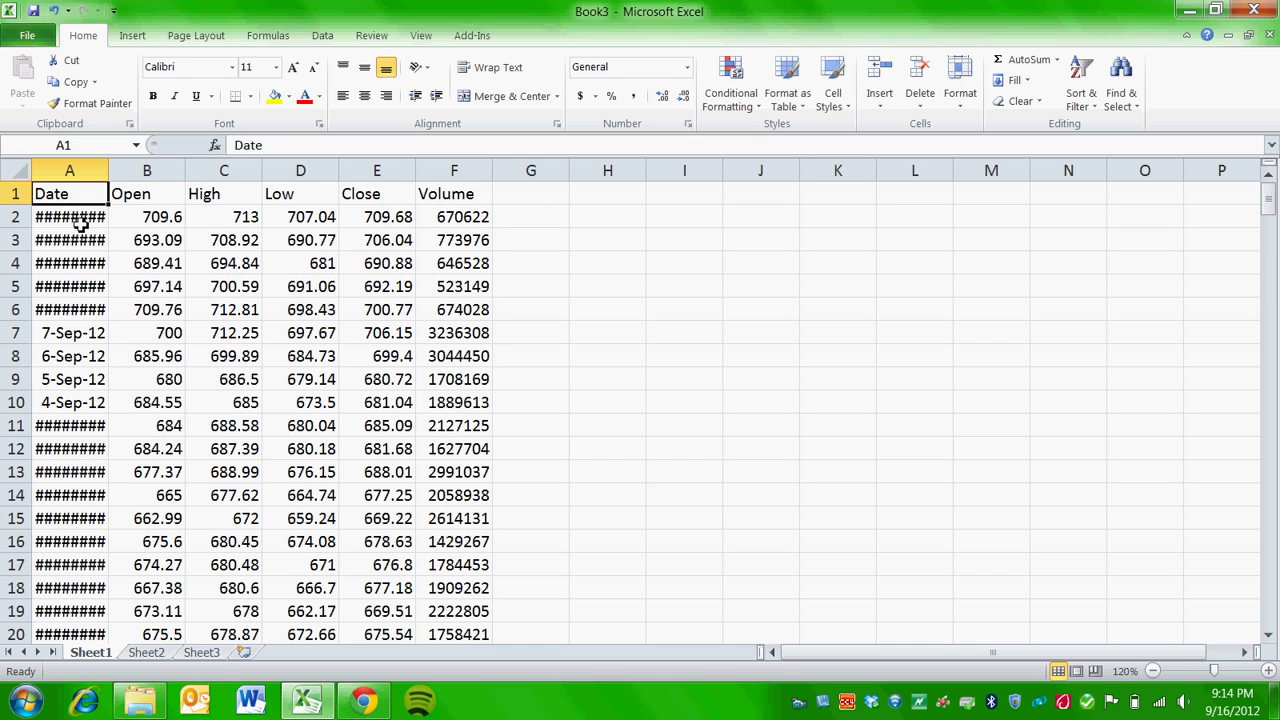
{"action": "left_click", "coordinate": [80, 263]}
{"action": "left_click", "coordinate": [90, 332]}
{"action": "left_click", "coordinate": [64, 448]}
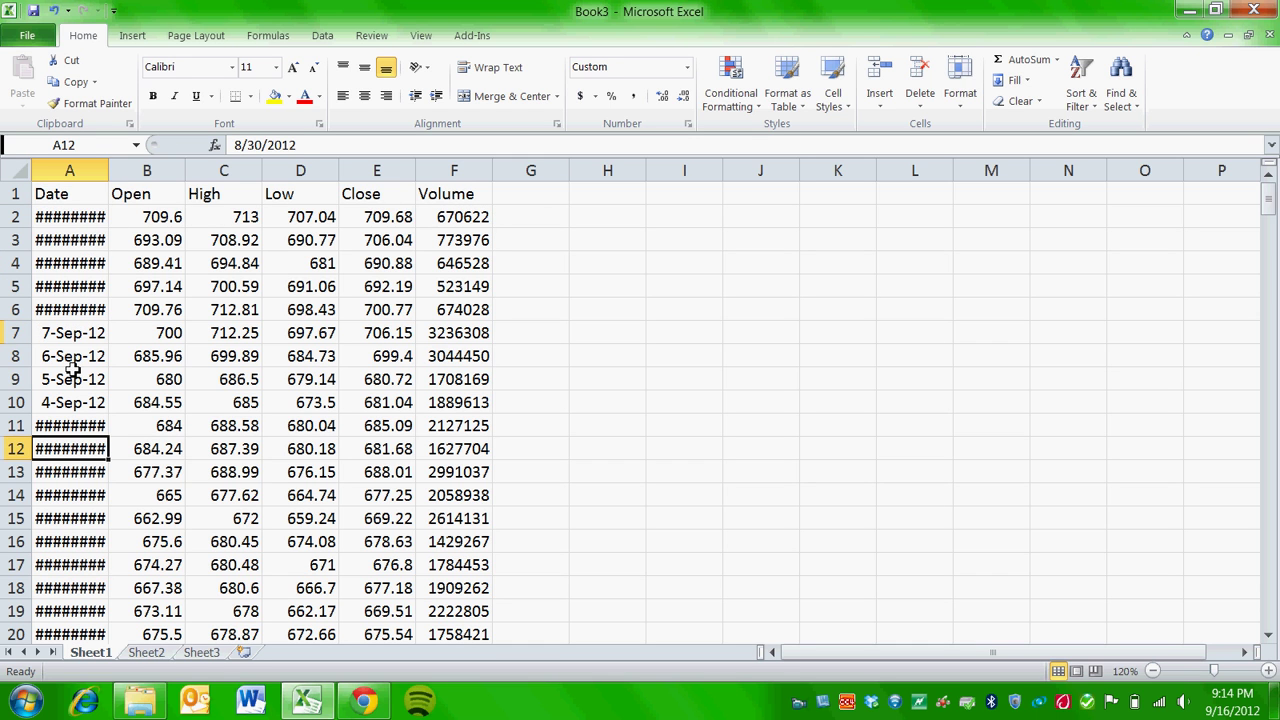
{"action": "left_click", "coordinate": [102, 195]}
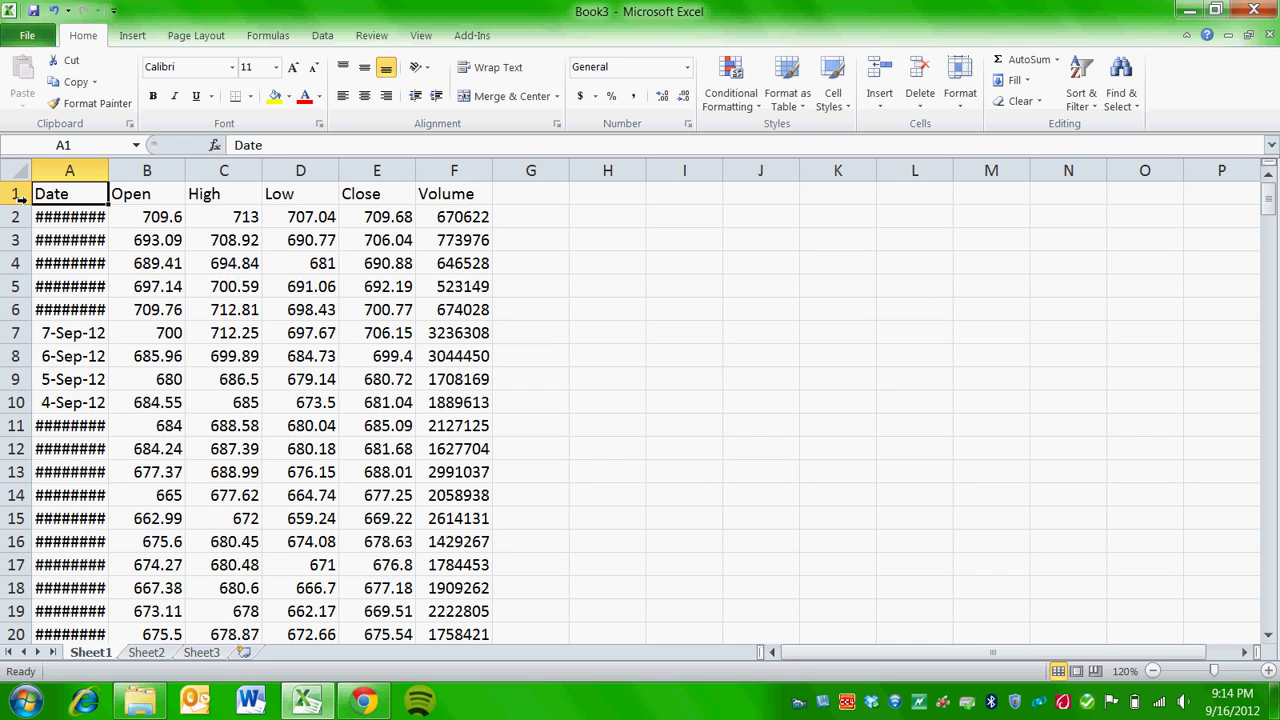
- Set the width of the Date column to 10
{"action": "right_click", "coordinate": [80, 180]}
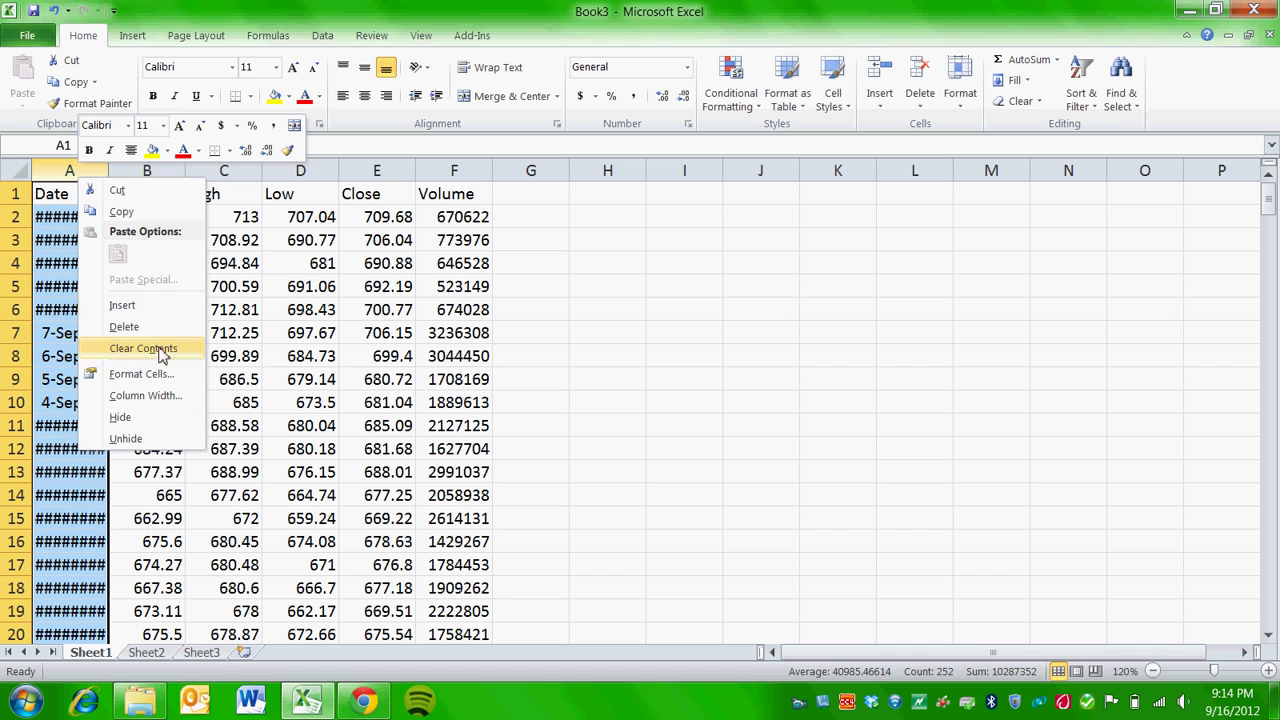
{"action": "left_click", "coordinate": [148, 395]}
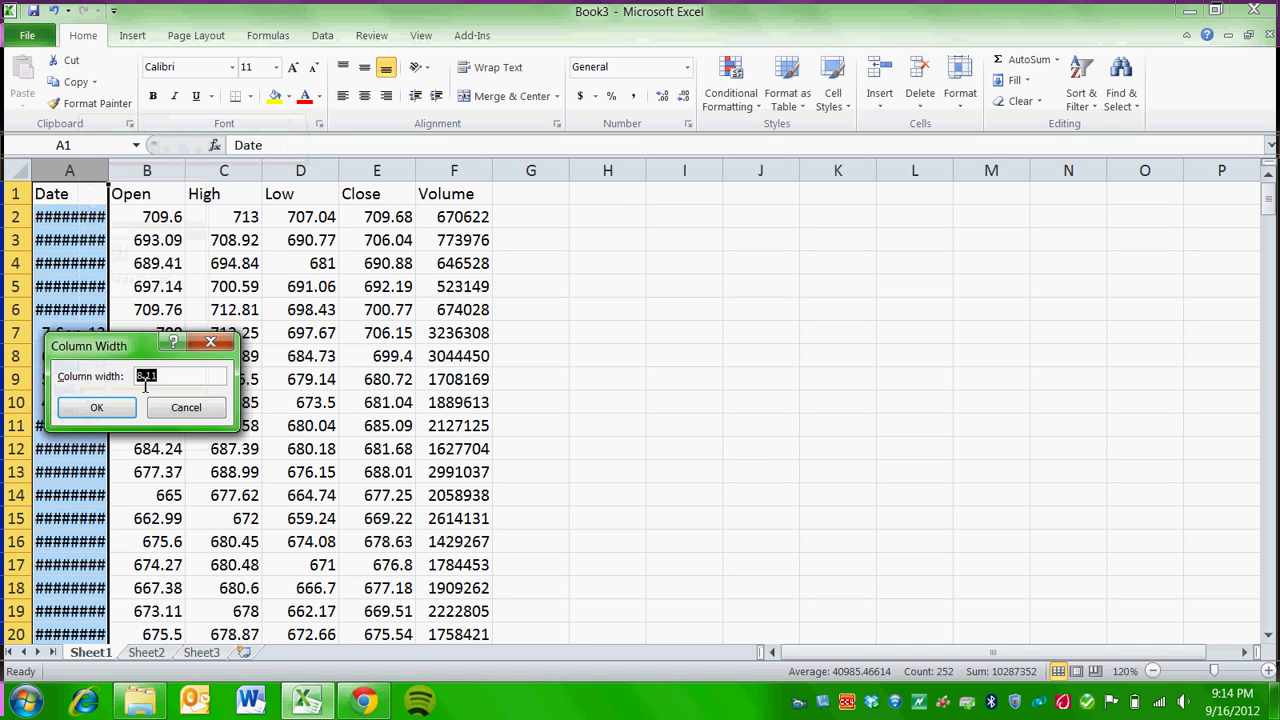
{"action": "type", "text": "17"}
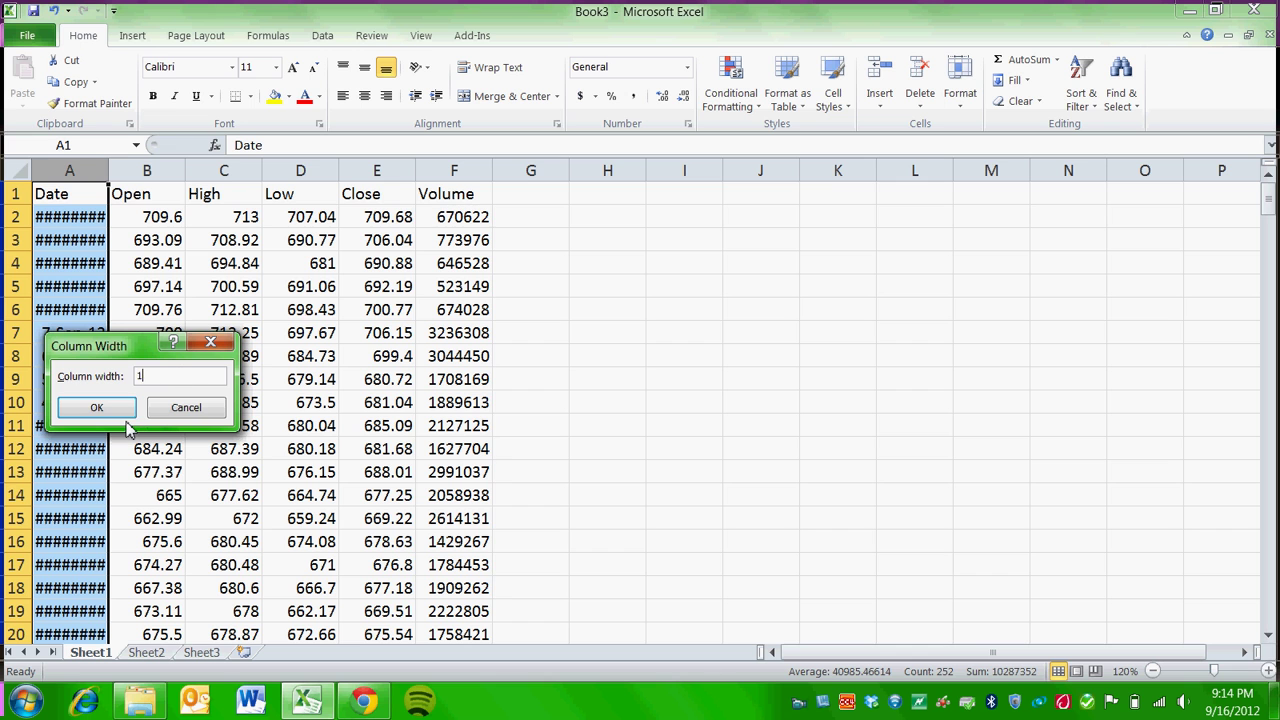
{"action": "type", "text": "0"}
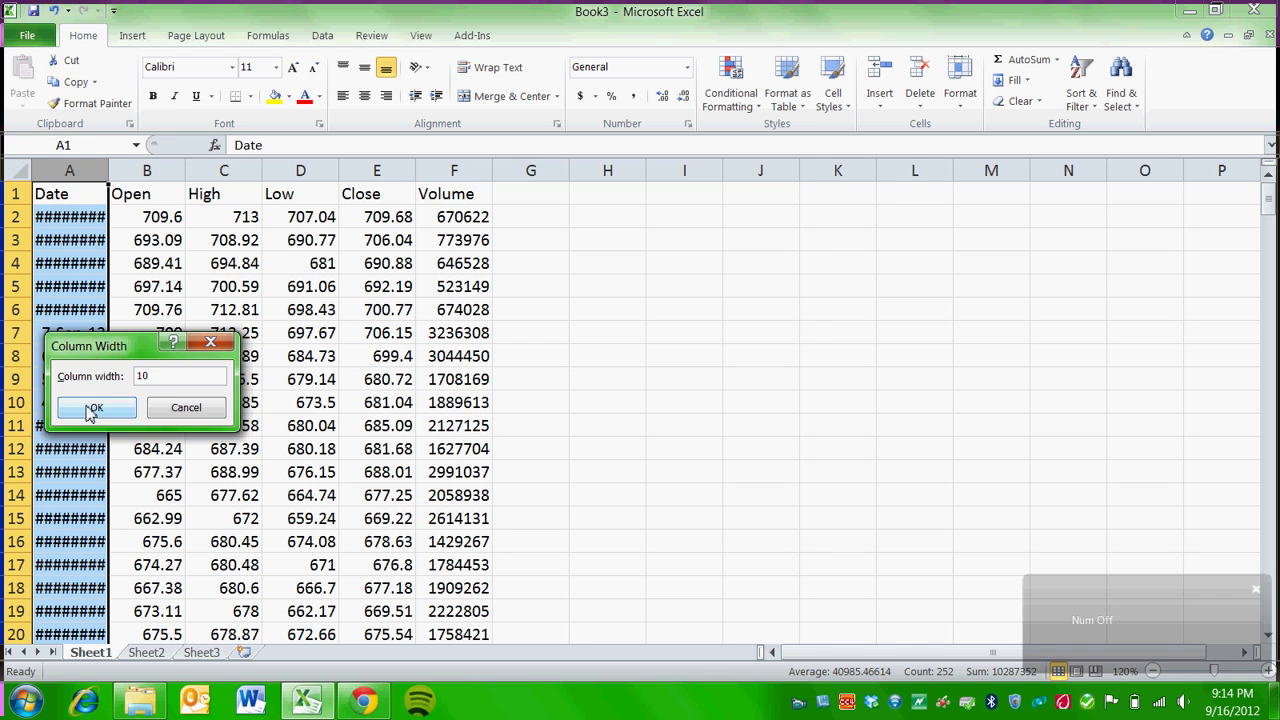
{"action": "left_click", "coordinate": [93, 407]}
{"action": "left_click", "coordinate": [207, 380]}
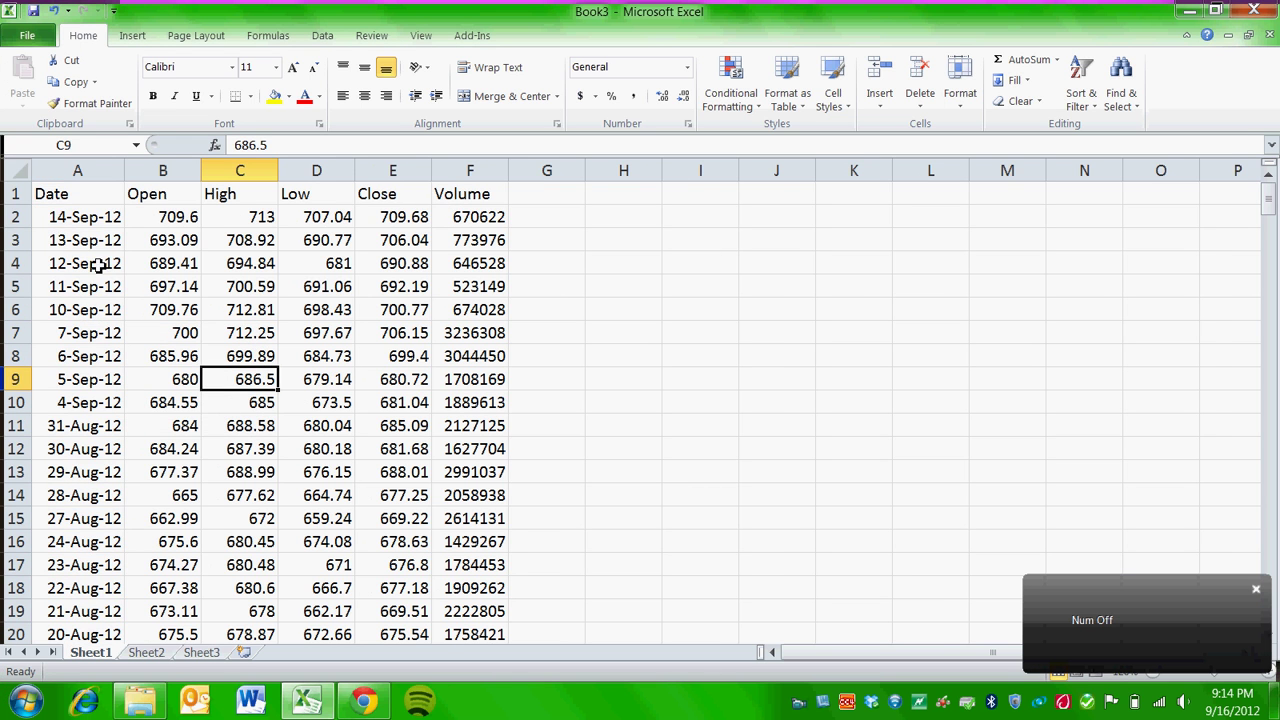
- AutoFit the Date column's width to its contents
{"action": "left_click", "coordinate": [100, 200]}
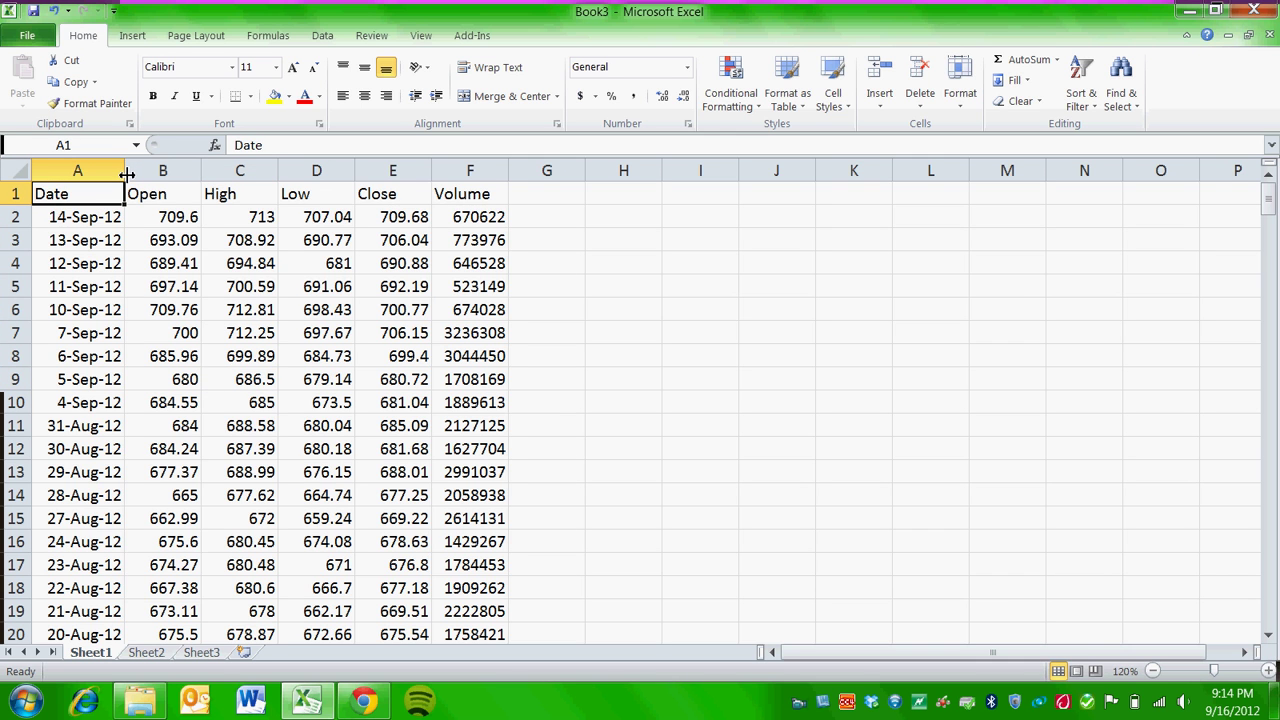
{"action": "double_click", "coordinate": [125, 175]}
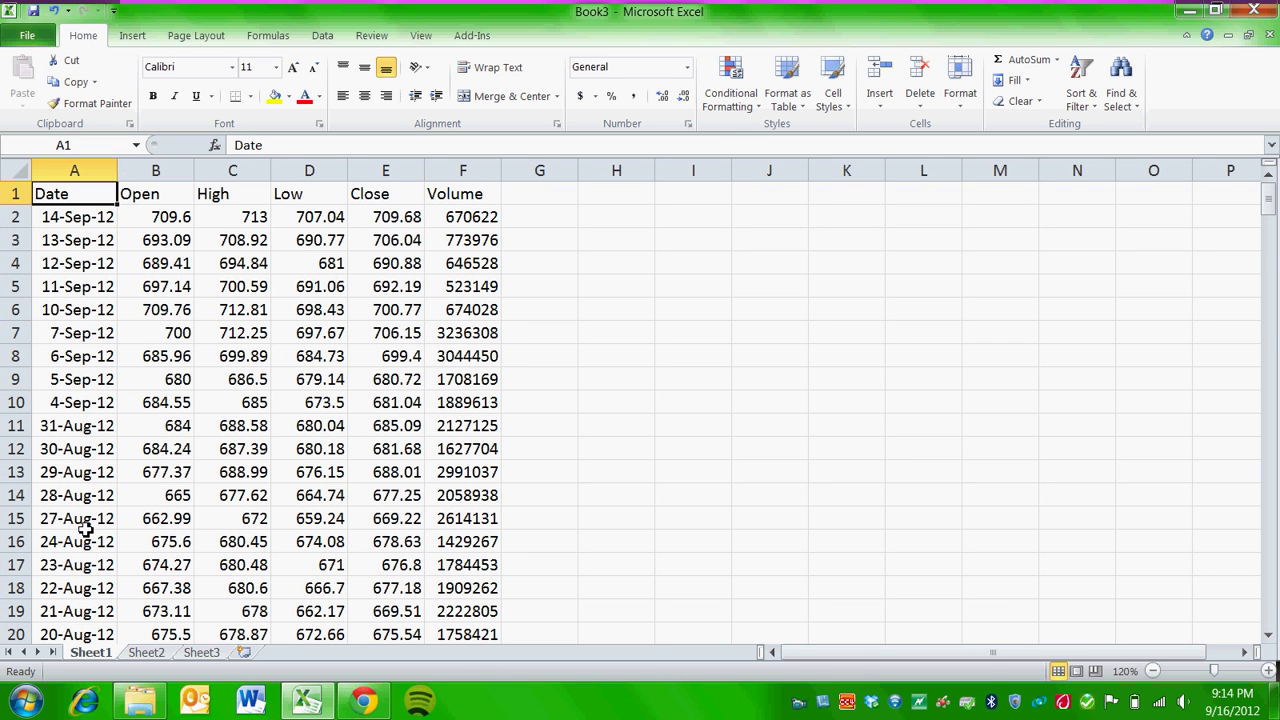
- Add the header "Change" in cell G1, beside the Volume column
{"action": "left_click", "coordinate": [517, 200]}
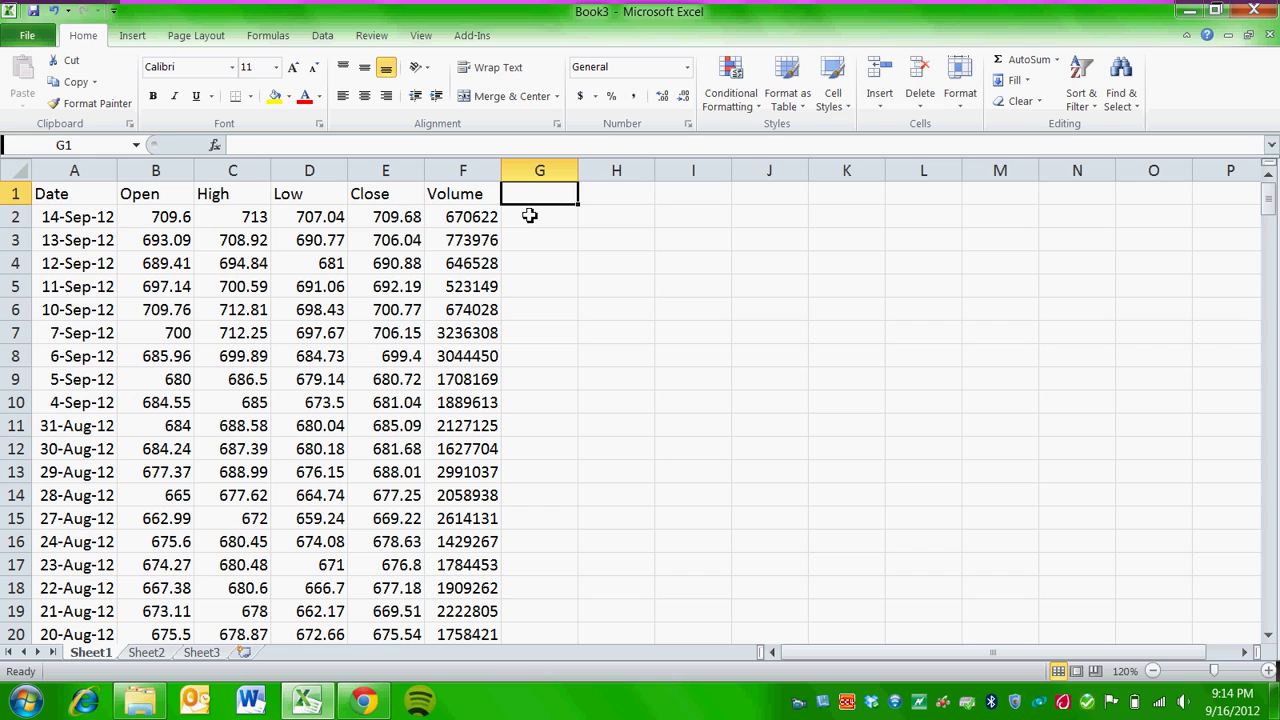
{"action": "type", "text": "Change"}
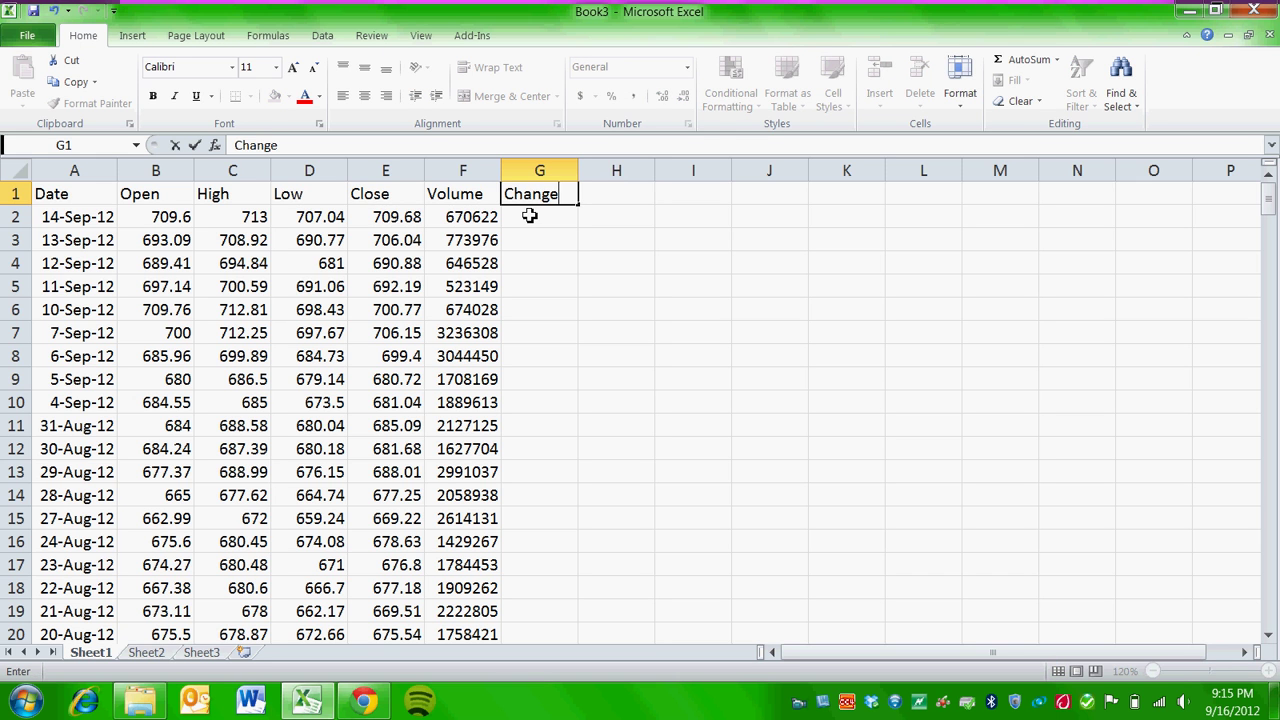
{"action": "key", "text": "Return"}
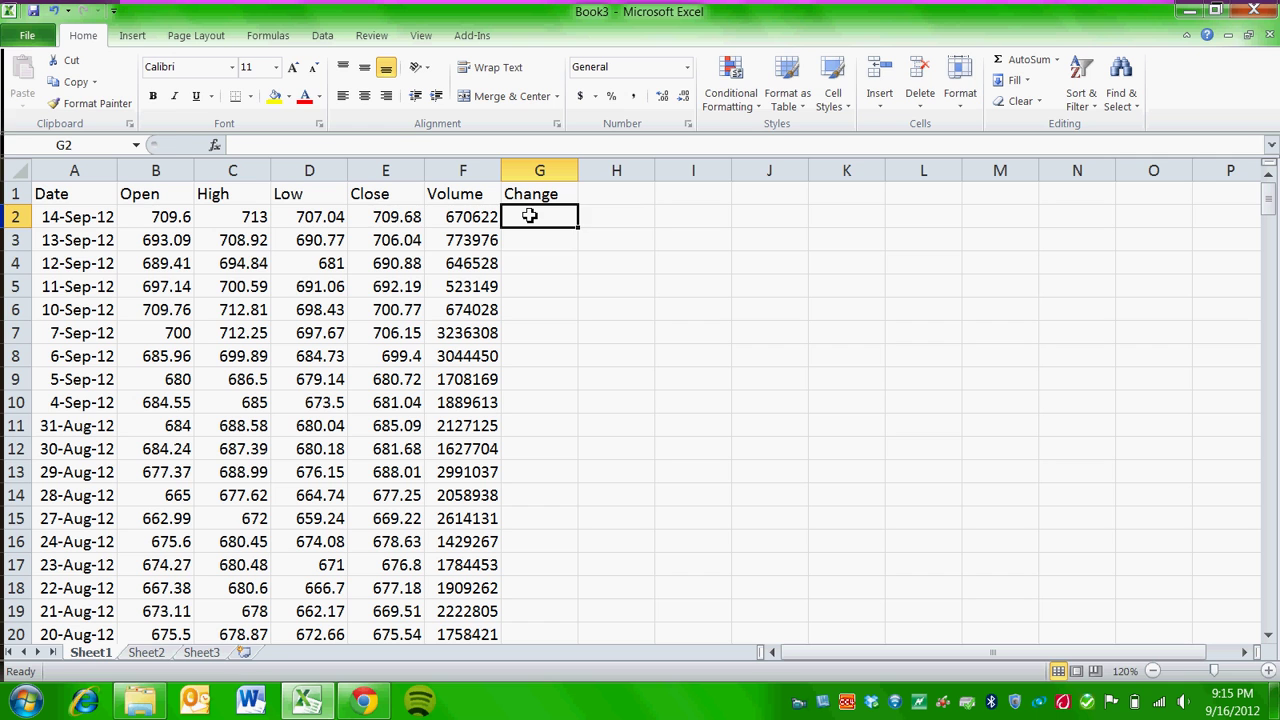
- Enter the formula =E2-B2 in cell G2 to subtract the opening price from the closing price
{"action": "type", "text": "="}
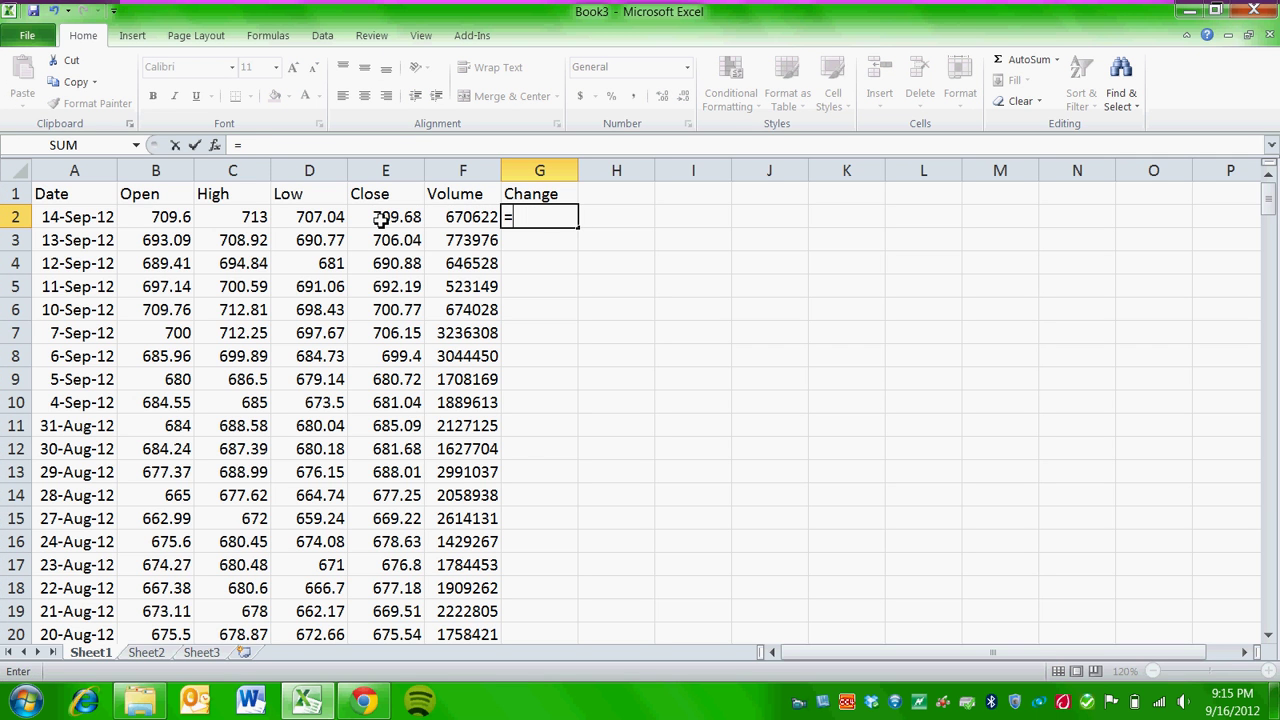
{"action": "left_click", "coordinate": [383, 221]}
{"action": "type", "text": "-"}
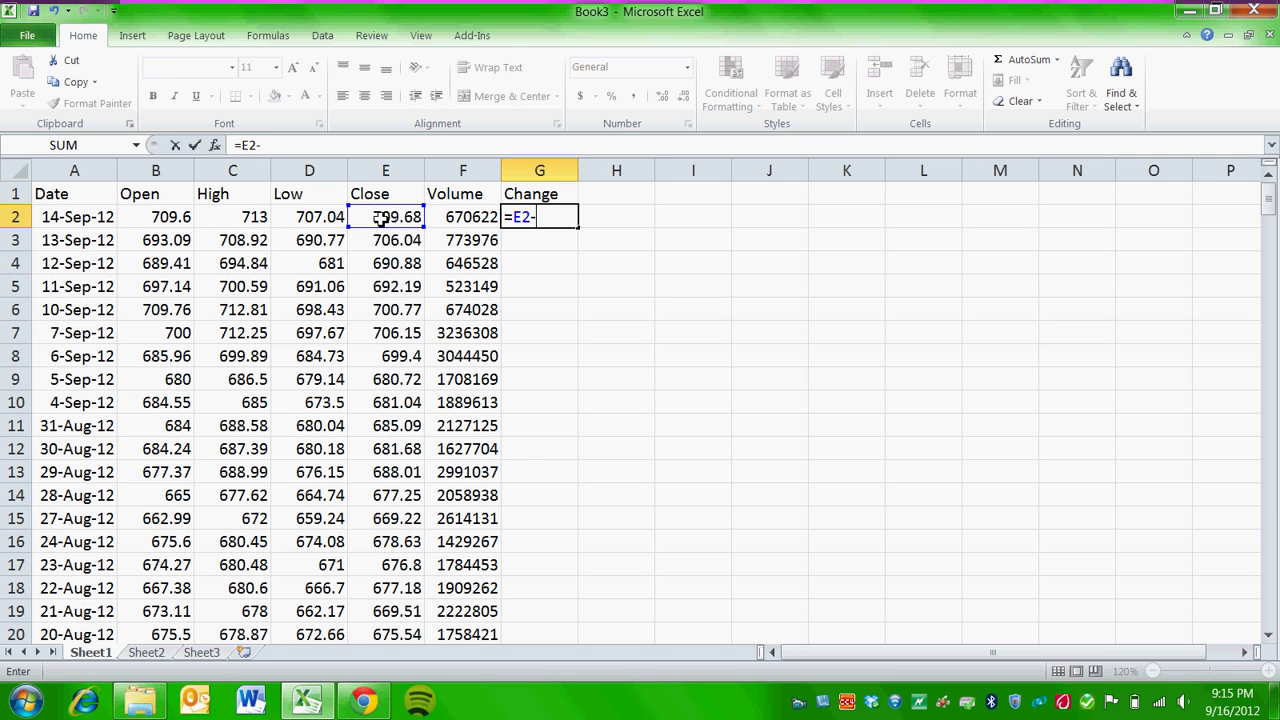
{"action": "left_click", "coordinate": [168, 224]}
{"action": "key", "text": "Return"}
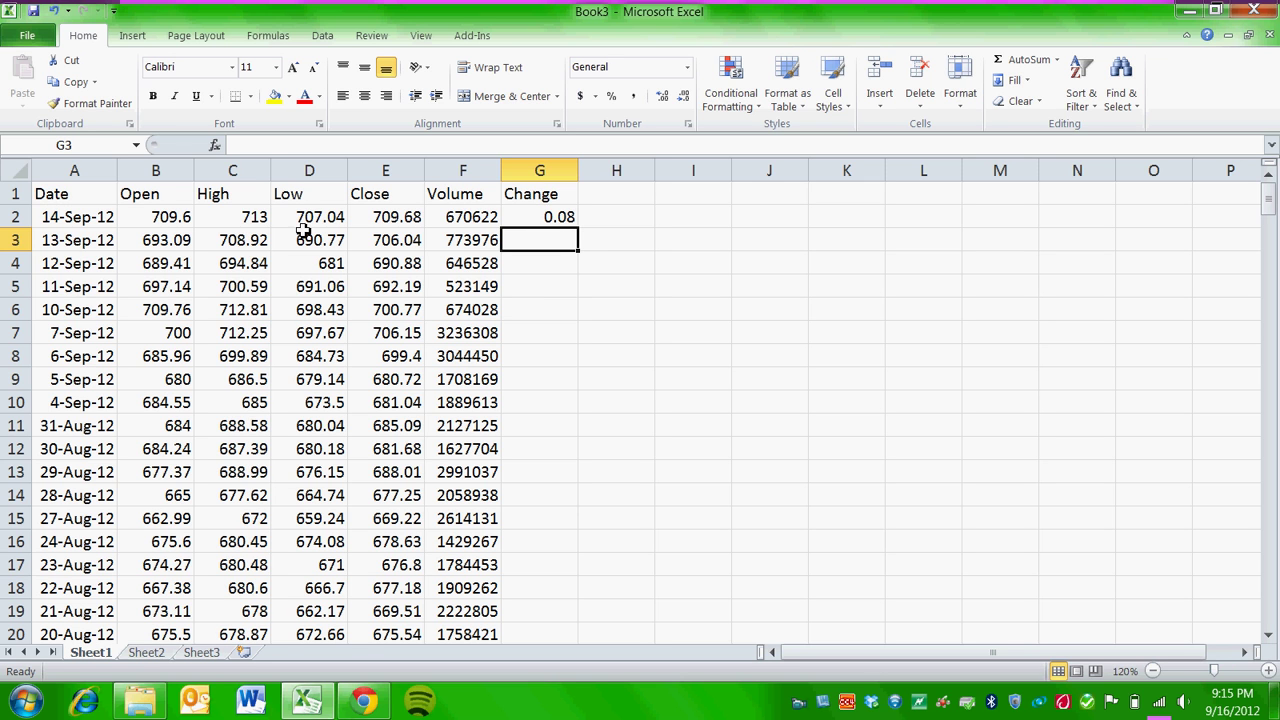
- Fill the Change formula from G2 down through the last data row, G252
{"action": "left_click", "coordinate": [560, 216]}
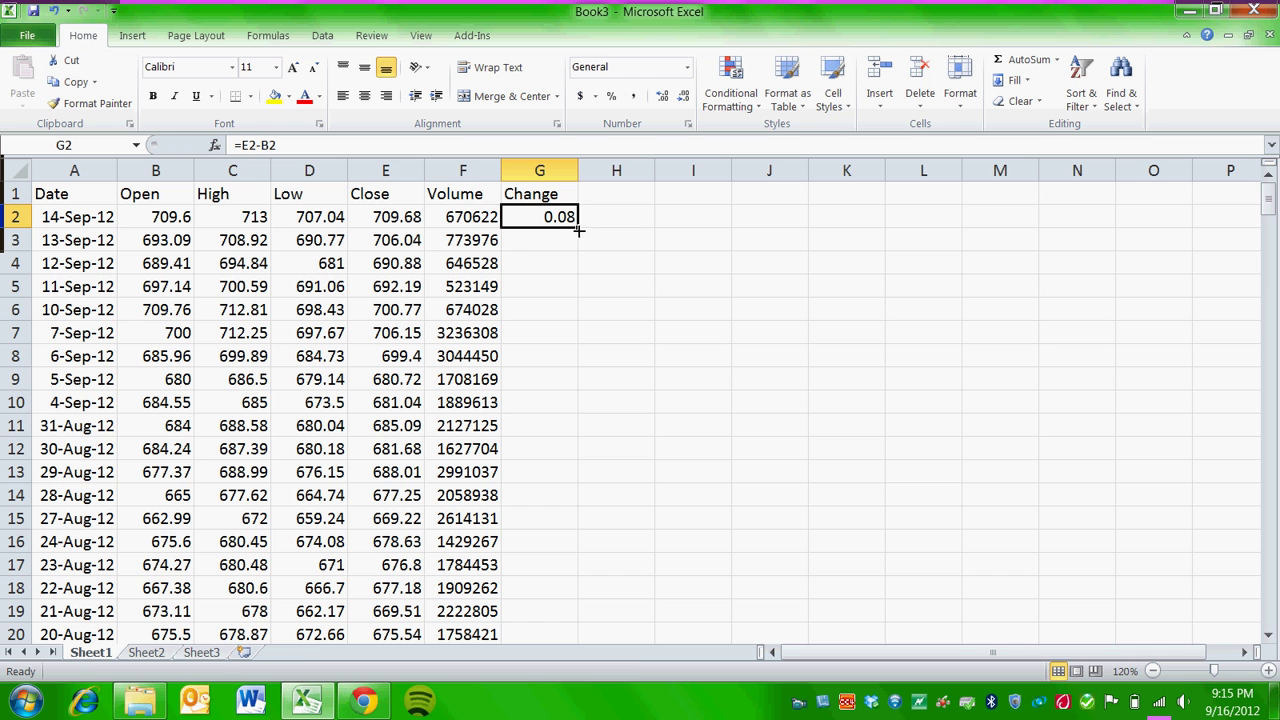
{"action": "left_click_drag", "start_coordinate": [578, 230], "coordinate": [578, 626]}
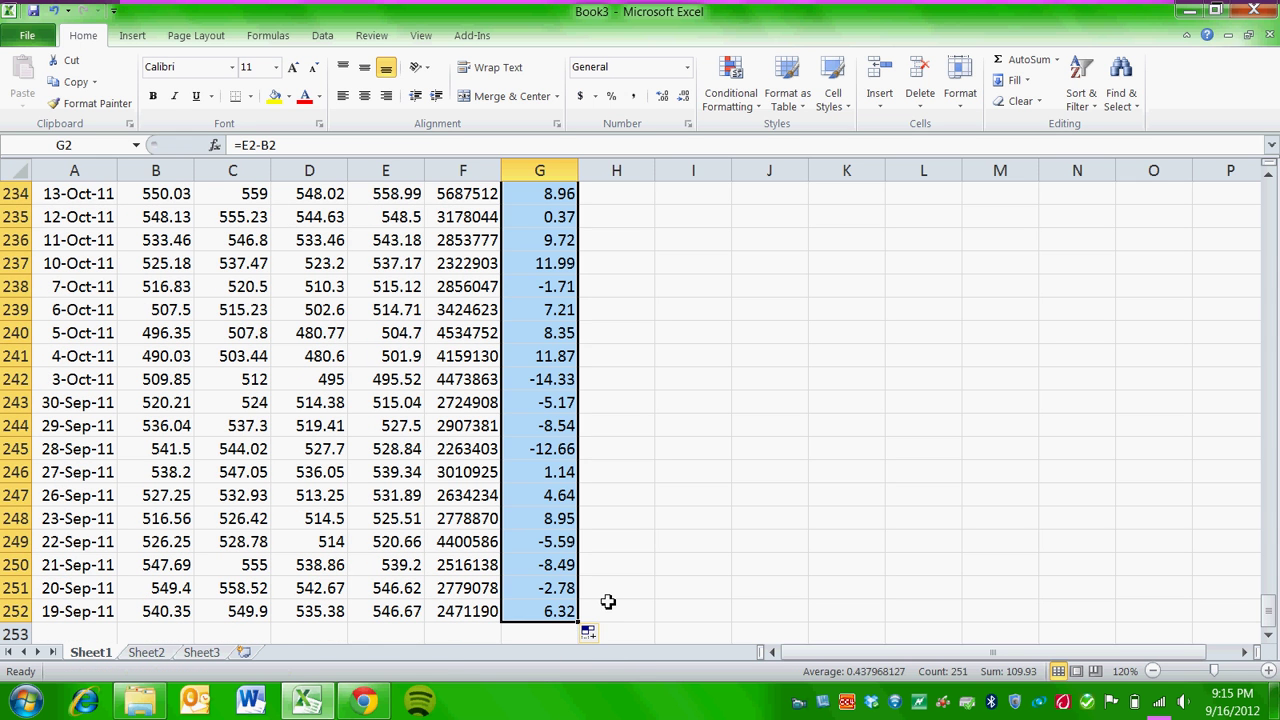
{"action": "key", "text": "ctrl+Up"}
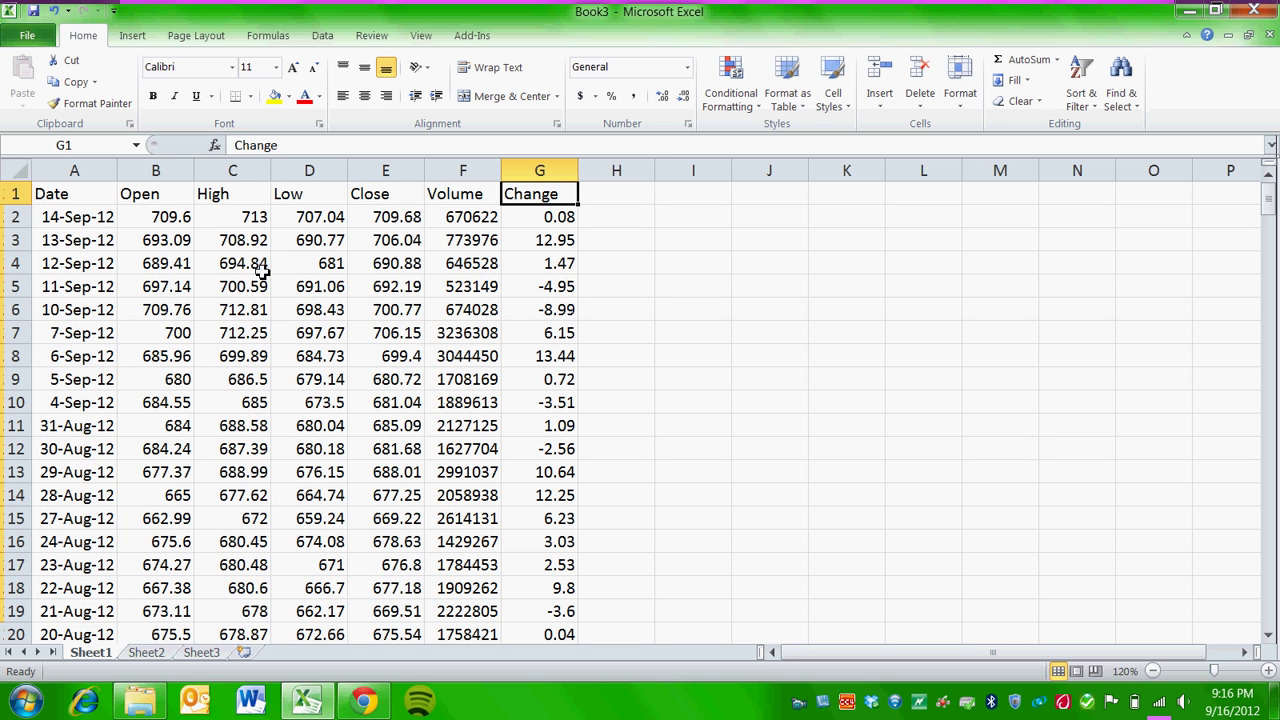
- Apply the Accounting dollar format to the Open, High, Low and Close values in B2:E252
{"action": "left_click", "coordinate": [148, 220]}
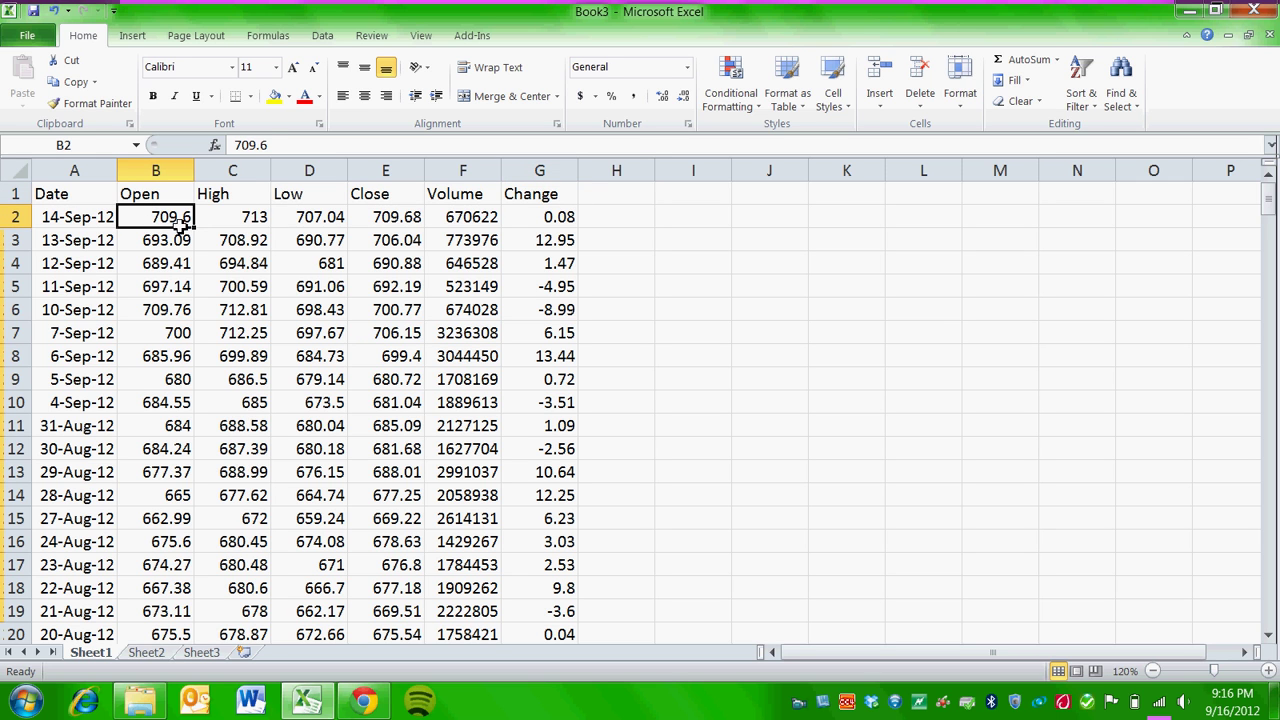
{"action": "left_click", "coordinate": [260, 220]}
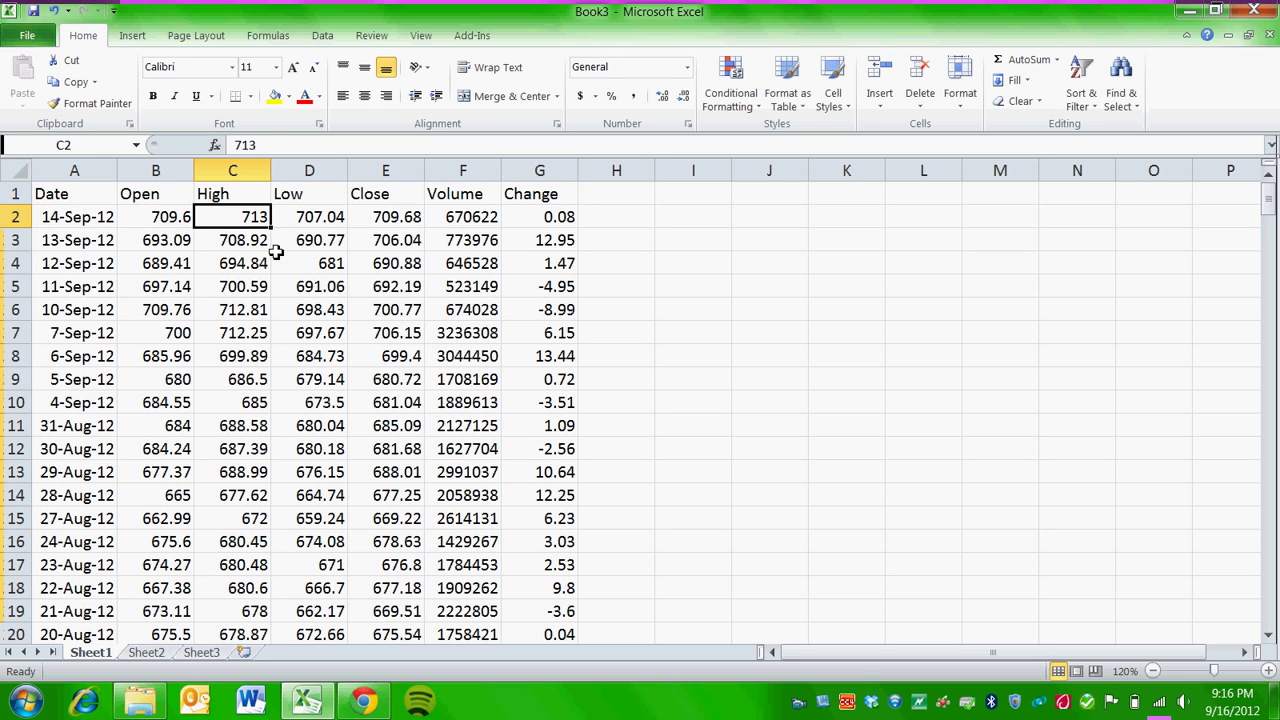
{"action": "left_click", "coordinate": [328, 218]}
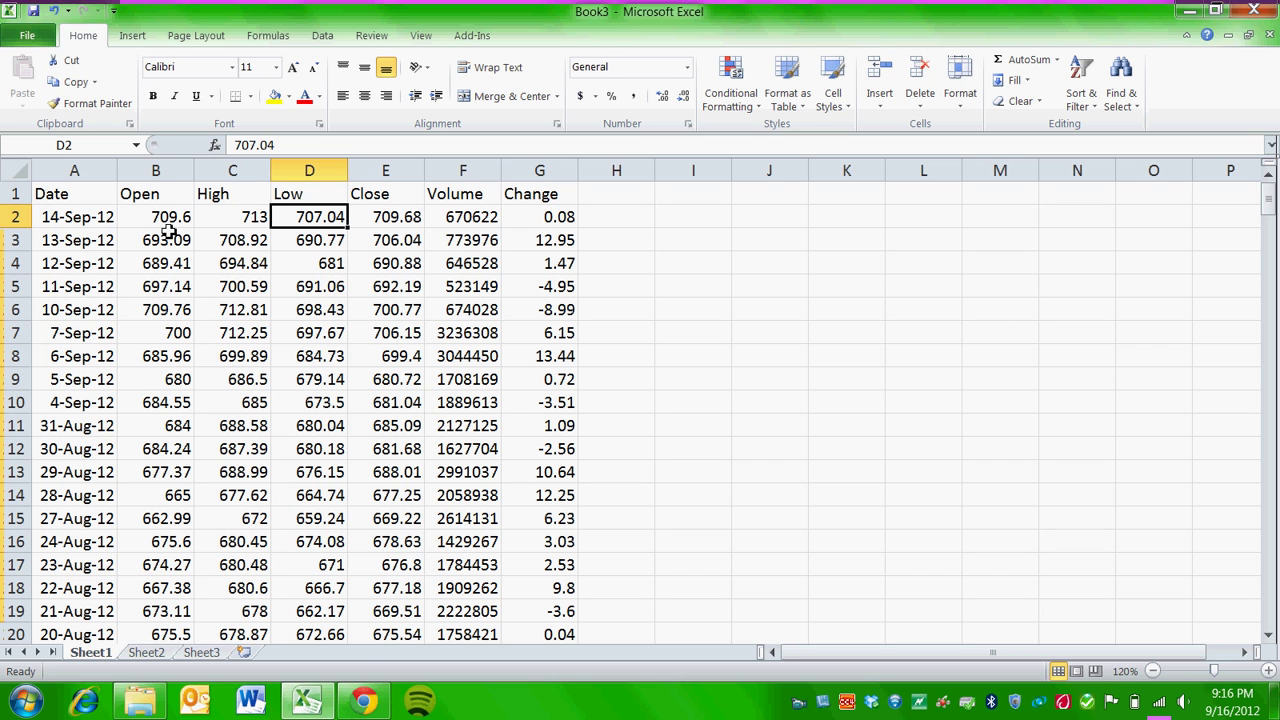
{"action": "left_click_drag", "start_coordinate": [153, 224], "coordinate": [402, 220]}
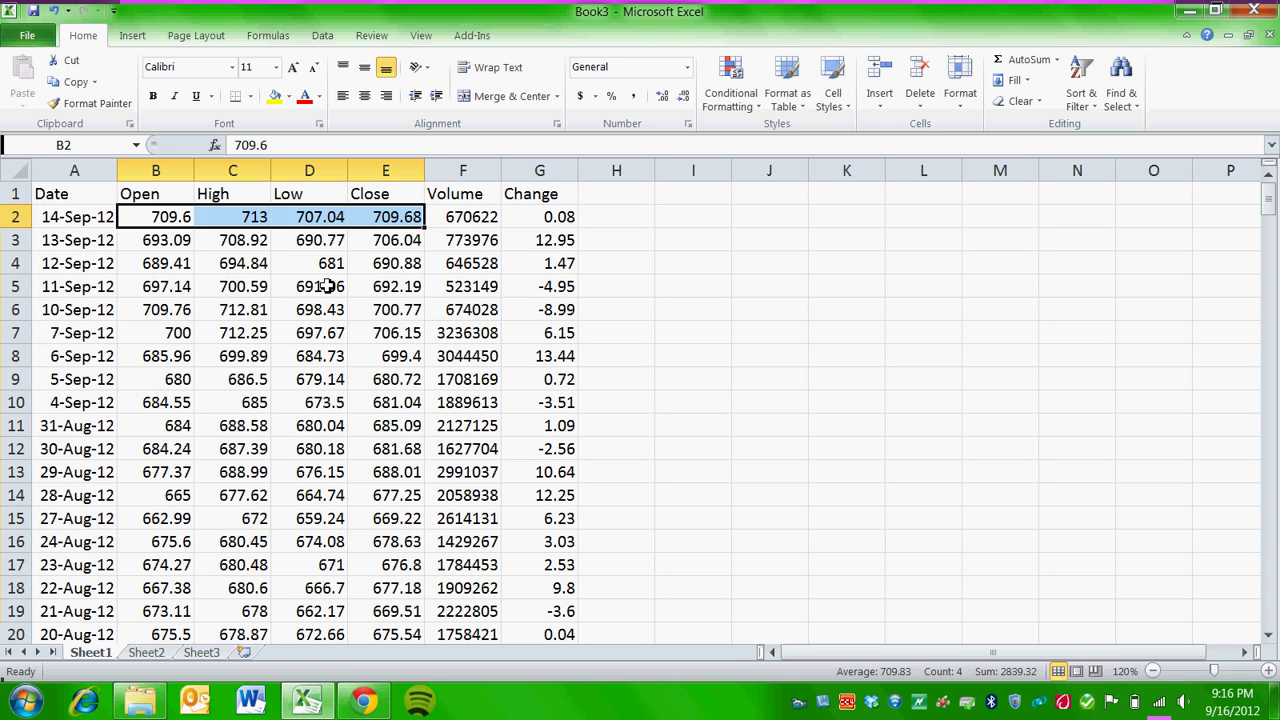
{"action": "key", "text": "ctrl+shift+Down"}
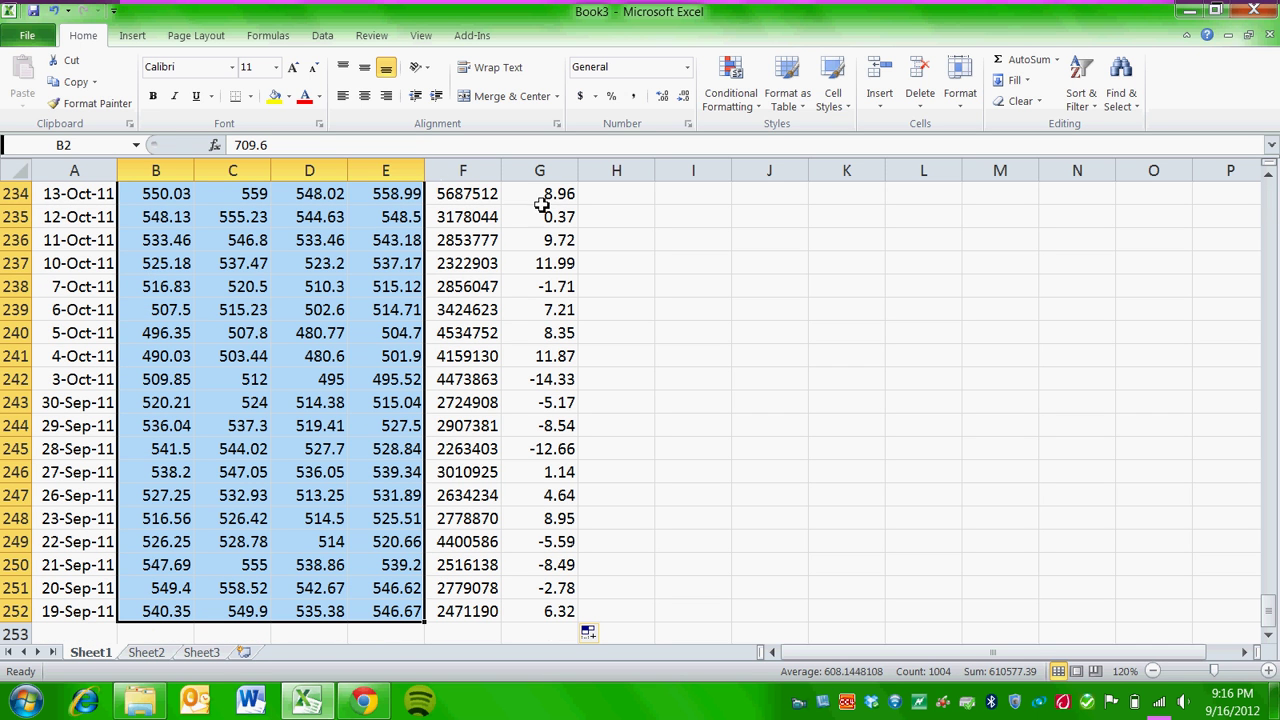
{"action": "left_click", "coordinate": [580, 97]}
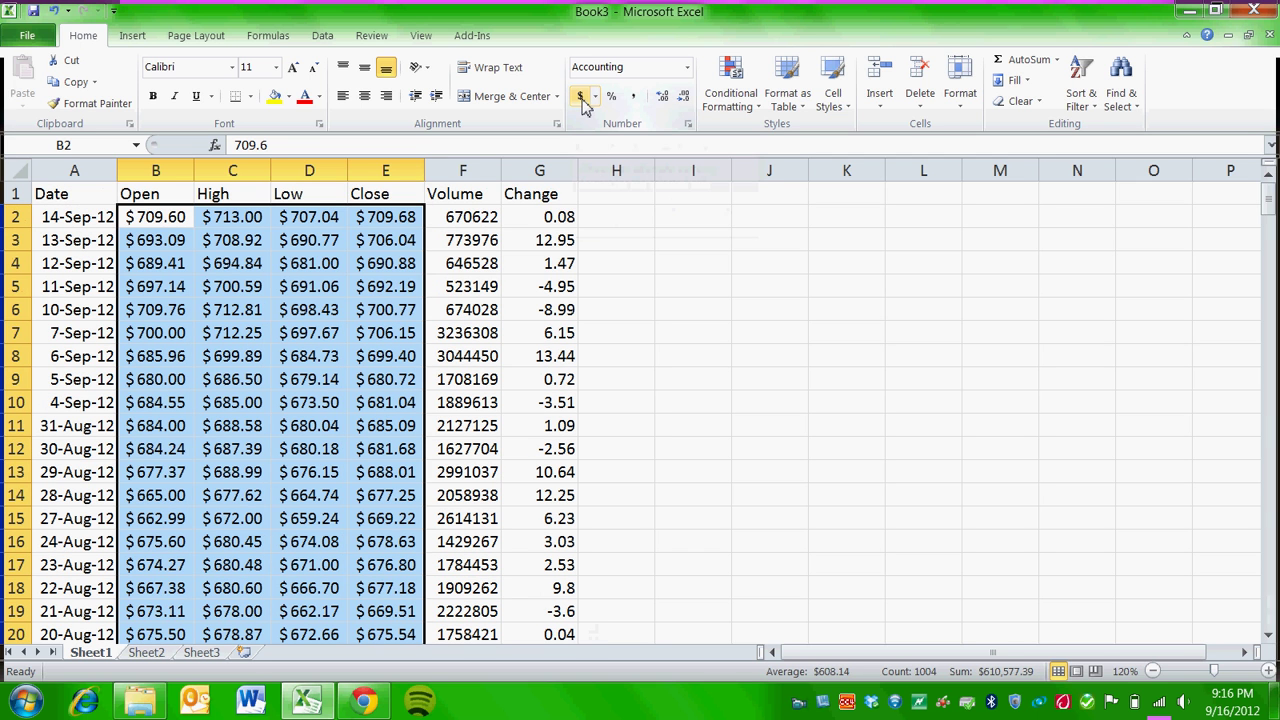
{"action": "left_click", "coordinate": [335, 241]}
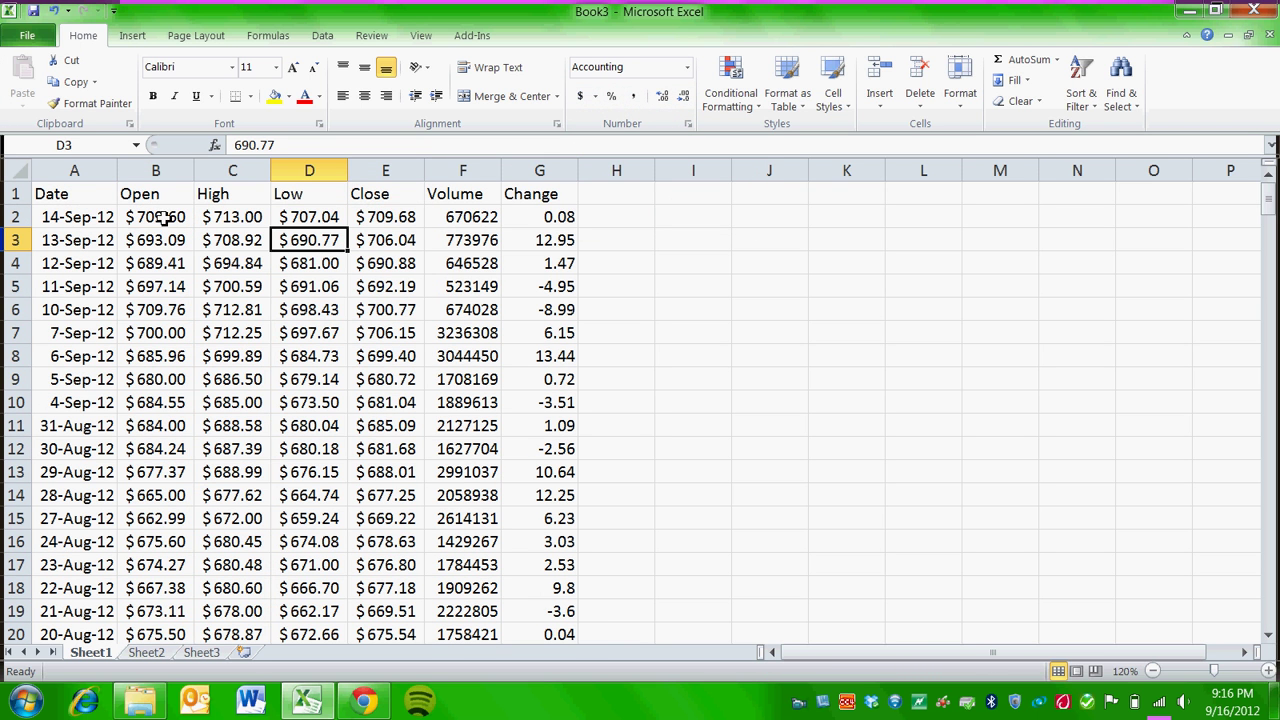
{"action": "left_click", "coordinate": [244, 220]}
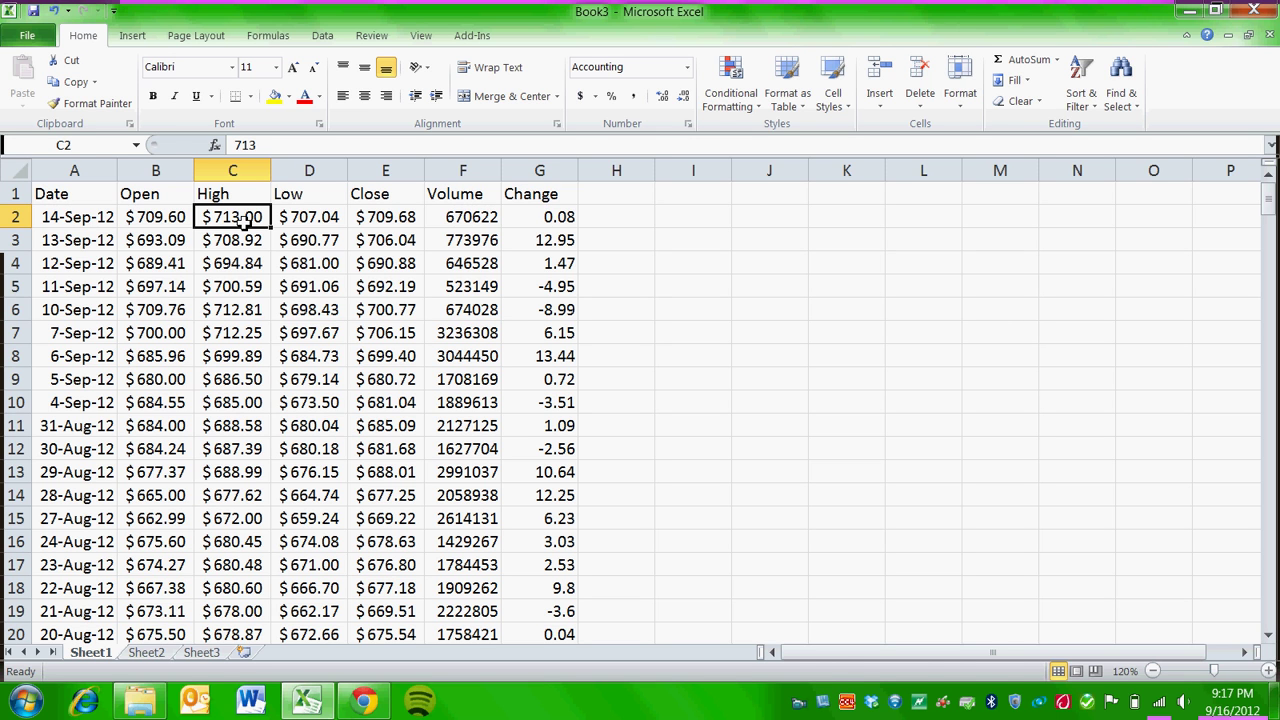
{"action": "key", "text": "shift+Left"}
{"action": "key", "text": "shift+Left"}
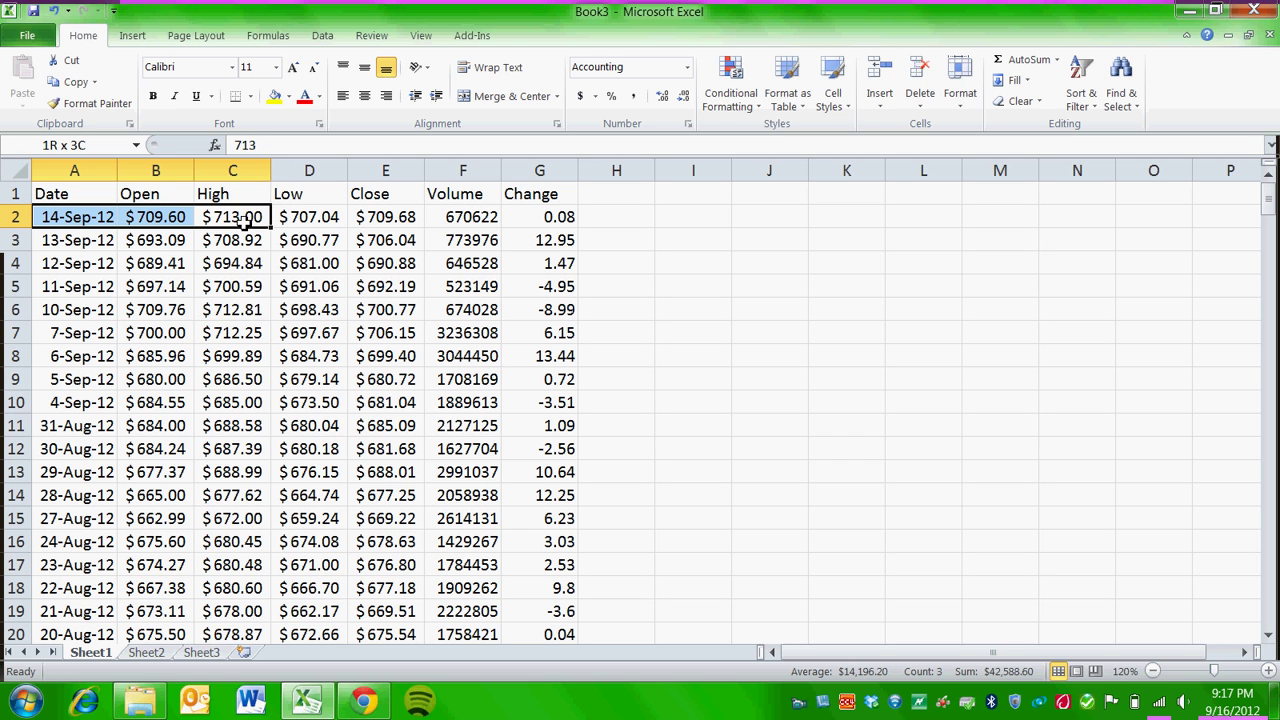
{"action": "left_click_drag", "start_coordinate": [245, 222], "coordinate": [245, 222]}
{"action": "key", "text": "Right"}
{"action": "key", "text": "Left"}
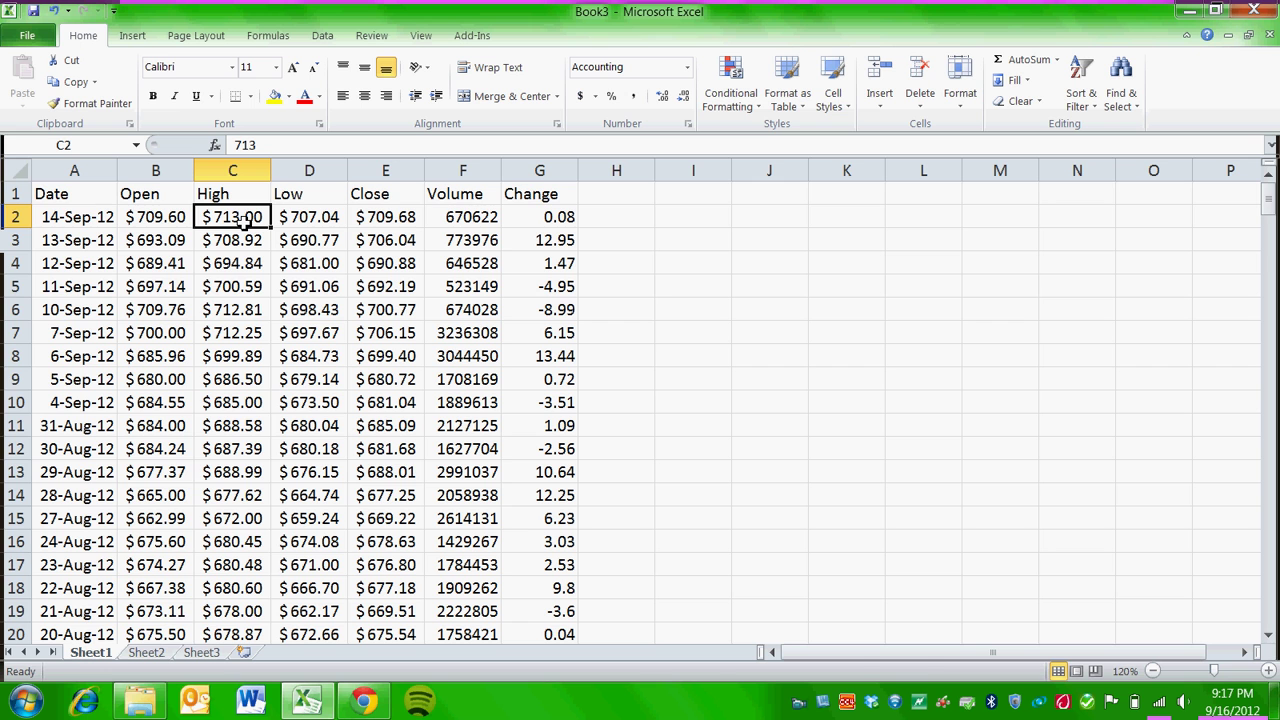
{"action": "key", "text": "ctrl+shift+Down"}
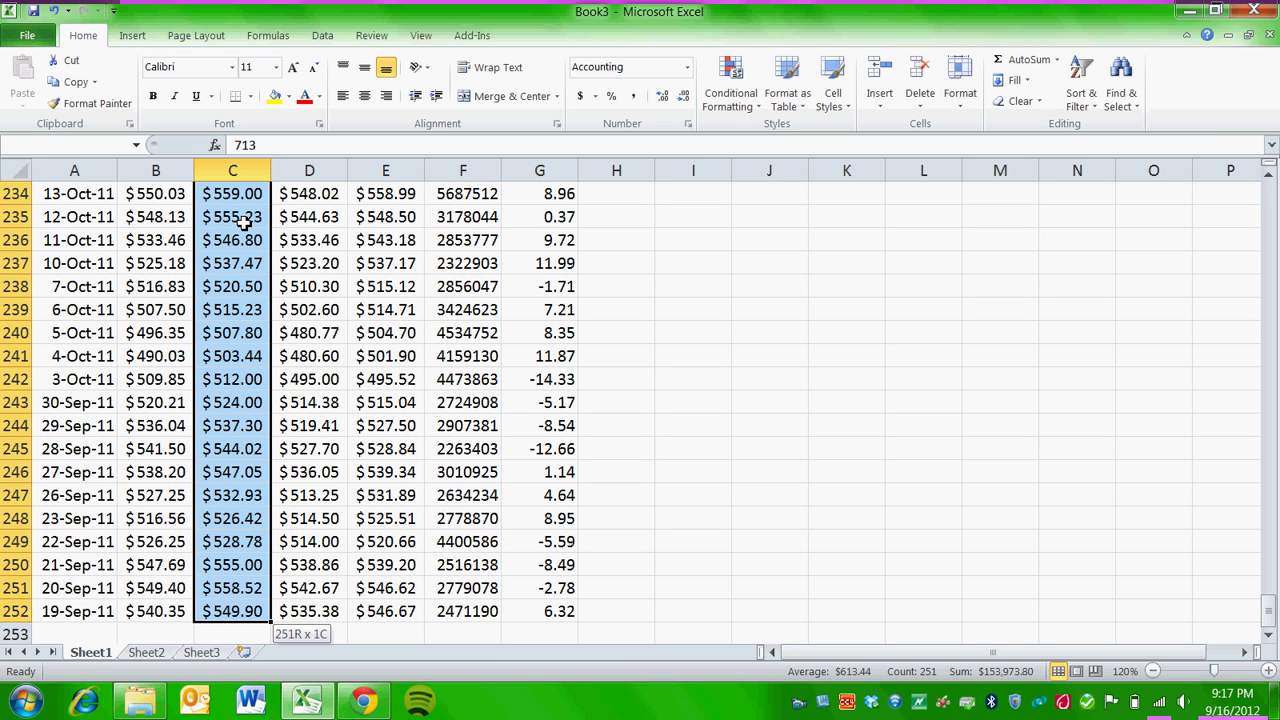
{"action": "key", "text": "shift+BackSpace"}
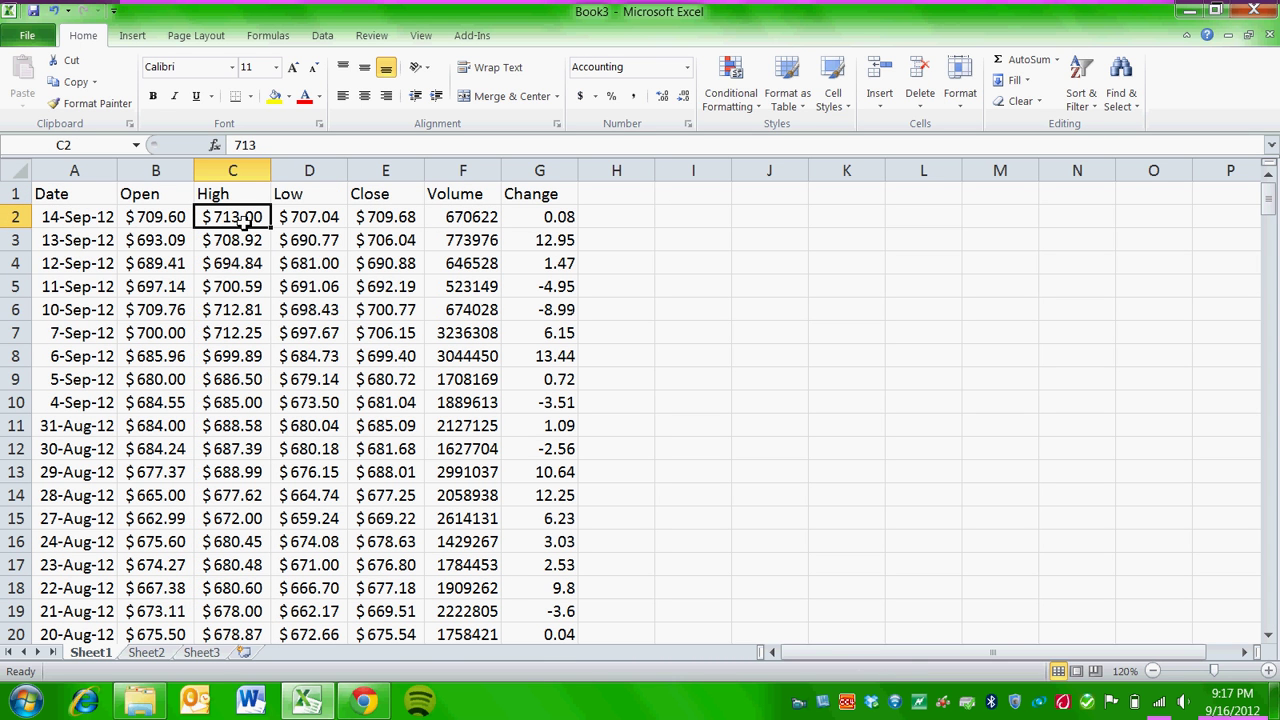
- Apply the Accounting dollar format to the Change values in G2:G252
{"action": "key", "text": "Right"}
{"action": "key", "text": "Right"}
{"action": "key", "text": "Right"}
{"action": "key", "text": "Right"}
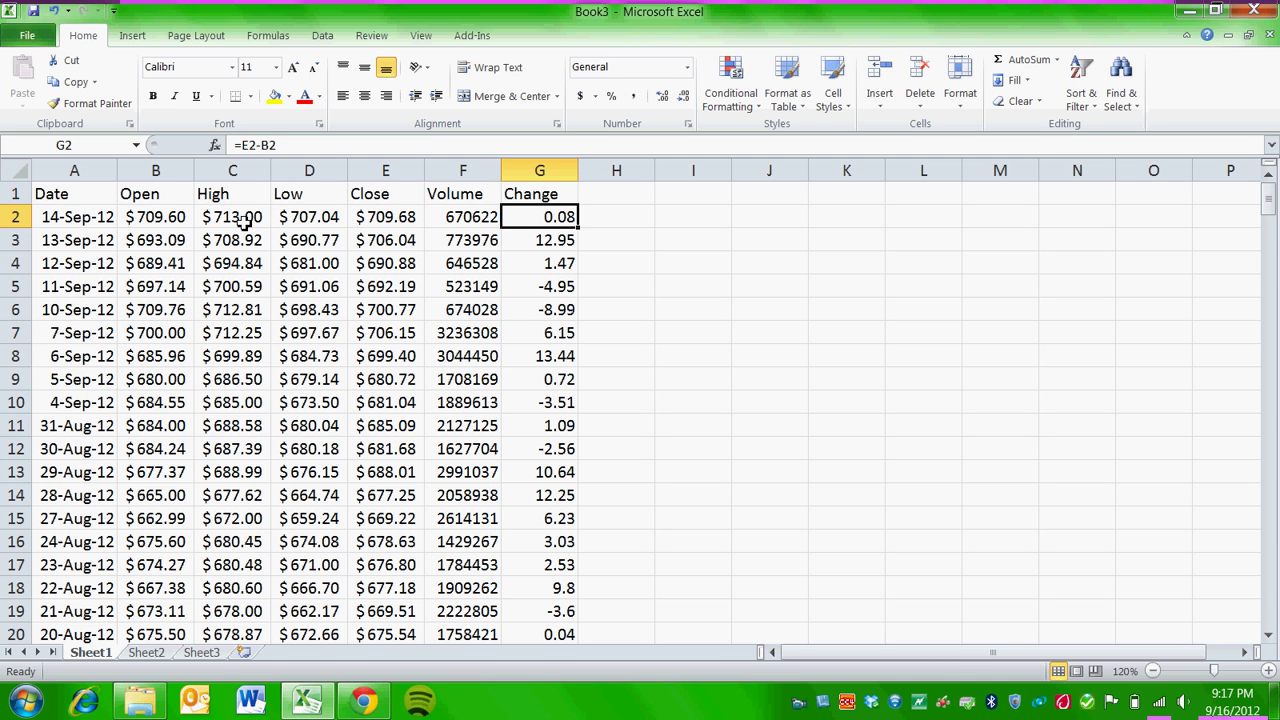
{"action": "key", "text": "ctrl+shift+Down"}
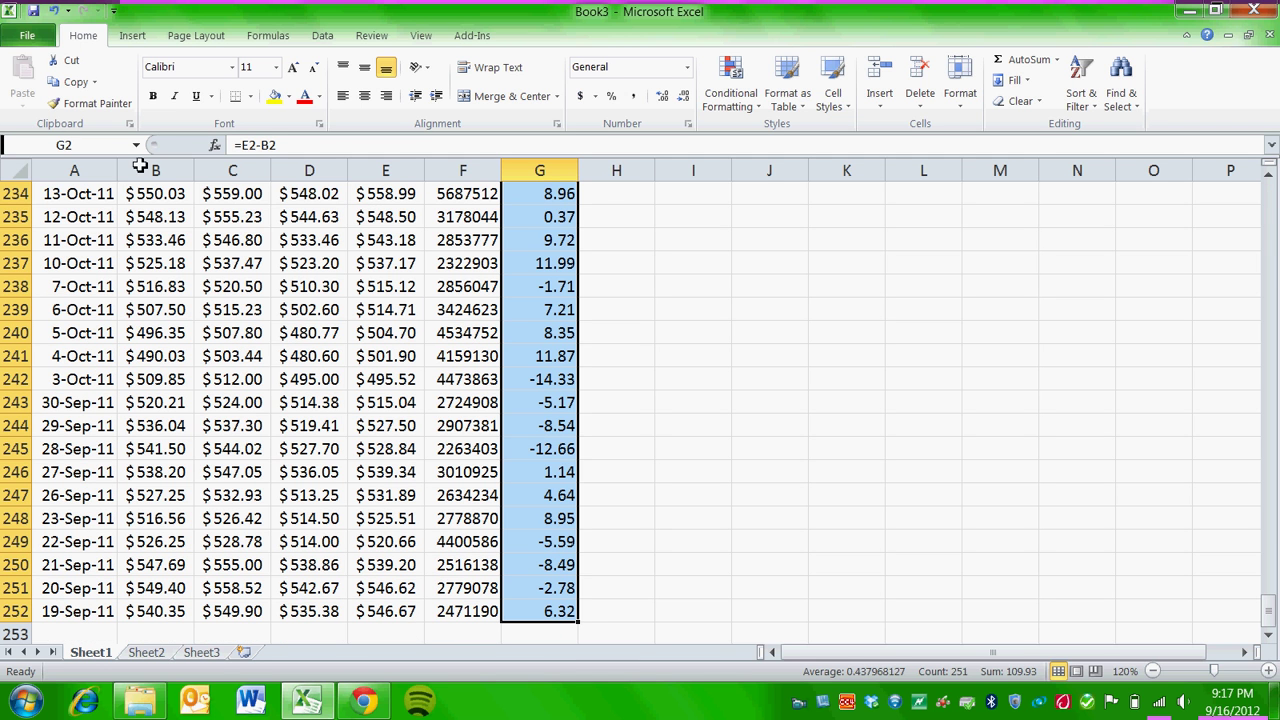
{"action": "left_click", "coordinate": [580, 97]}
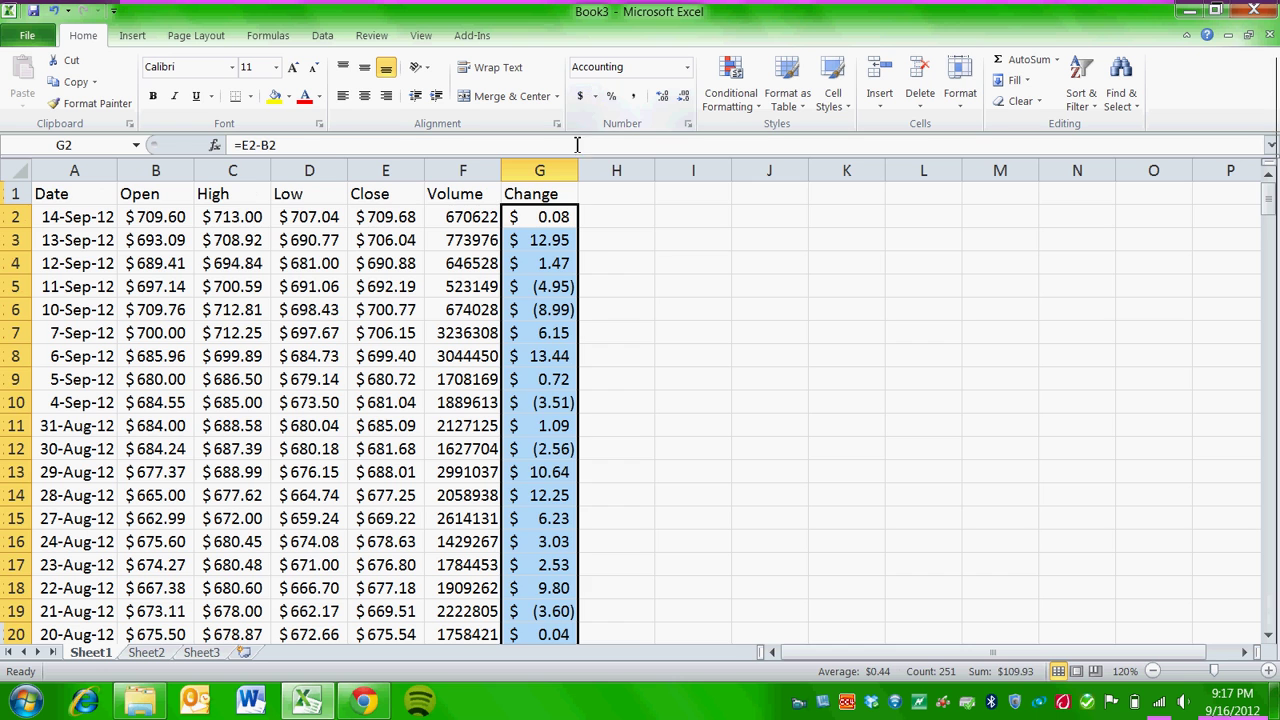
{"action": "left_click", "coordinate": [617, 240]}
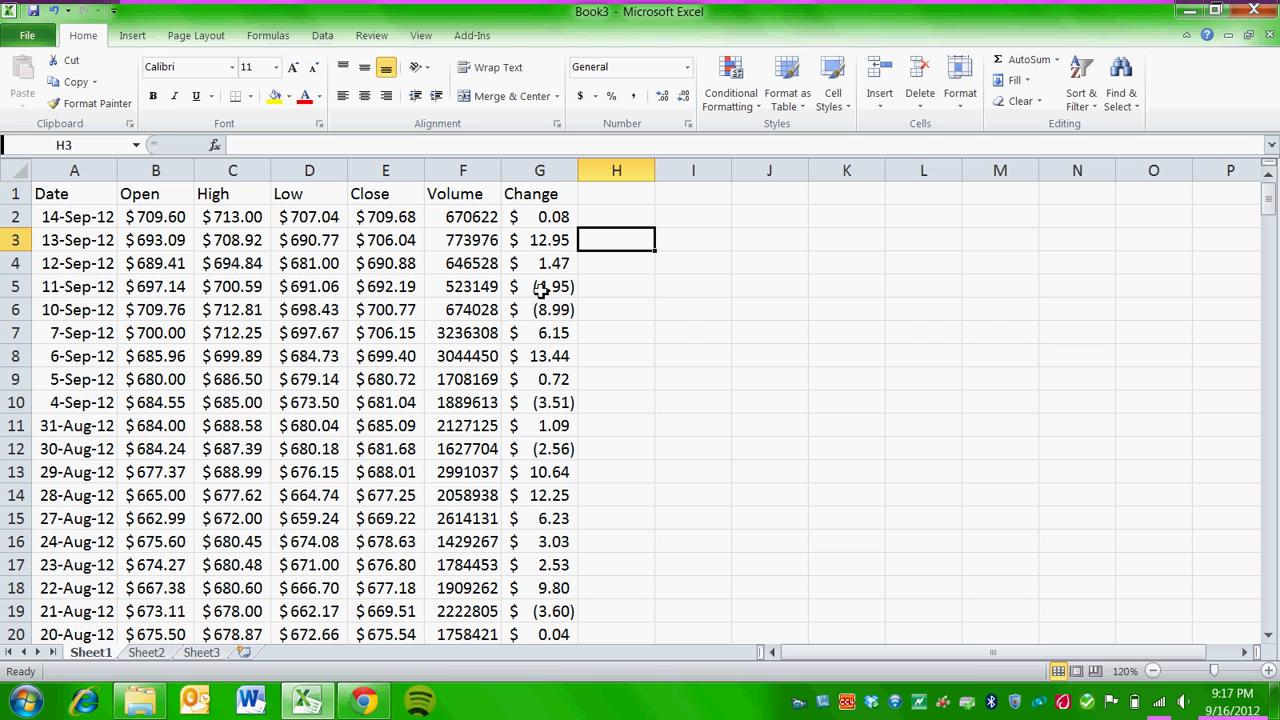
- Add a conditional formatting rule to G2:G252 that gives values greater than 10 Green Fill with Dark Green Text
{"action": "left_click", "coordinate": [535, 218]}
{"action": "key", "text": "ctrl+shift+Down"}
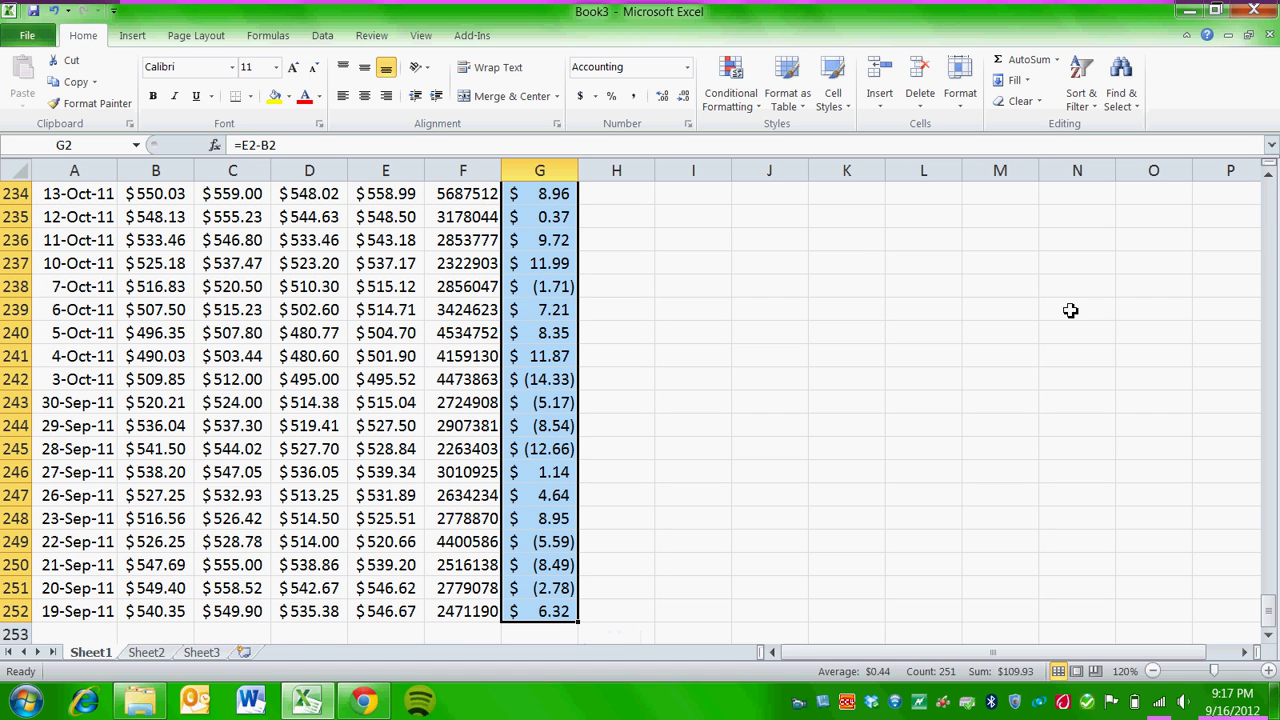
{"action": "left_click", "coordinate": [729, 106]}
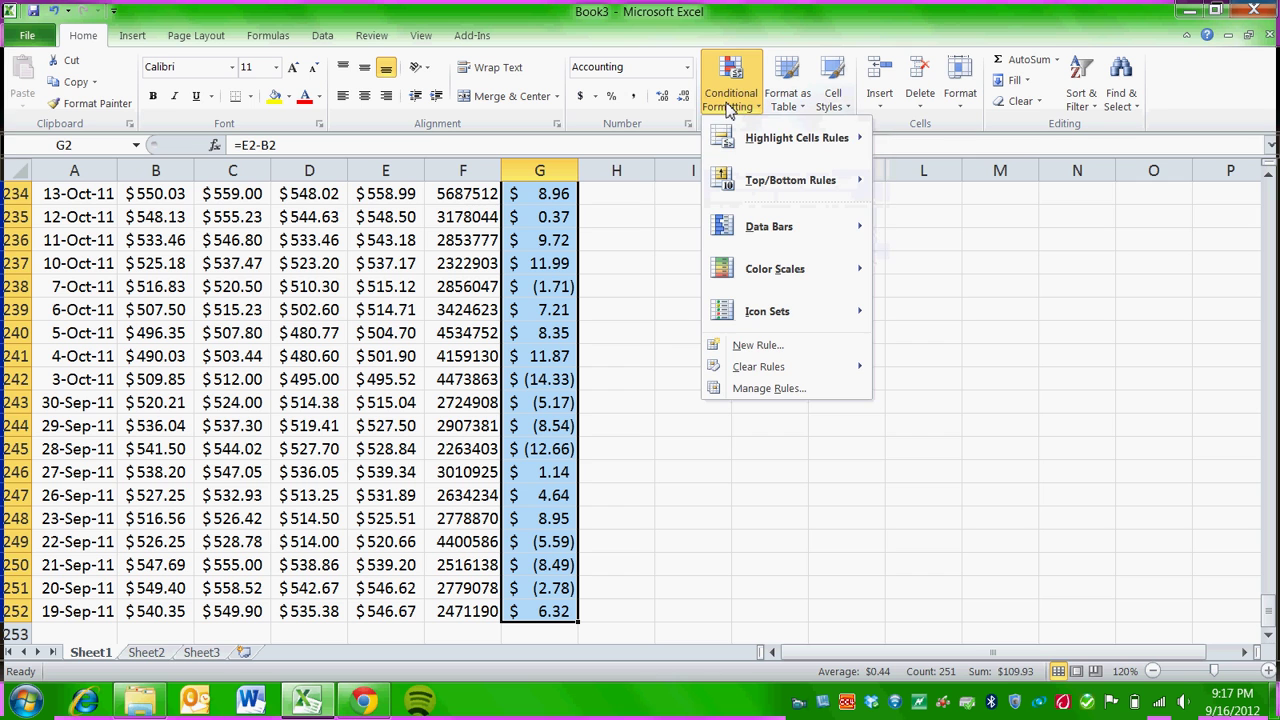
{"action": "mouse_move", "coordinate": [749, 138]}
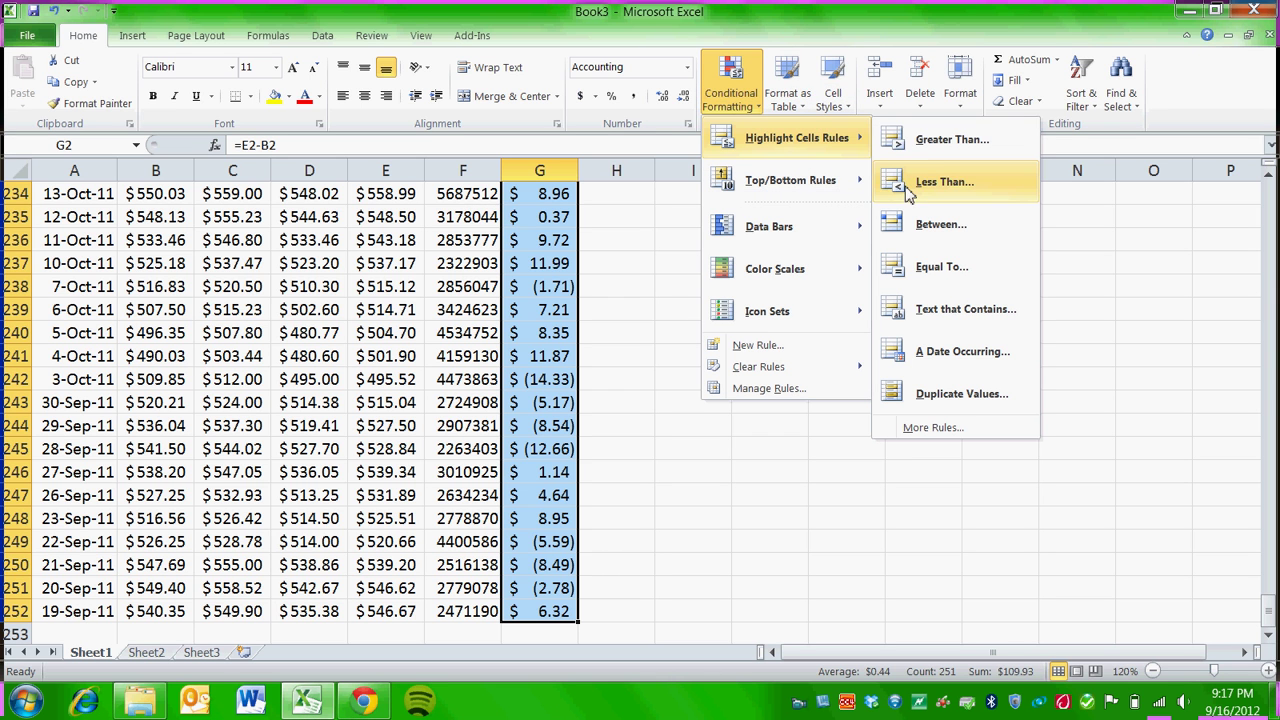
{"action": "left_click", "coordinate": [943, 142]}
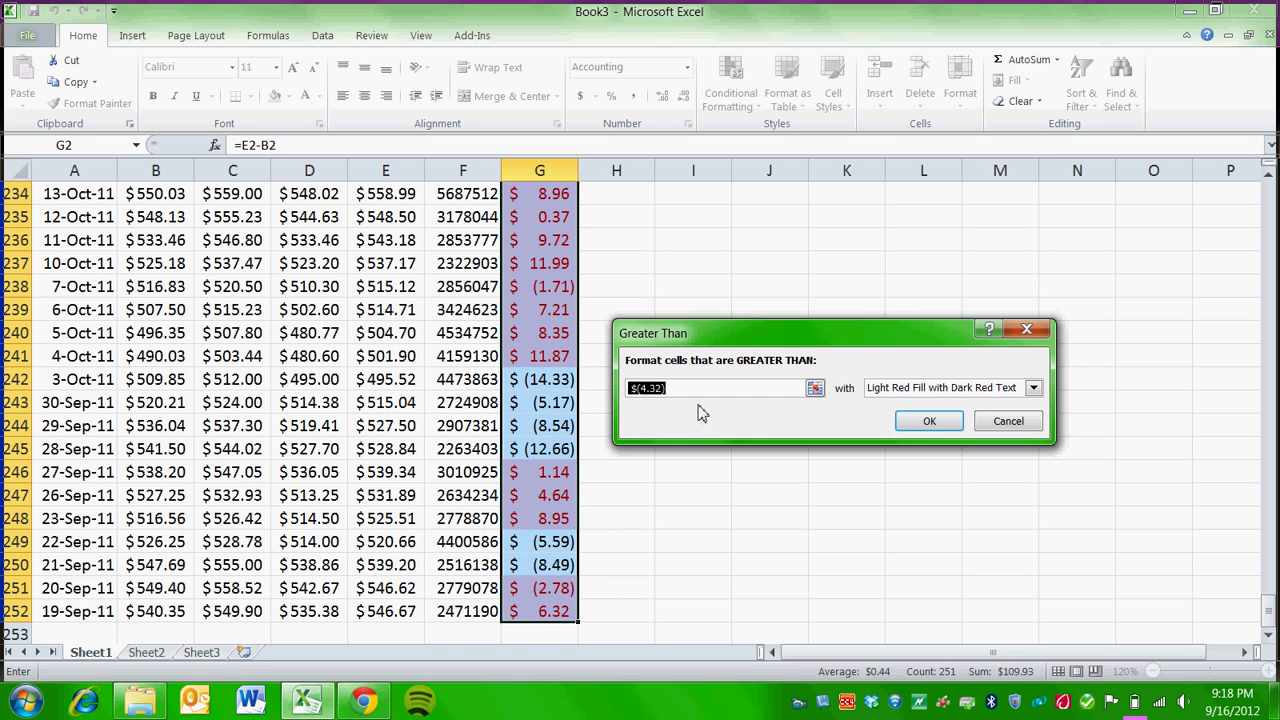
{"action": "type", "text": "10"}
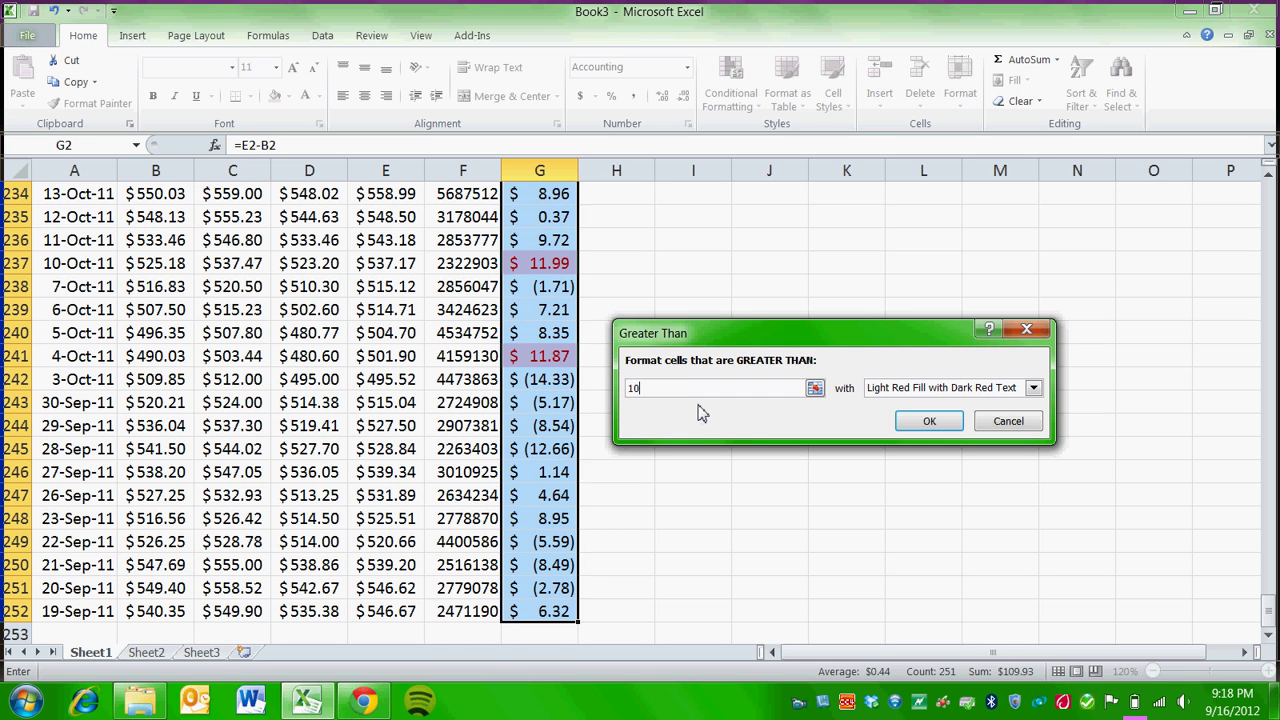
{"action": "left_click", "coordinate": [970, 393]}
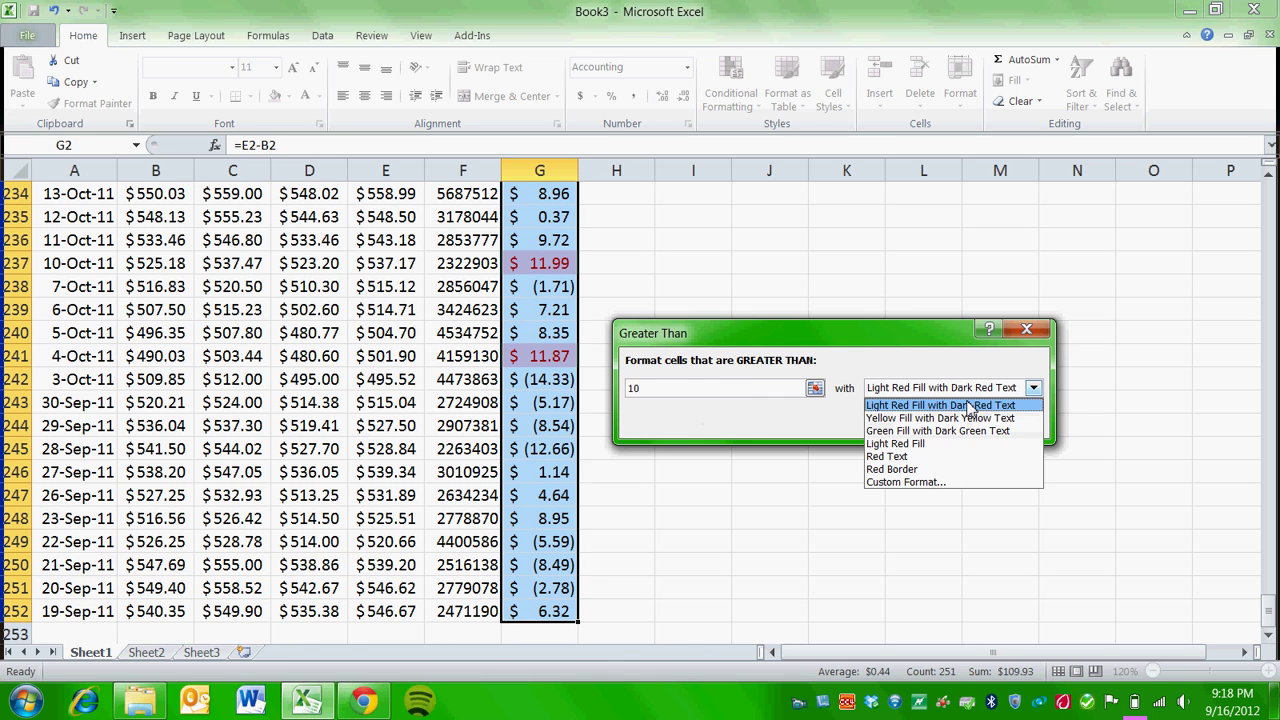
{"action": "left_click", "coordinate": [897, 432]}
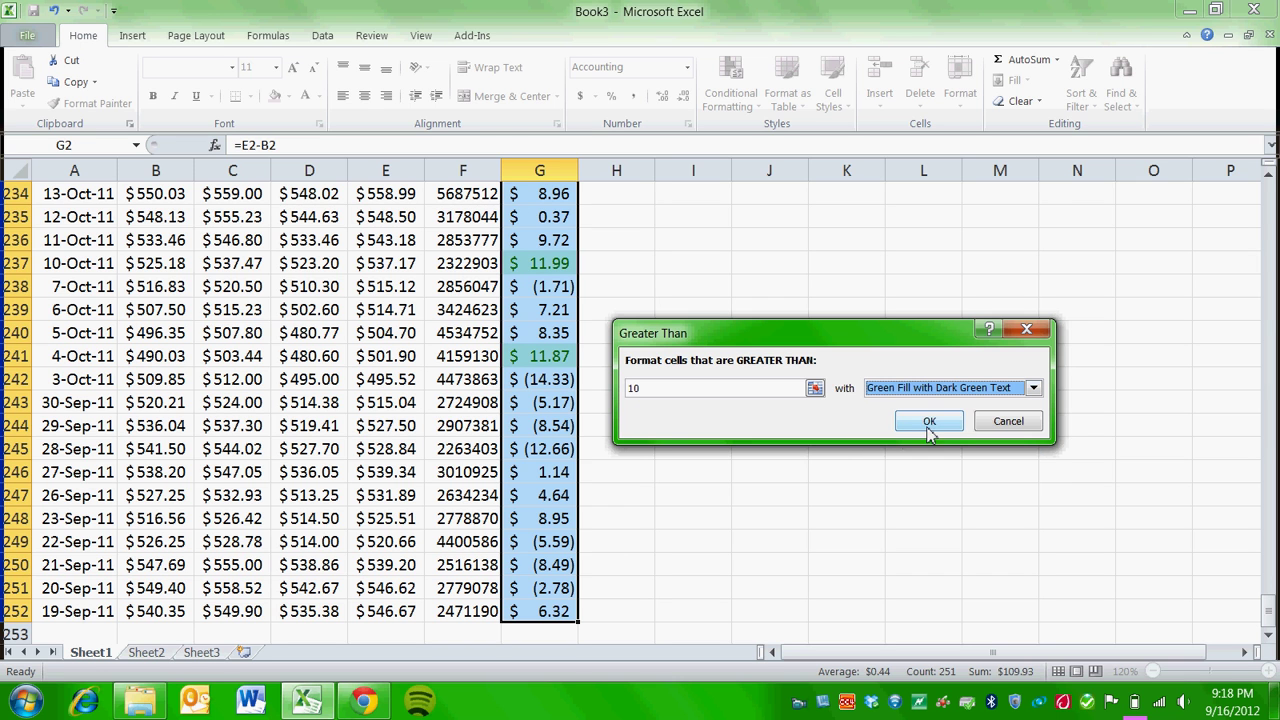
{"action": "left_click", "coordinate": [929, 425]}
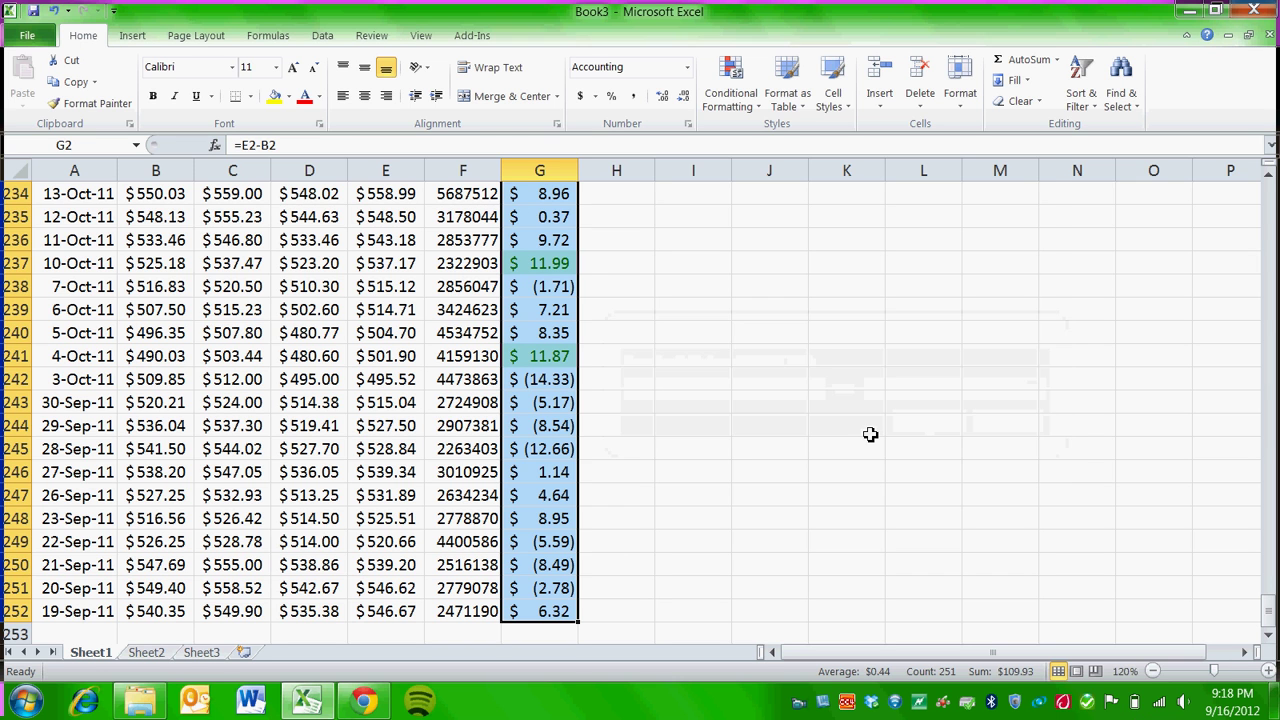
{"action": "left_click", "coordinate": [745, 451]}
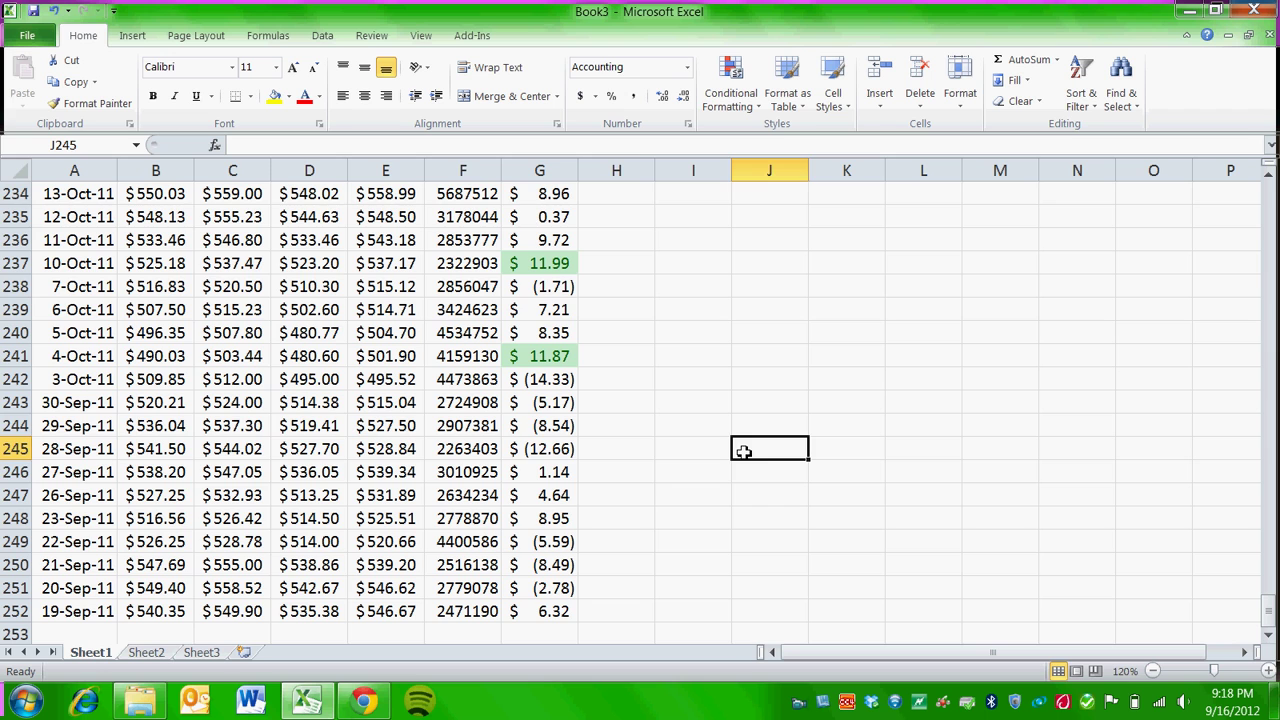
- Review the green highlighting in the Change column from the last data rows back up to the header row
{"action": "left_click", "coordinate": [665, 466]}
{"action": "key", "text": "Up"}
{"action": "key", "text": "Up"}
{"action": "key", "text": "Up"}
{"action": "key", "text": "Up"}
{"action": "key", "text": "Up"}
{"action": "key", "text": "Up"}
{"action": "key", "text": "Up"}
{"action": "key", "text": "Up"}
{"action": "key", "text": "Up"}
{"action": "key", "text": "Up"}
{"action": "key", "text": "Up"}
{"action": "key", "text": "Up"}
{"action": "key", "text": "Up"}
{"action": "key", "text": "Up"}
{"action": "key", "text": "Up"}
{"action": "key", "text": "Up"}
{"action": "key", "text": "Up"}
{"action": "key", "text": "Up"}
{"action": "key", "text": "Up"}
{"action": "key", "text": "Up"}
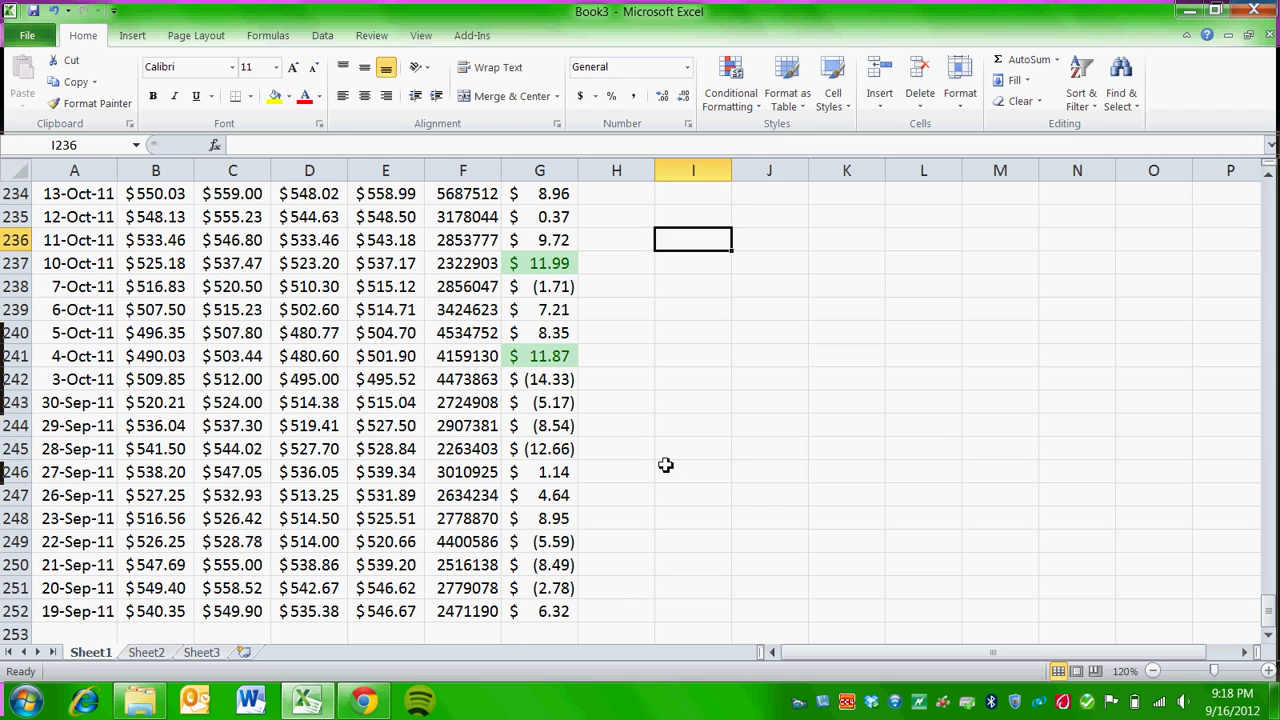
{"action": "key", "text": "Up"}
{"action": "key", "text": "Up"}
{"action": "key", "text": "Up"}
{"action": "key", "text": "Up"}
{"action": "key", "text": "Up"}
{"action": "key", "text": "Up"}
{"action": "key", "text": "Up"}
{"action": "key", "text": "Up"}
{"action": "key", "text": "Up"}
{"action": "key", "text": "Up"}
{"action": "key", "text": "Up"}
{"action": "key", "text": "Up"}
{"action": "key", "text": "Up"}
{"action": "key", "text": "Up"}
{"action": "key", "text": "Up"}
{"action": "key", "text": "Up"}
{"action": "key", "text": "Up"}
{"action": "key", "text": "Up"}
{"action": "key", "text": "Up"}
{"action": "key", "text": "Up"}
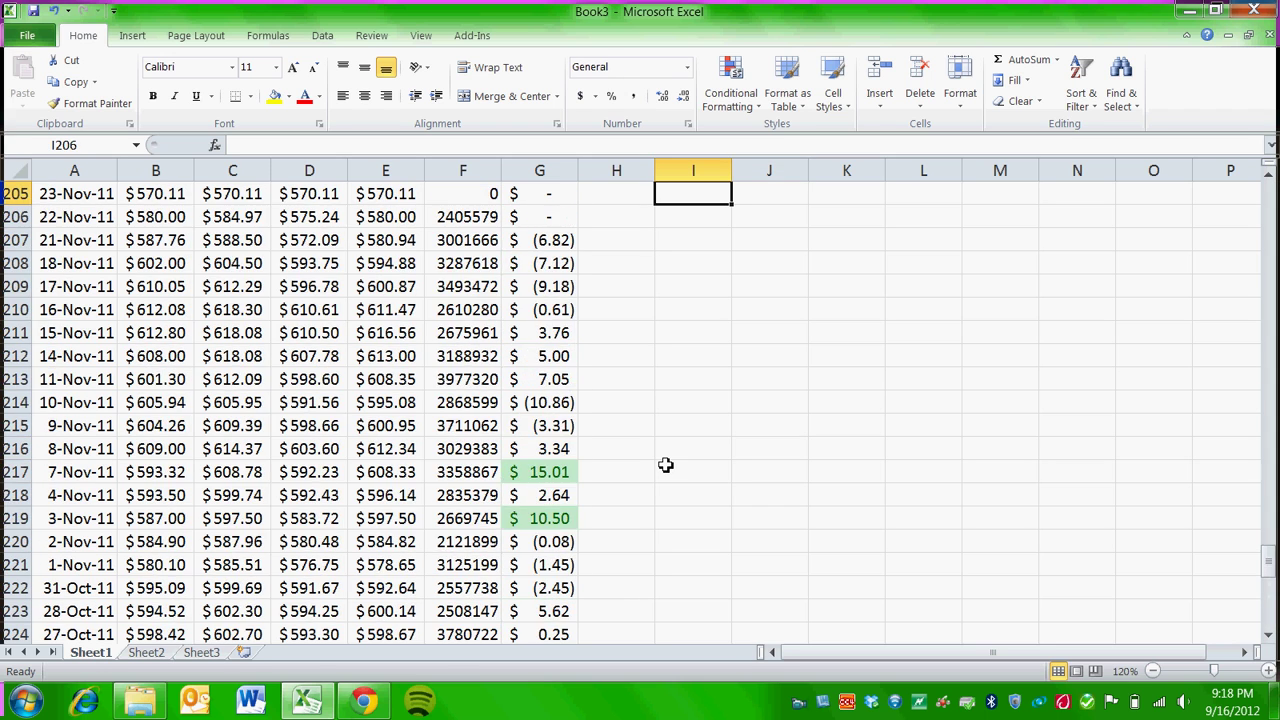
{"action": "key", "text": "Up"}
{"action": "key", "text": "Up"}
{"action": "key", "text": "Up"}
{"action": "key", "text": "Up"}
{"action": "key", "text": "Up"}
{"action": "key", "text": "Up"}
{"action": "key", "text": "Up"}
{"action": "key", "text": "Up"}
{"action": "key", "text": "Up"}
{"action": "key", "text": "Up"}
{"action": "key", "text": "Up"}
{"action": "key", "text": "Up"}
{"action": "key", "text": "Up"}
{"action": "key", "text": "Up"}
{"action": "key", "text": "Up"}
{"action": "key", "text": "Up"}
{"action": "key", "text": "Up"}
{"action": "key", "text": "Up"}
{"action": "key", "text": "Up"}
{"action": "key", "text": "Up"}
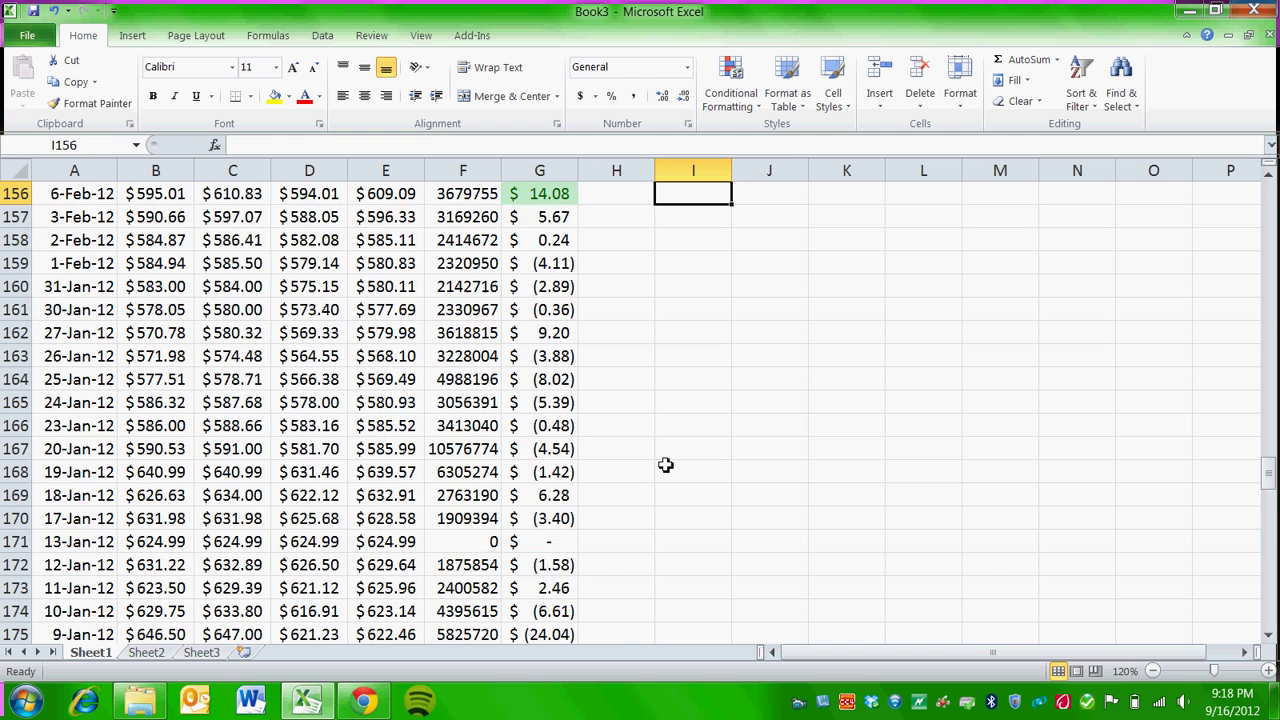
{"action": "key", "text": "ctrl+Home"}
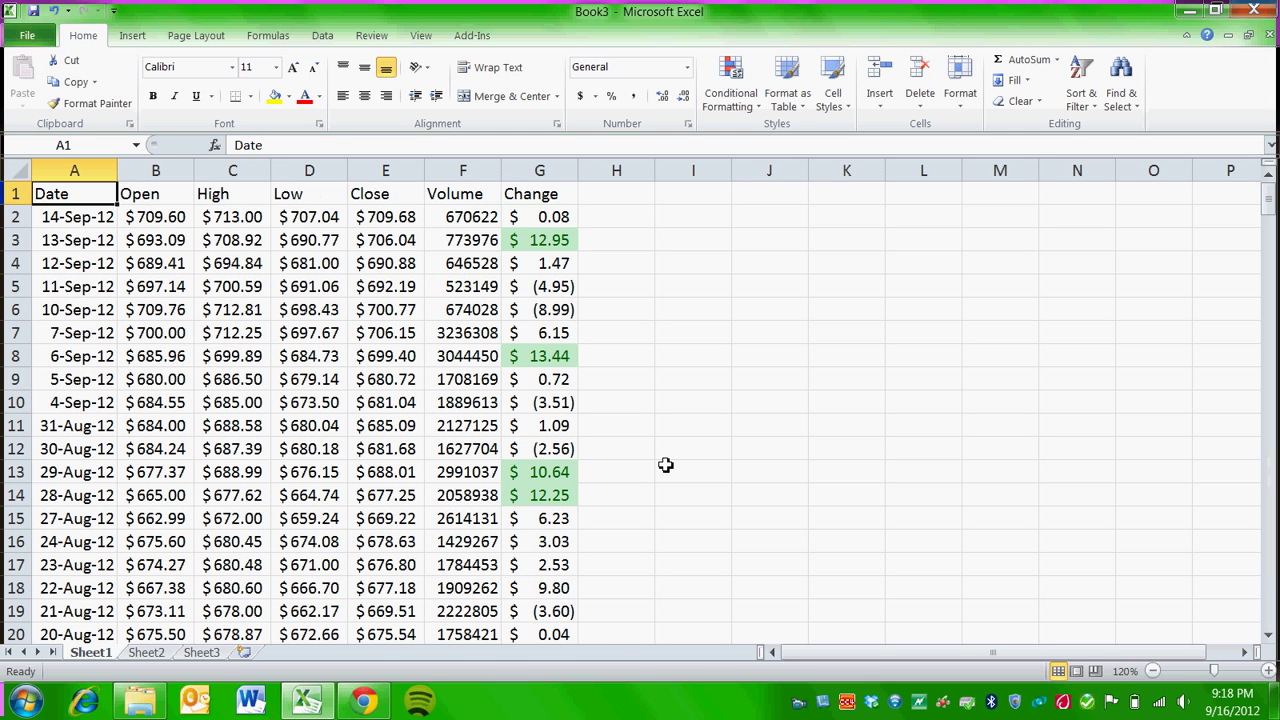
- Add a conditional formatting rule to G2:G252 that gives values less than 0 Light Red Fill with Dark Red Text
{"action": "key", "text": "Right"}
{"action": "key", "text": "Right"}
{"action": "key", "text": "Right"}
{"action": "key", "text": "Right"}
{"action": "key", "text": "Right"}
{"action": "key", "text": "Right"}
{"action": "key", "text": "Right"}
{"action": "key", "text": "Left"}
{"action": "key", "text": "Down"}
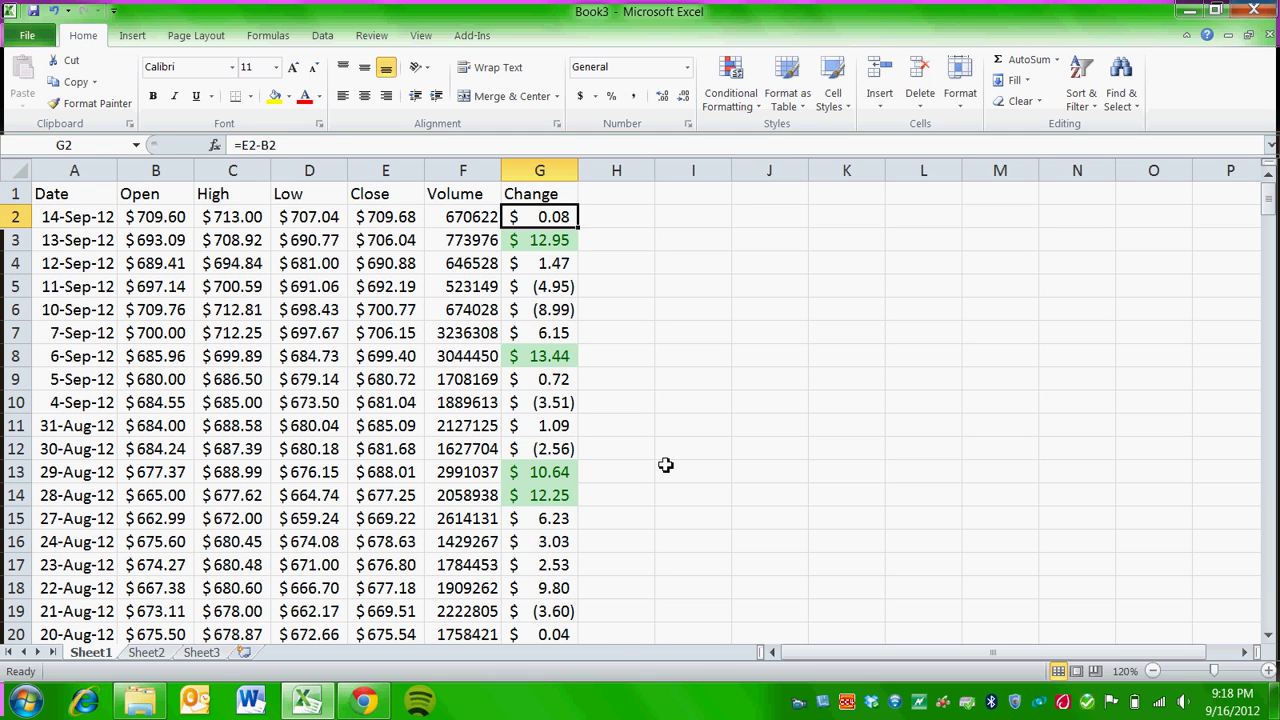
{"action": "key", "text": "ctrl+shift+Down"}
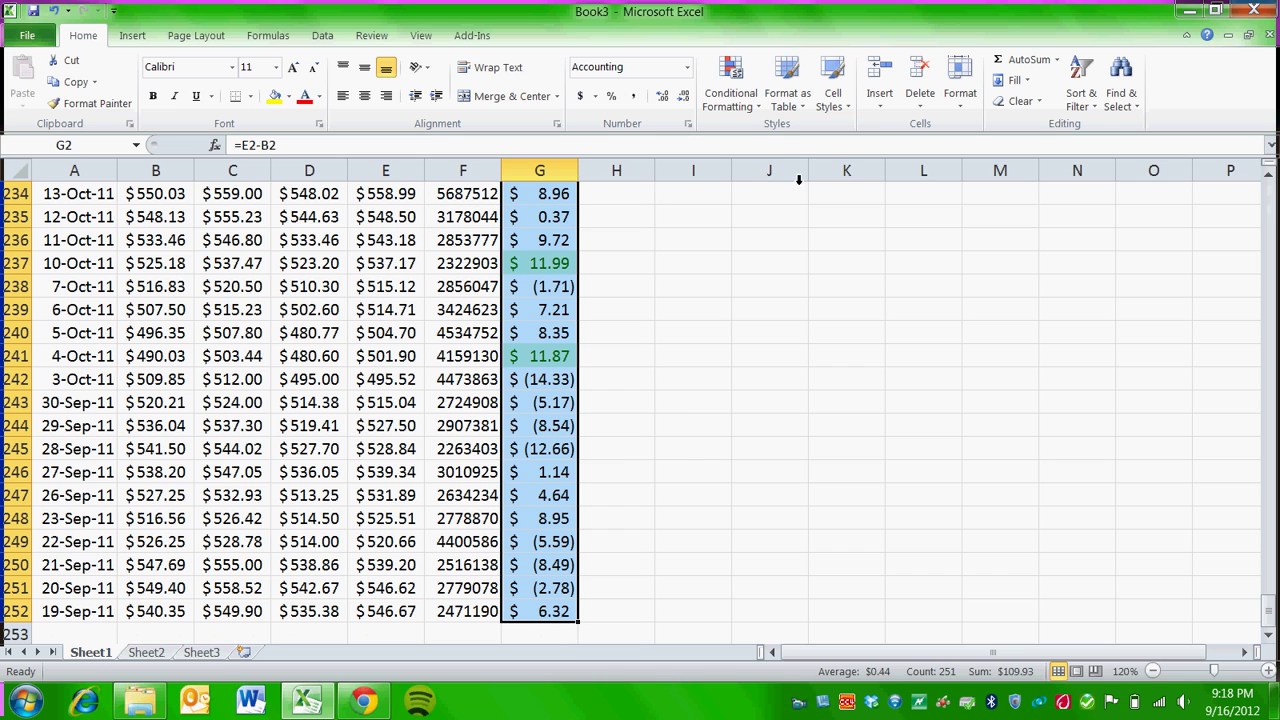
{"action": "left_click", "coordinate": [743, 108]}
{"action": "mouse_move", "coordinate": [752, 140]}
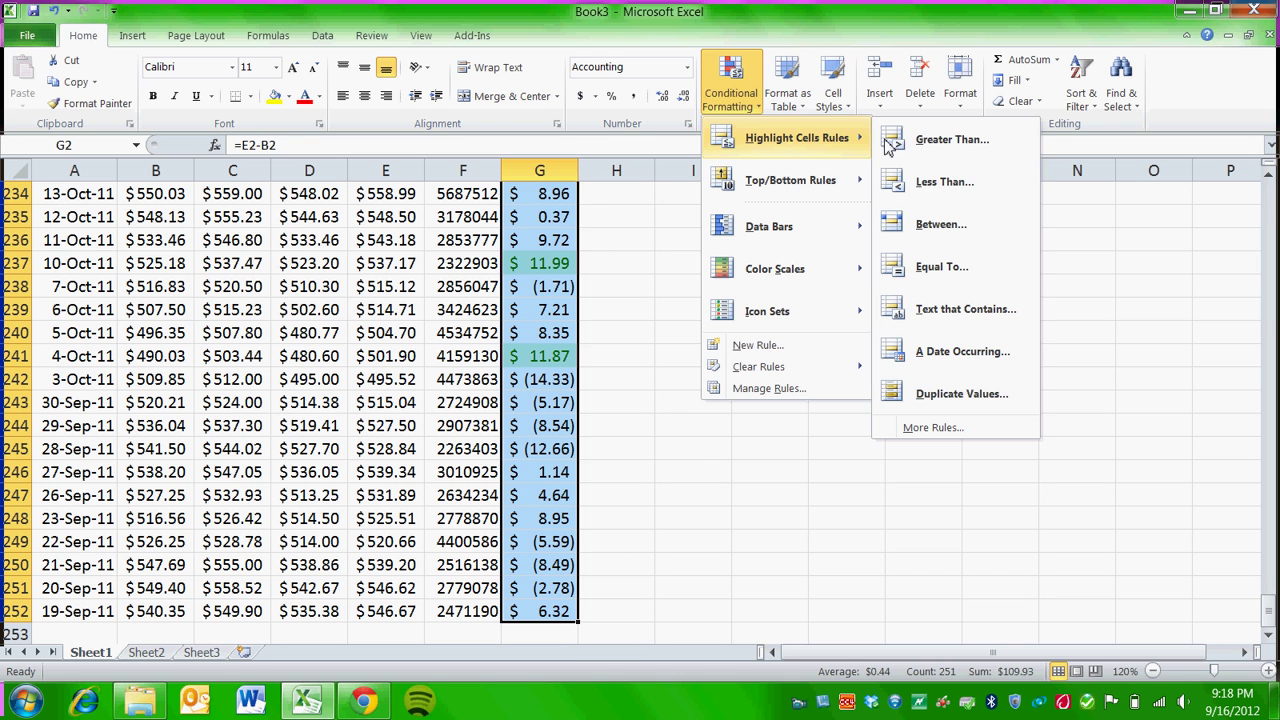
{"action": "left_click", "coordinate": [912, 184]}
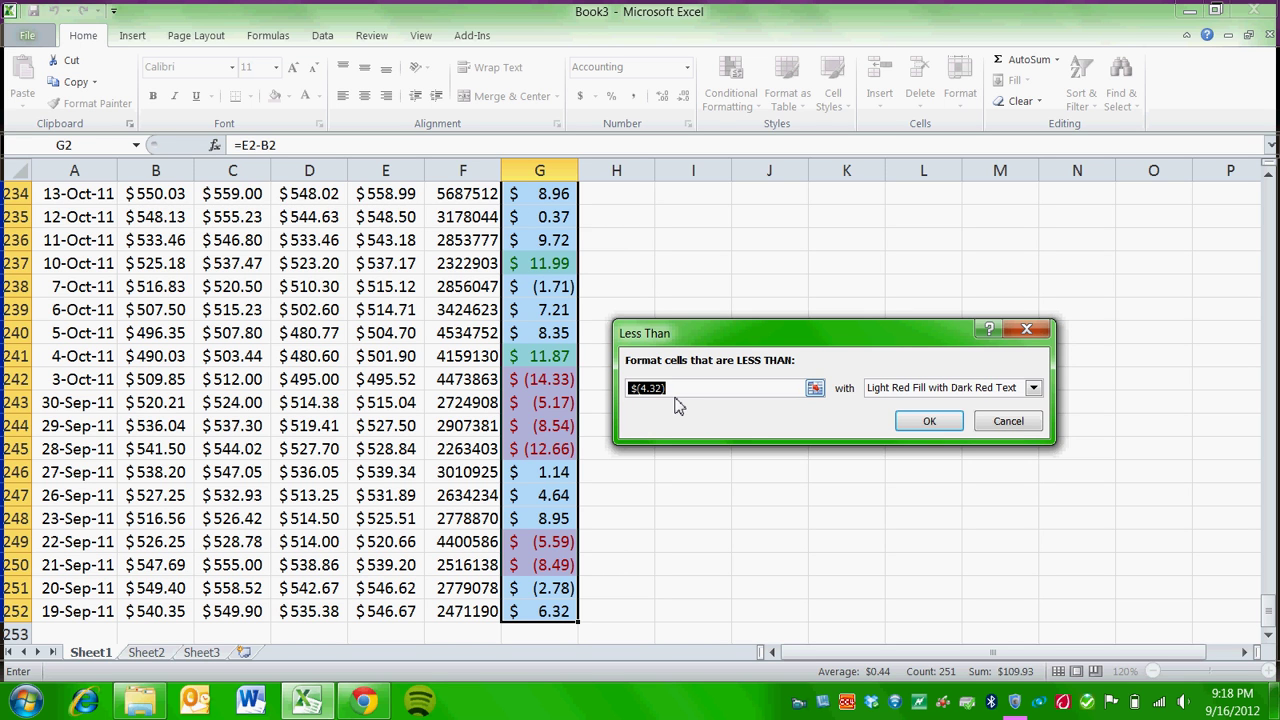
{"action": "type", "text": "0"}
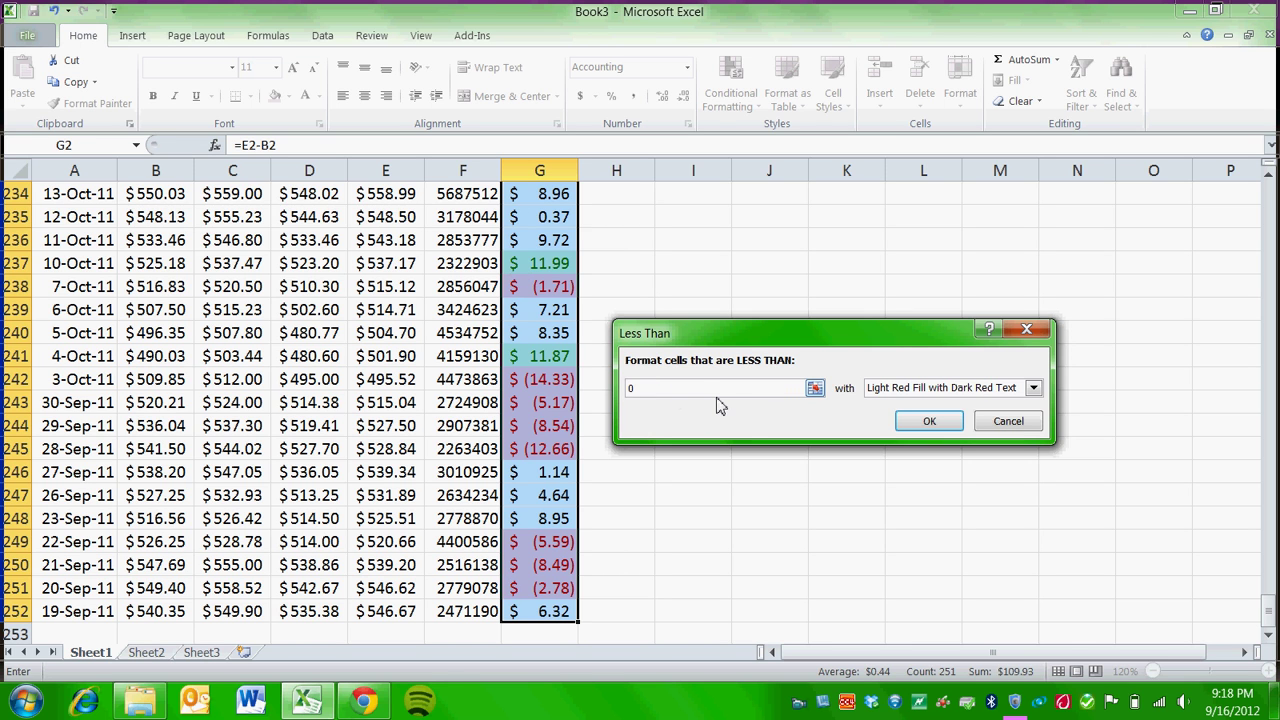
{"action": "left_click", "coordinate": [926, 420]}
{"action": "left_click", "coordinate": [645, 450]}
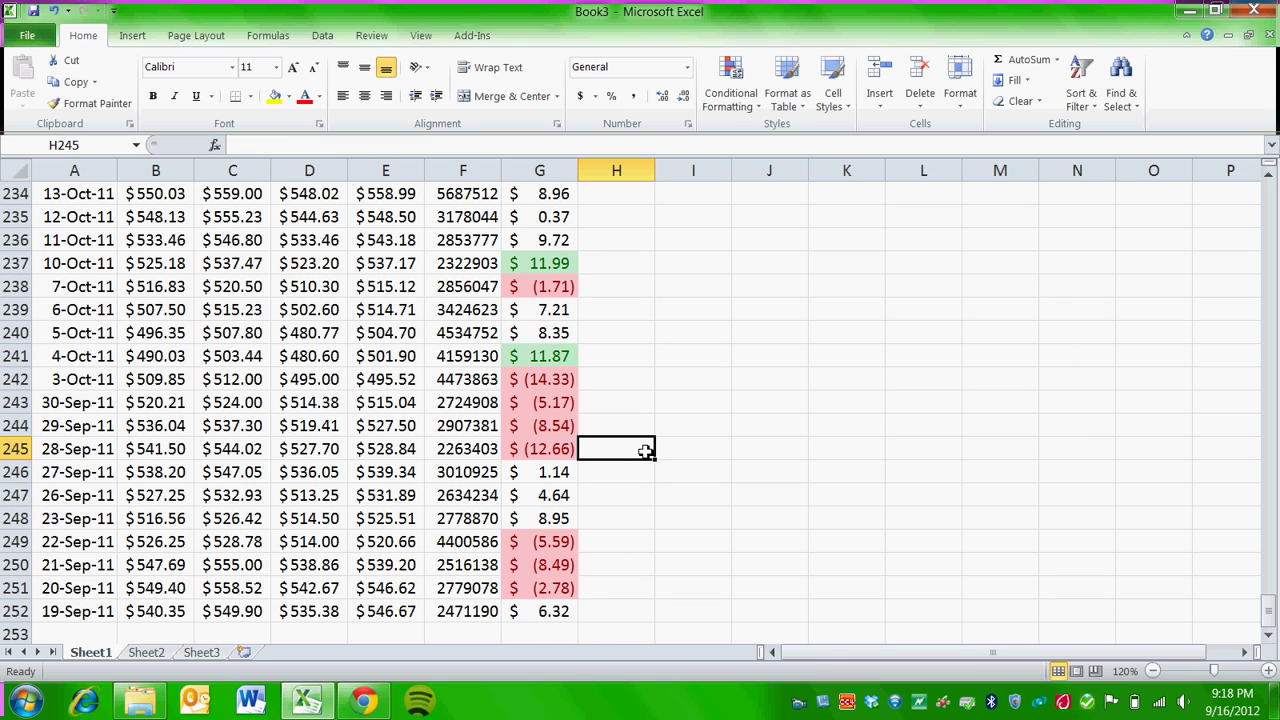
- Examine the red and green highlighting in the Change column, moving upward from the last data rows
{"action": "key", "text": "Up"}
{"action": "key", "text": "Up"}
{"action": "key", "text": "Up"}
{"action": "key", "text": "Up"}
{"action": "key", "text": "Up"}
{"action": "key", "text": "Up"}
{"action": "key", "text": "Up"}
{"action": "key", "text": "Up"}
{"action": "key", "text": "Up"}
{"action": "key", "text": "Up"}
{"action": "key", "text": "Up"}
{"action": "key", "text": "Up"}
{"action": "key", "text": "Up"}
{"action": "key", "text": "Up"}
{"action": "key", "text": "Up"}
{"action": "key", "text": "Up"}
{"action": "key", "text": "Up"}
{"action": "key", "text": "Up"}
{"action": "key", "text": "Up"}
{"action": "key", "text": "Up"}
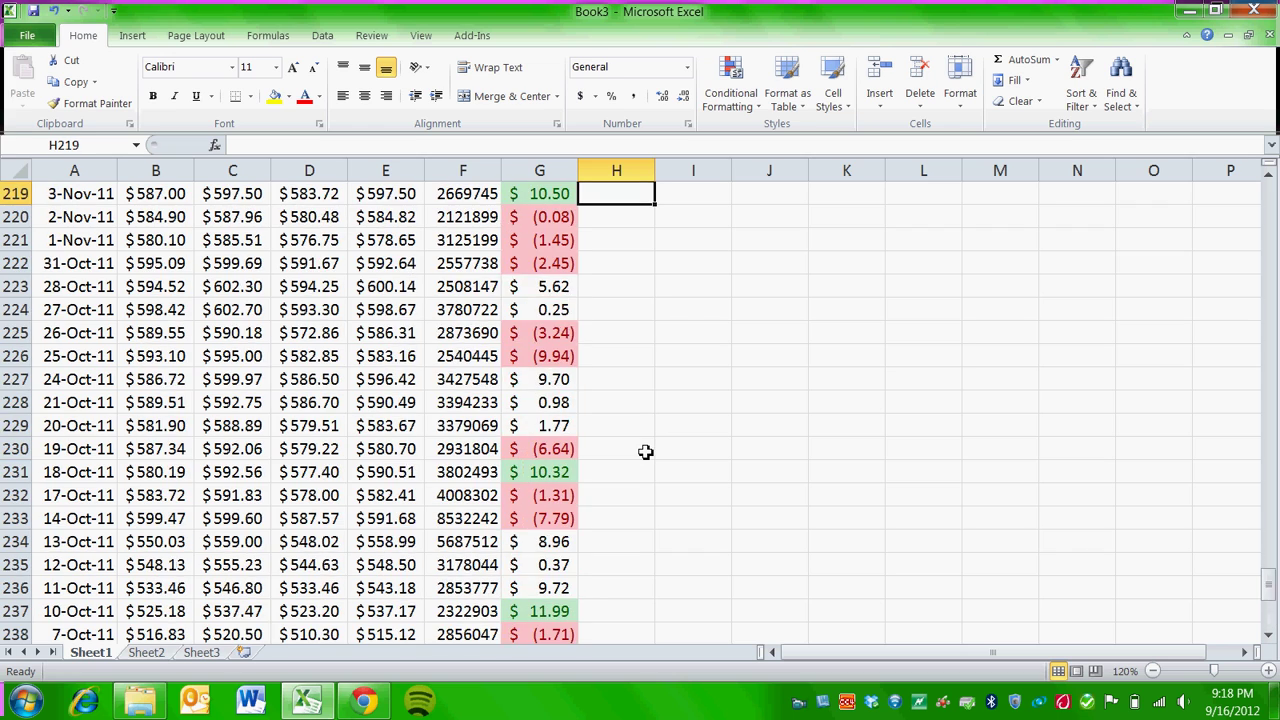
{"action": "key", "text": "Up"}
{"action": "key", "text": "Up"}
{"action": "key", "text": "Up"}
{"action": "key", "text": "Up"}
{"action": "key", "text": "Up"}
{"action": "key", "text": "Up"}
{"action": "key", "text": "Up"}
{"action": "key", "text": "Up"}
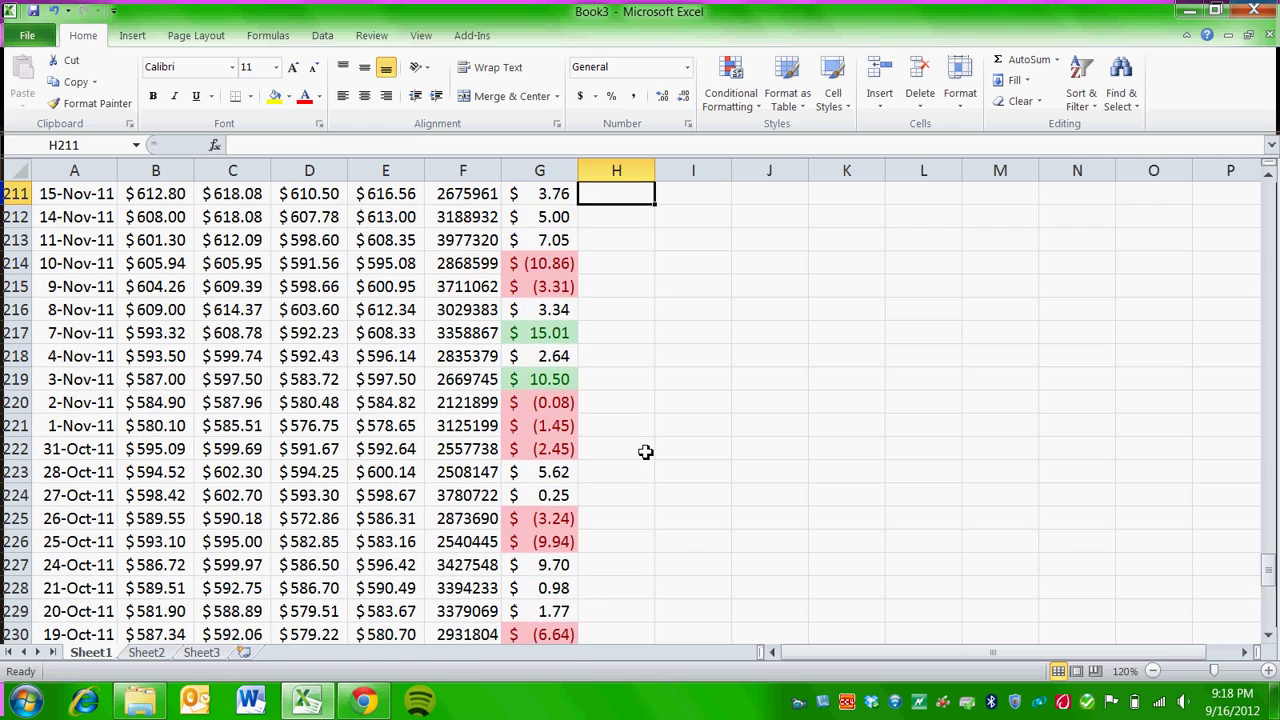
{"action": "key", "text": "Up"}
{"action": "key", "text": "Up"}
{"action": "key", "text": "Up"}
{"action": "key", "text": "Up"}
{"action": "key", "text": "Up"}
{"action": "key", "text": "Up"}
{"action": "key", "text": "Up"}
{"action": "key", "text": "Up"}
{"action": "key", "text": "Up"}
{"action": "key", "text": "Up"}
{"action": "key", "text": "Up"}
{"action": "key", "text": "Up"}
{"action": "key", "text": "Up"}
{"action": "key", "text": "Up"}
{"action": "key", "text": "Up"}
{"action": "key", "text": "Up"}
{"action": "key", "text": "Up"}
{"action": "key", "text": "Up"}
{"action": "key", "text": "Up"}
{"action": "key", "text": "Up"}
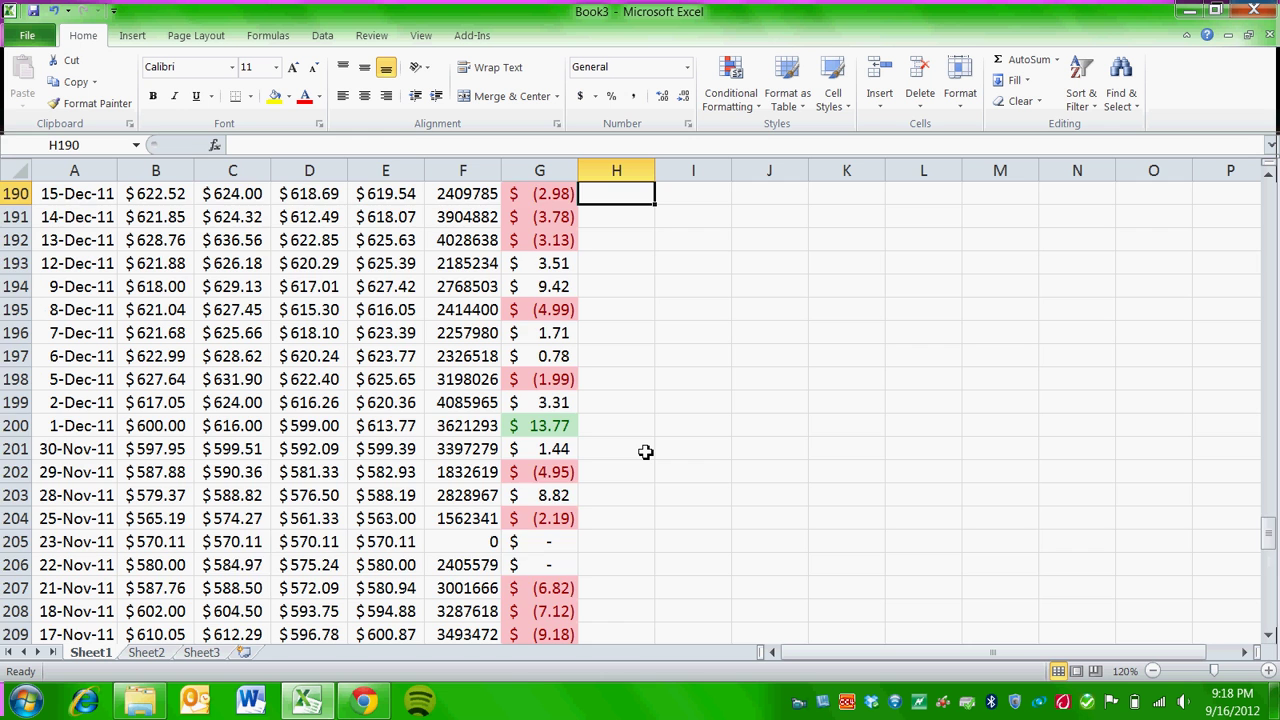
- Review the Change column highlighting from the mid-December 2011 rows up to the first data row, ending on cell G2
{"action": "key", "text": "Up"}
{"action": "key", "text": "Up"}
{"action": "key", "text": "Up"}
{"action": "key", "text": "Up"}
{"action": "key", "text": "Up"}
{"action": "key", "text": "Up"}
{"action": "key", "text": "Up"}
{"action": "key", "text": "Up"}
{"action": "key", "text": "Up"}
{"action": "key", "text": "Up"}
{"action": "key", "text": "Up"}
{"action": "key", "text": "Up"}
{"action": "key", "text": "Up"}
{"action": "key", "text": "Up"}
{"action": "key", "text": "Up"}
{"action": "key", "text": "Up"}
{"action": "key", "text": "Up"}
{"action": "key", "text": "Up"}
{"action": "key", "text": "Up"}
{"action": "key", "text": "Up"}
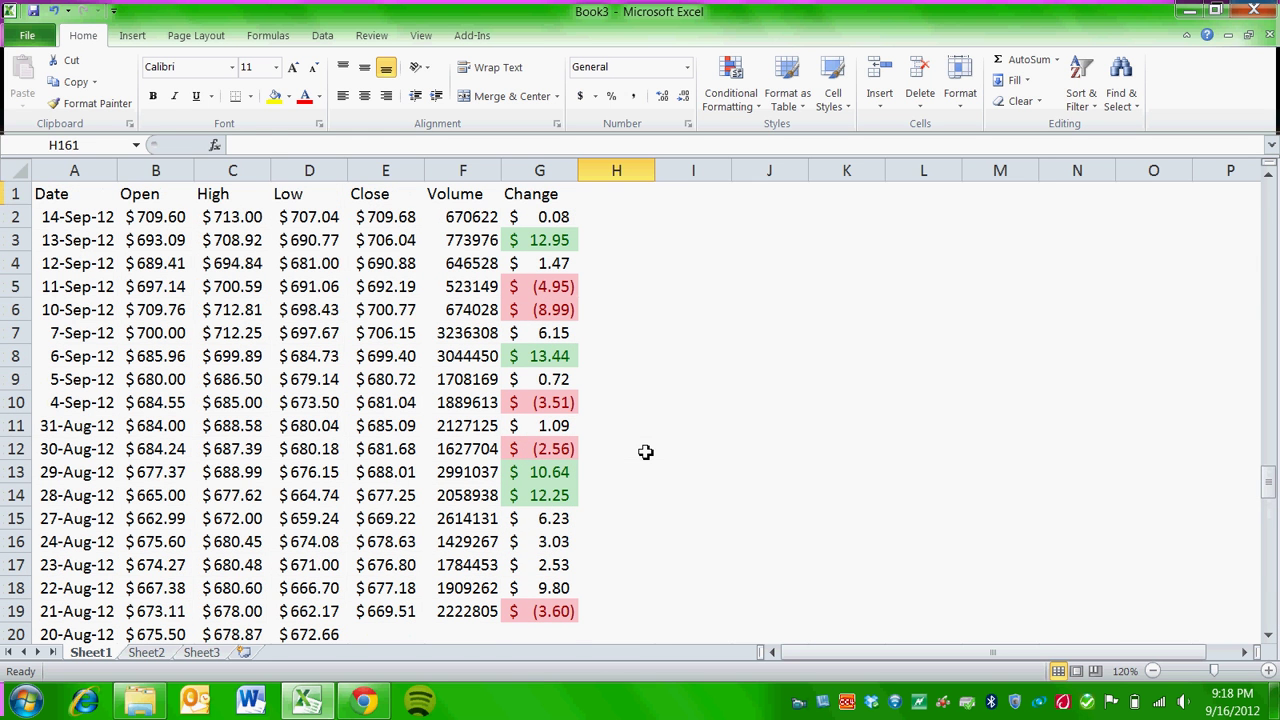
{"action": "key", "text": "ctrl+Up"}
{"action": "key", "text": "Left"}
{"action": "key", "text": "Down"}
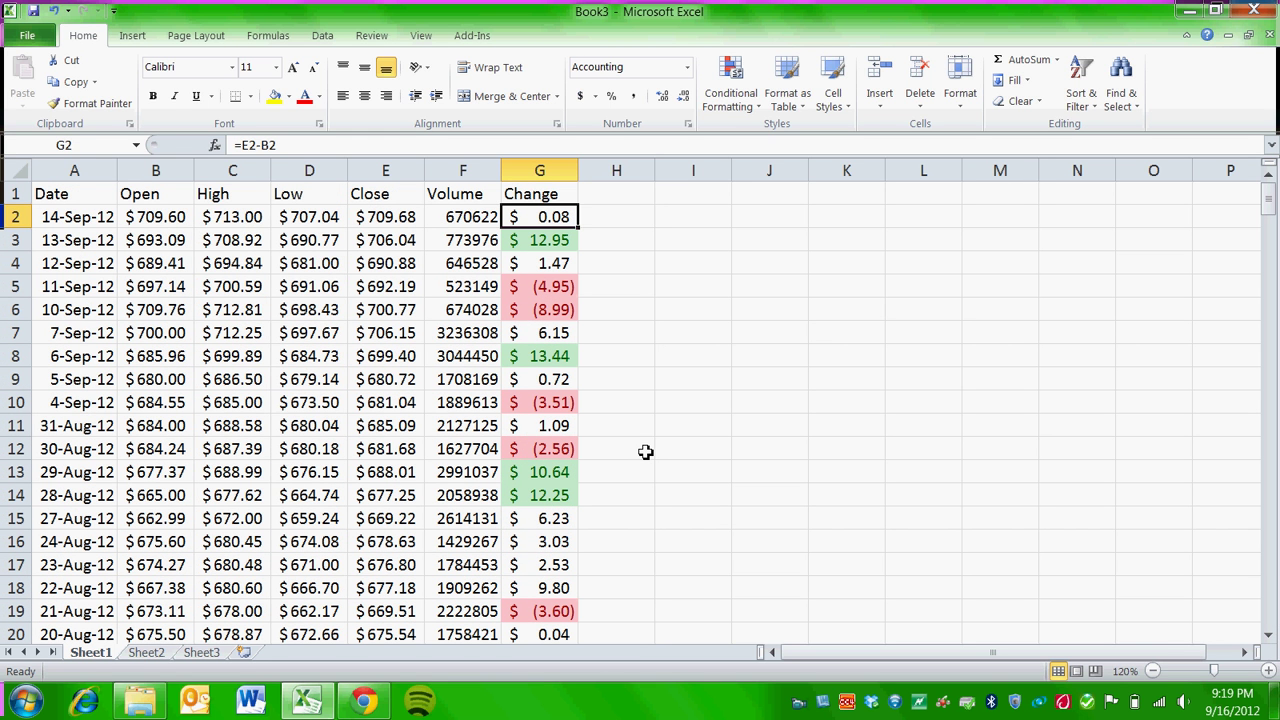
- Format the range A1:G252 as a table with headers, using the blue style in the first row of the Medium group
{"action": "key", "text": "Left"}
{"action": "key", "text": "Left"}
{"action": "key", "text": "Left"}
{"action": "key", "text": "Left"}
{"action": "key", "text": "Left"}
{"action": "key", "text": "Left"}
{"action": "key", "text": "Up"}
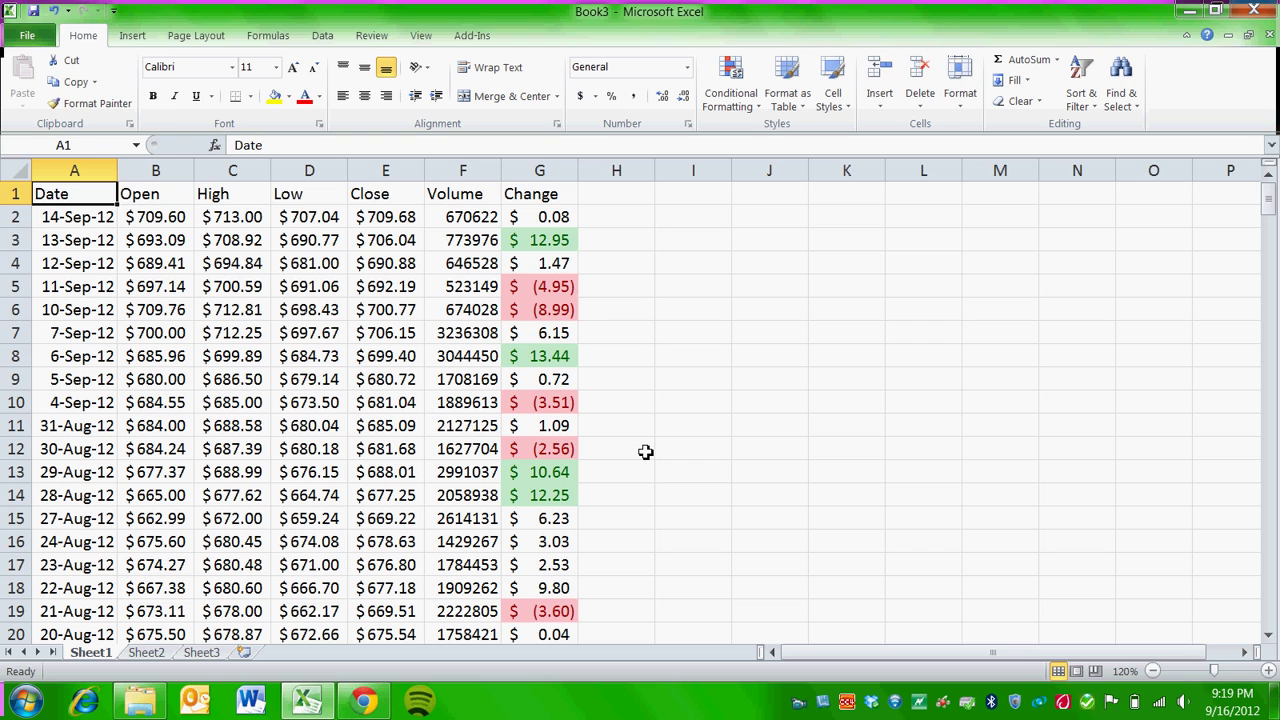
{"action": "key", "text": "ctrl+shift+Right"}
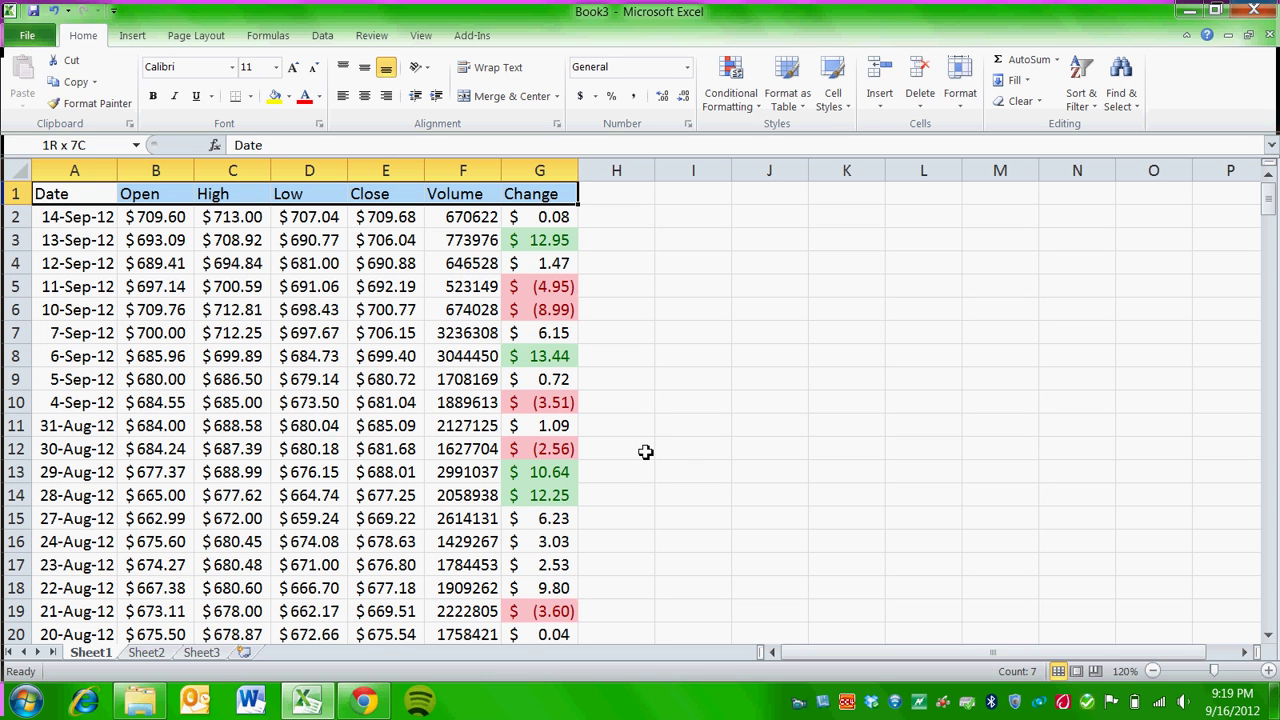
{"action": "key", "text": "ctrl+shift+Down"}
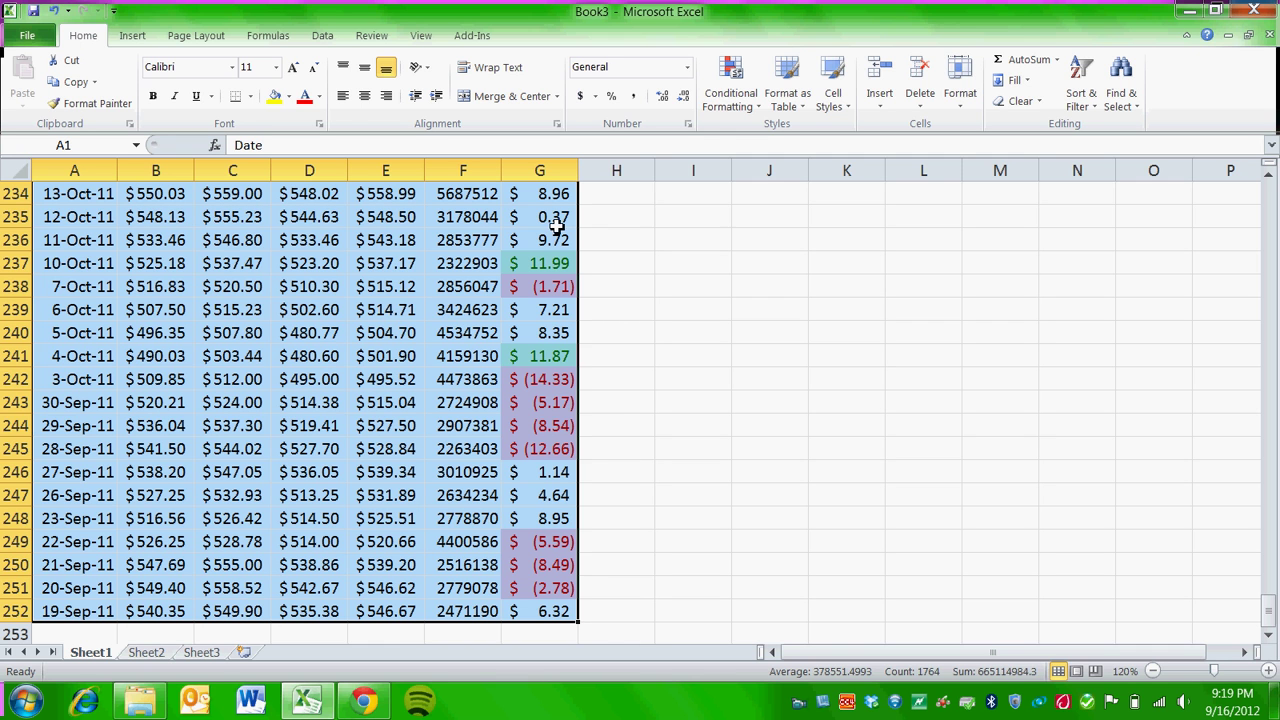
{"action": "left_click", "coordinate": [790, 100]}
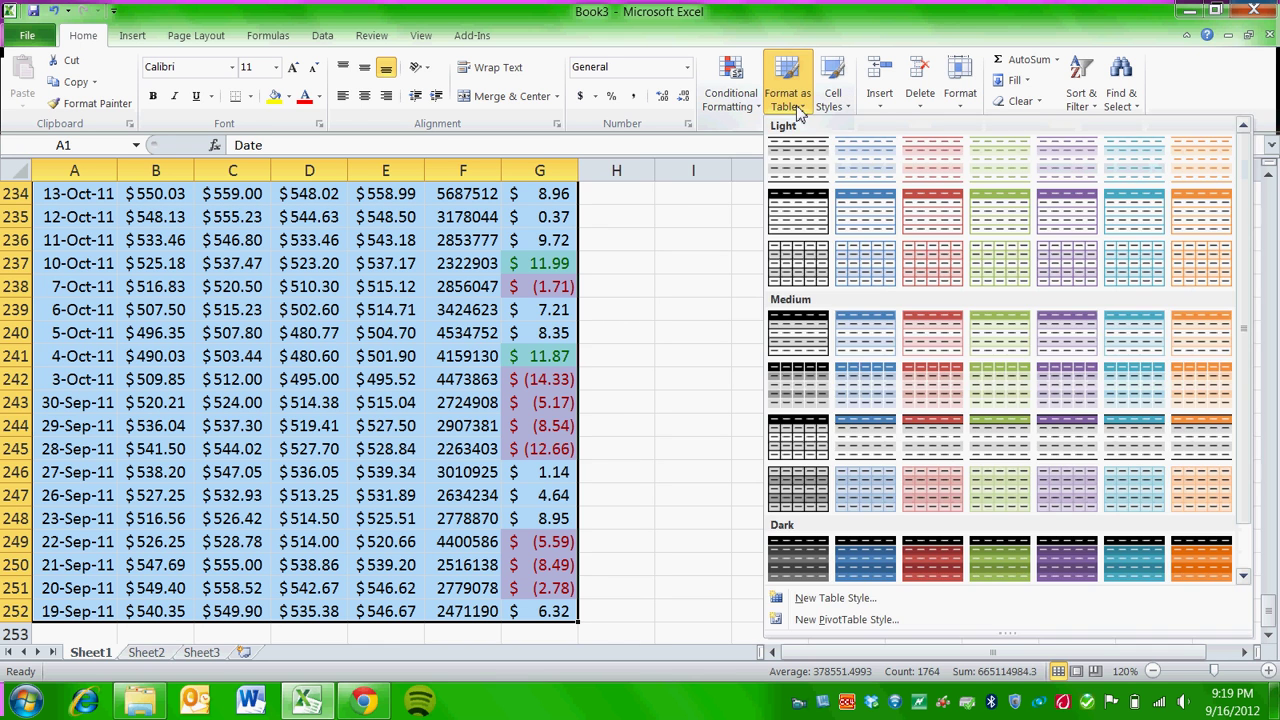
{"action": "left_click", "coordinate": [865, 338]}
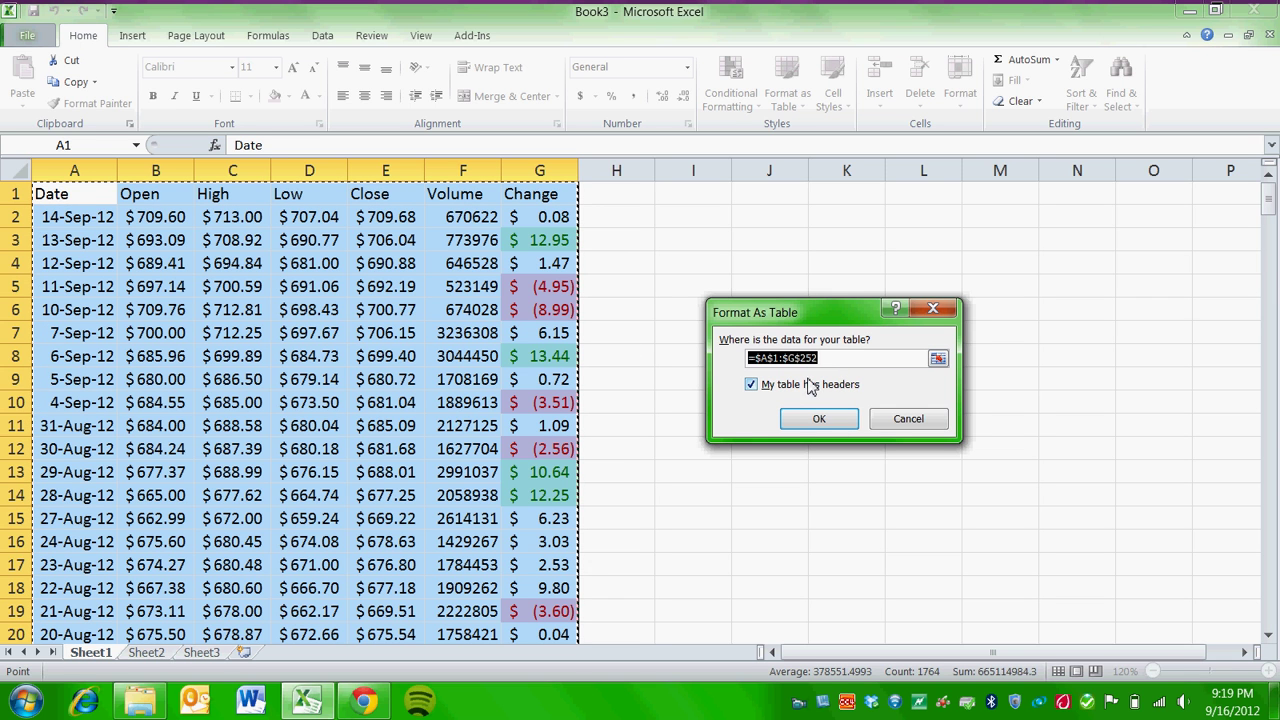
{"action": "left_click", "coordinate": [815, 420]}
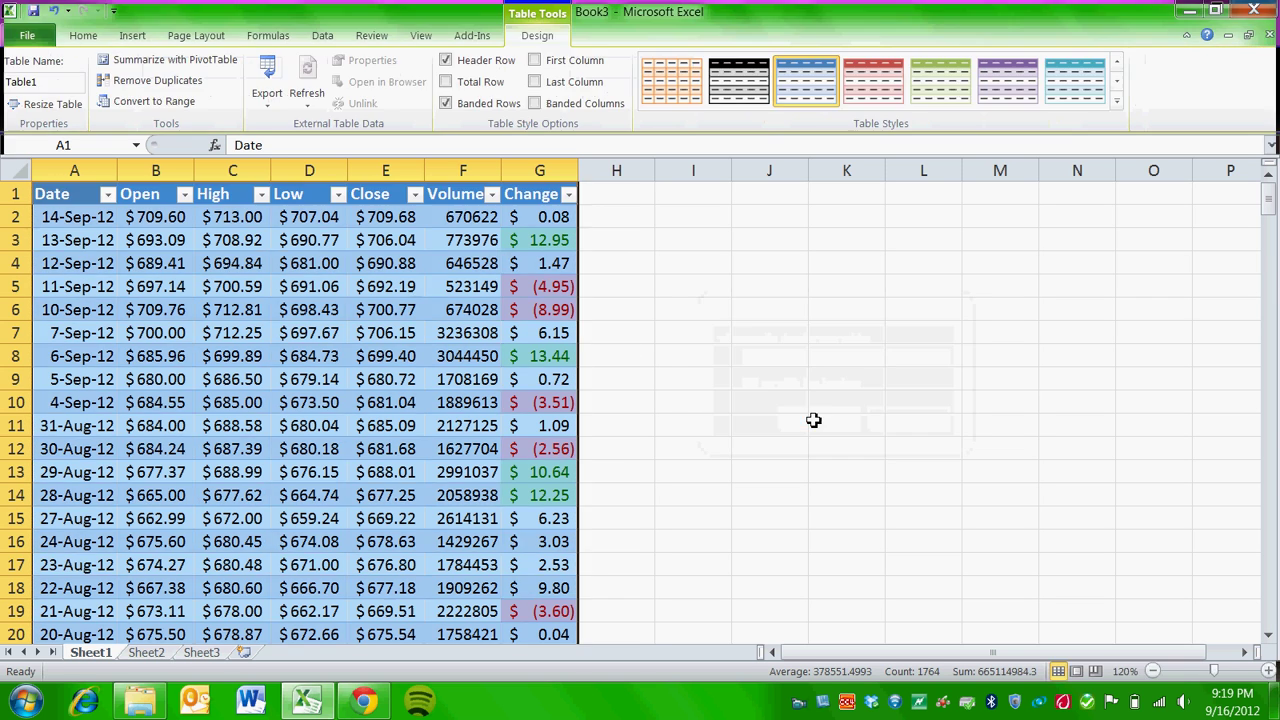
{"action": "left_click", "coordinate": [625, 340]}
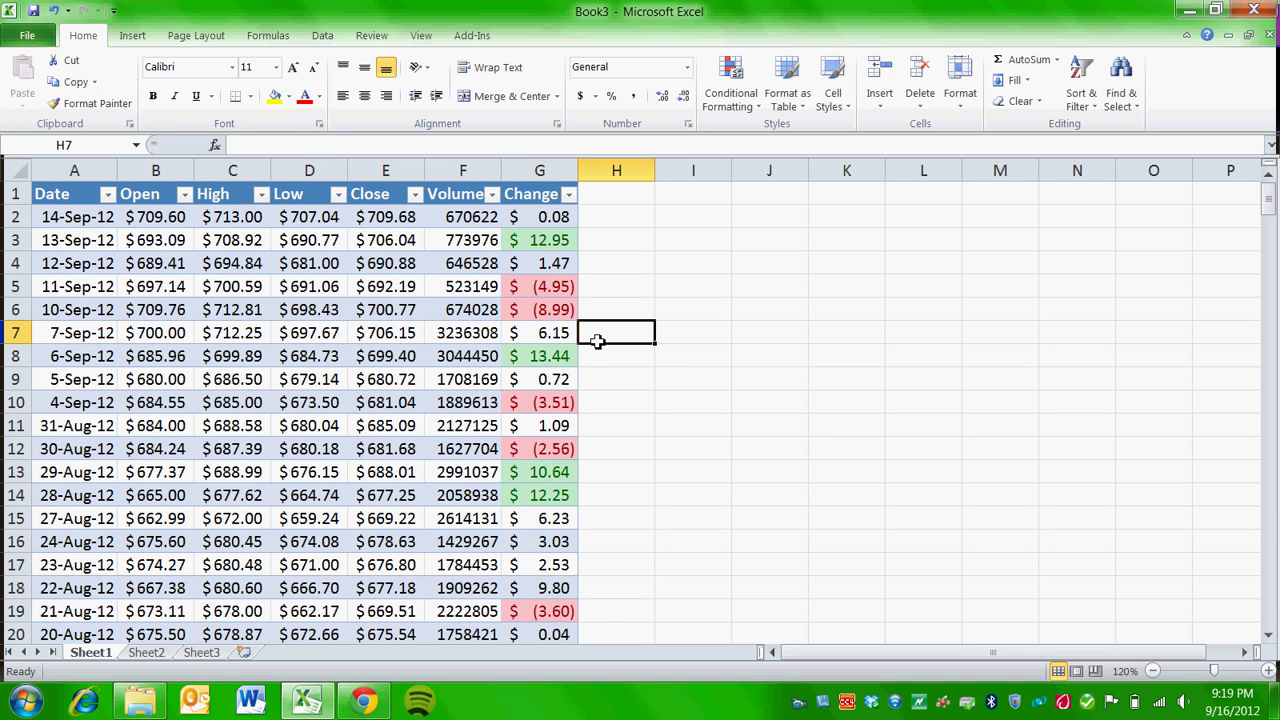
- Switch the table's banded rows off and back on, then enable the First Column and Last Column style options
{"action": "left_click", "coordinate": [418, 284]}
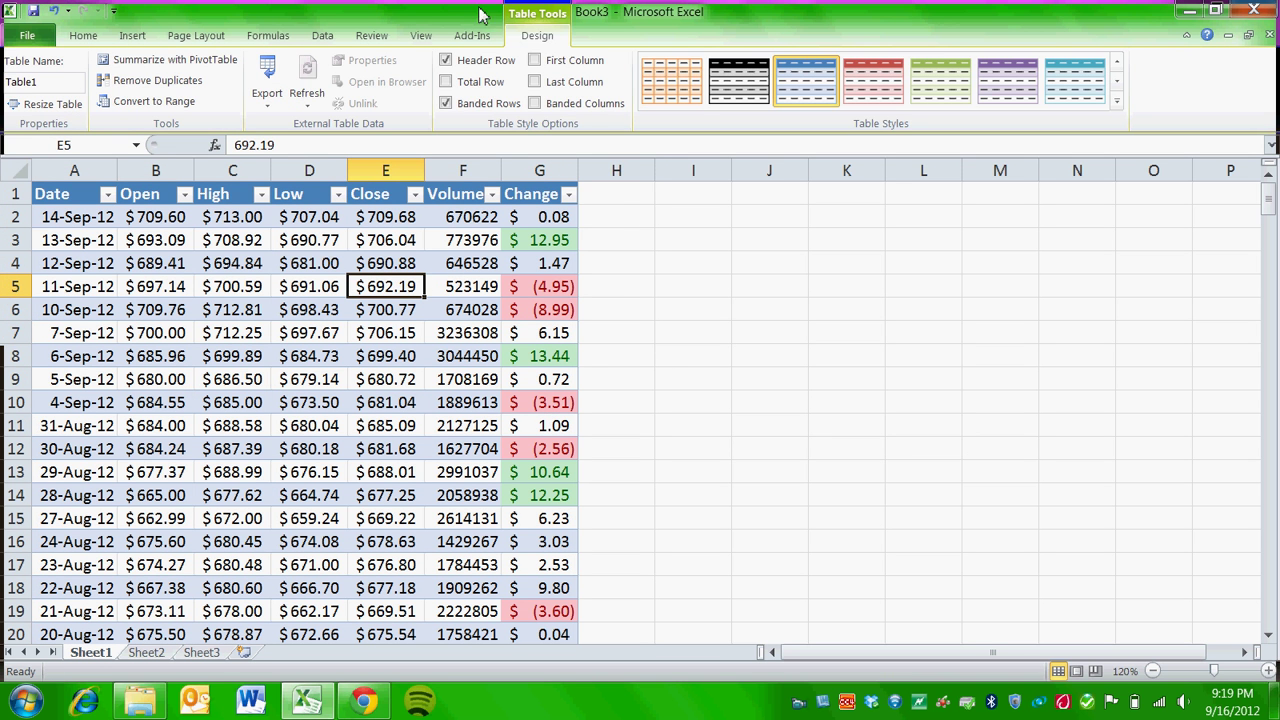
{"action": "left_click", "coordinate": [452, 104]}
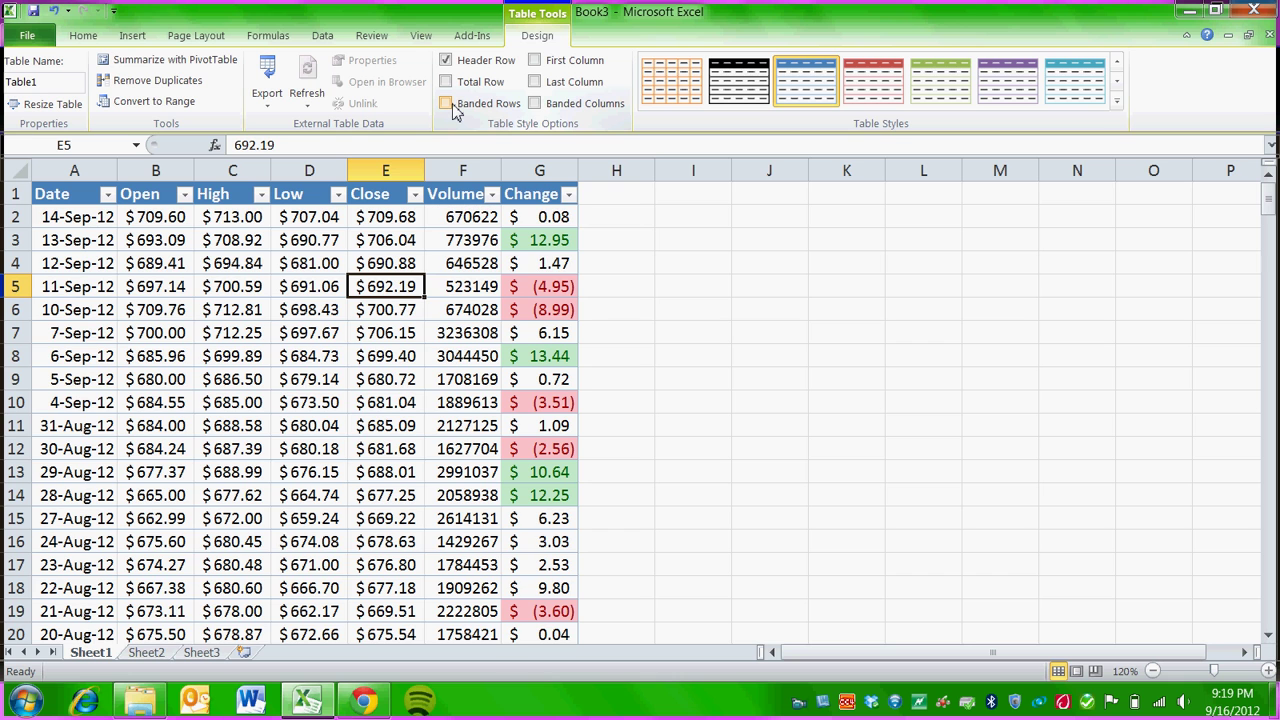
{"action": "left_click", "coordinate": [447, 104]}
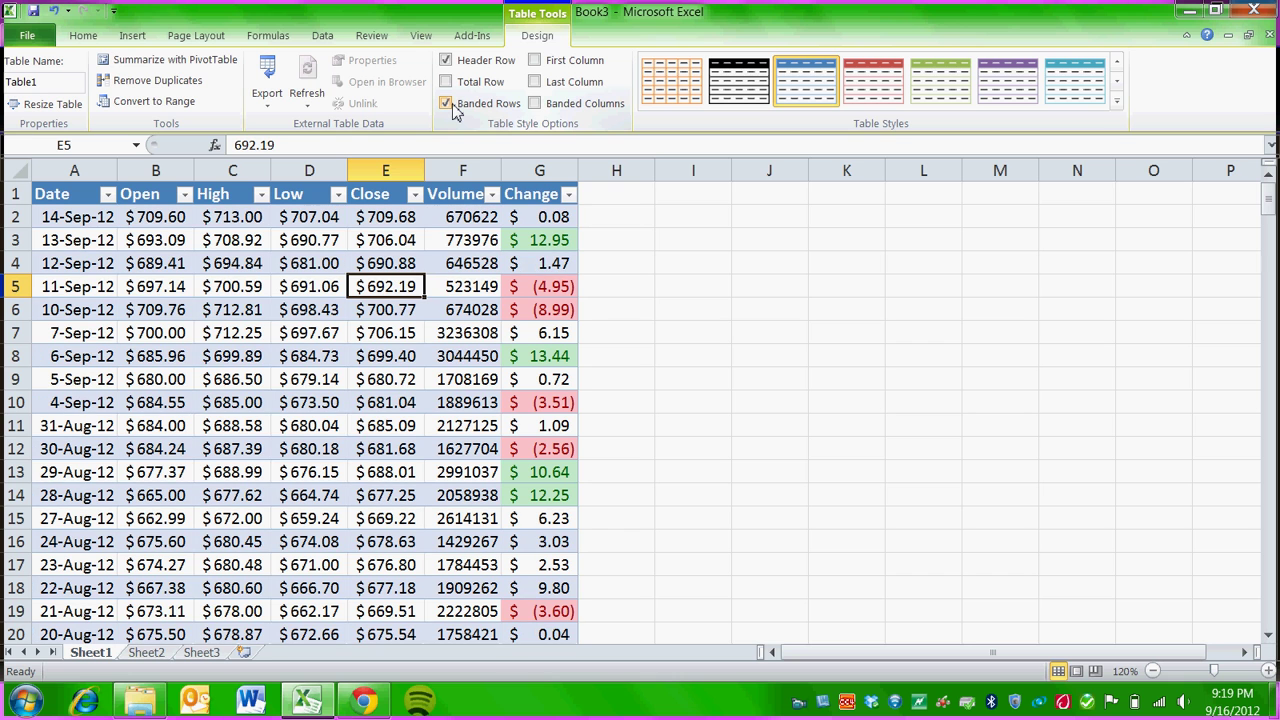
{"action": "left_click", "coordinate": [536, 62]}
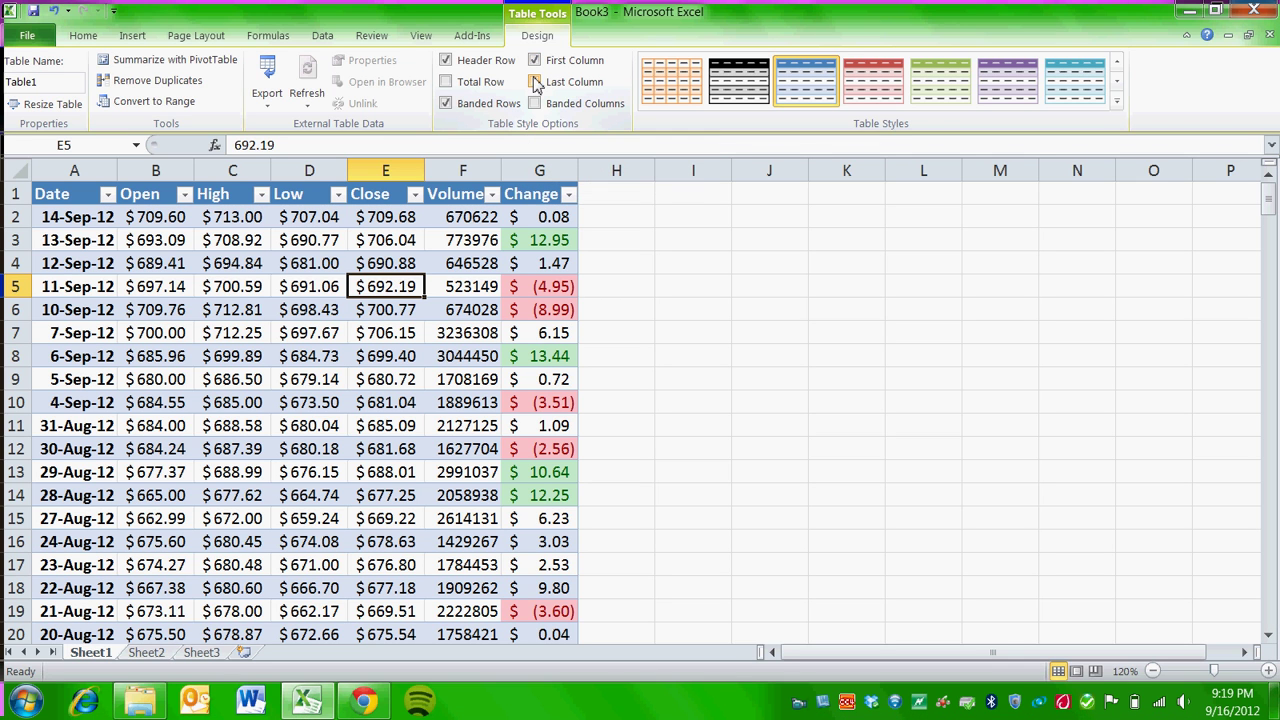
{"action": "left_click", "coordinate": [536, 83]}
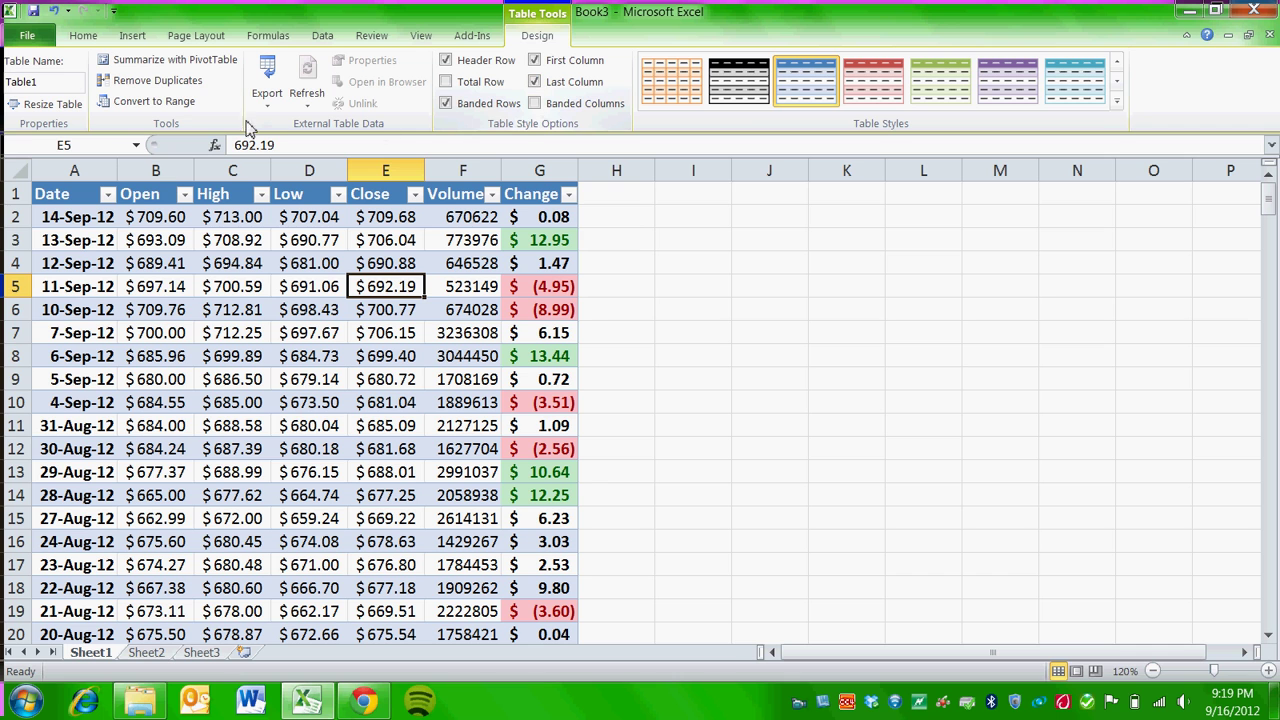
{"action": "left_click", "coordinate": [70, 224]}
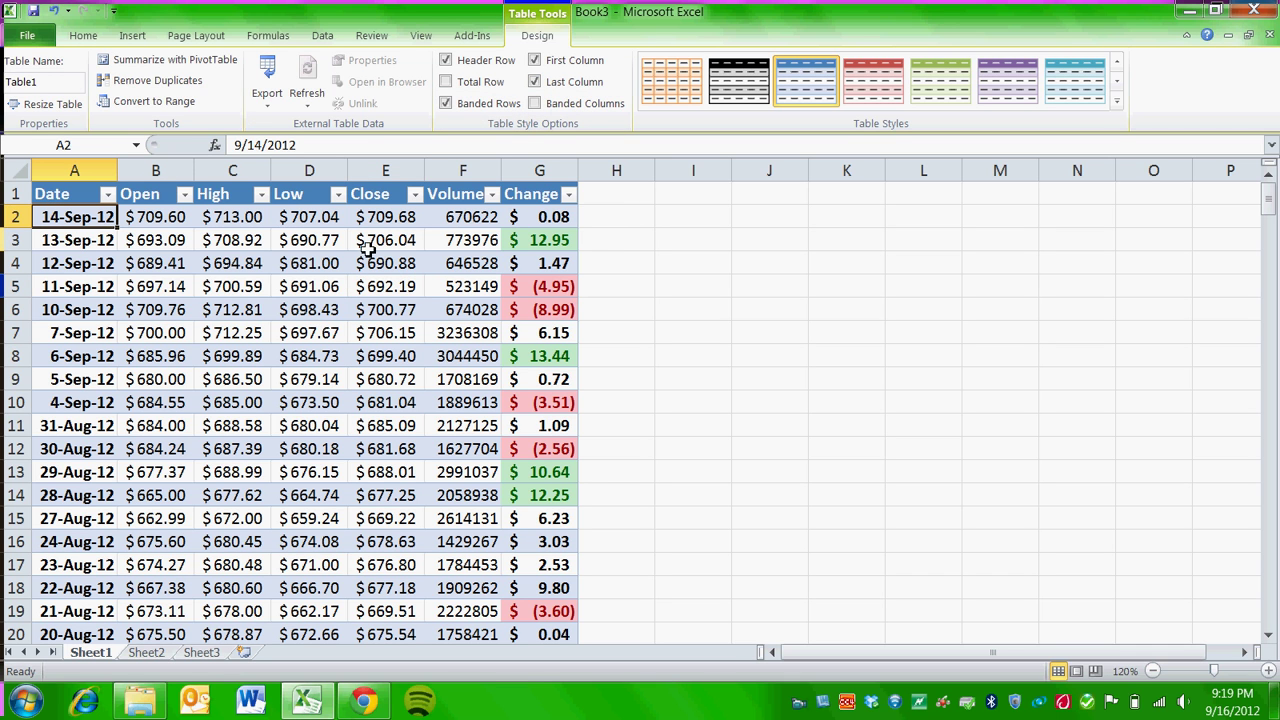
{"action": "left_click", "coordinate": [532, 217]}
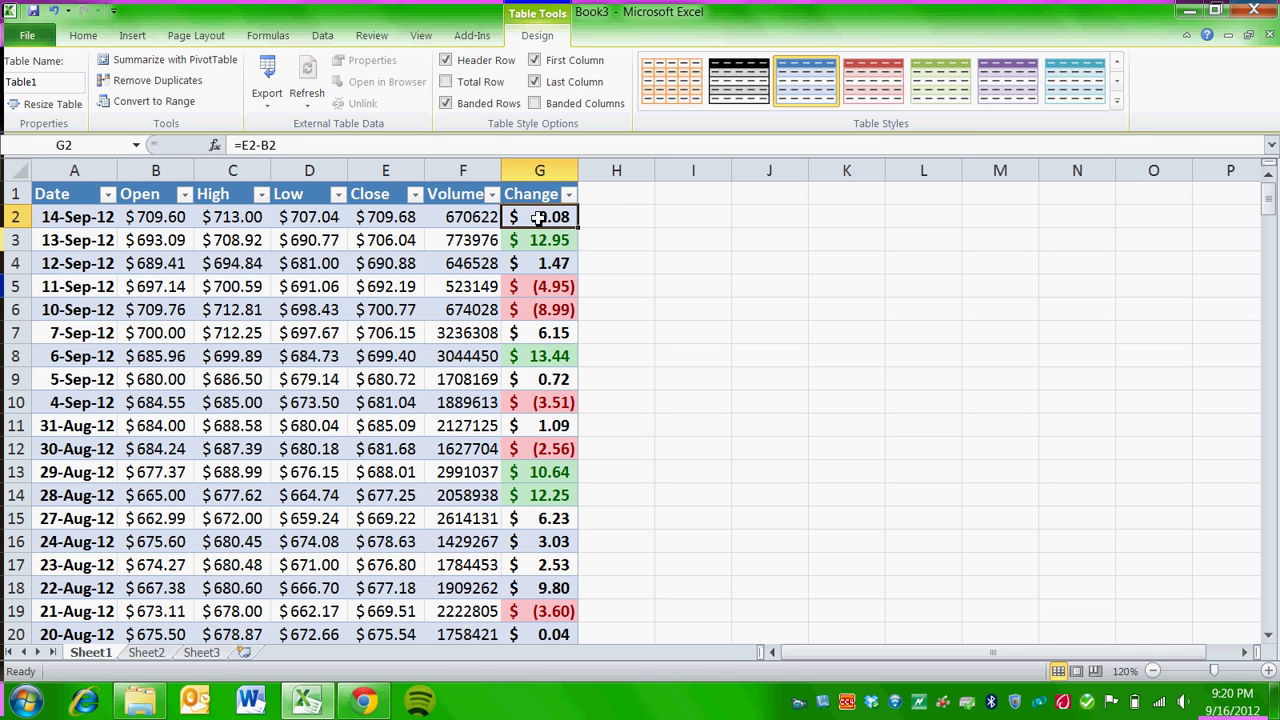
{"action": "left_click", "coordinate": [611, 258]}
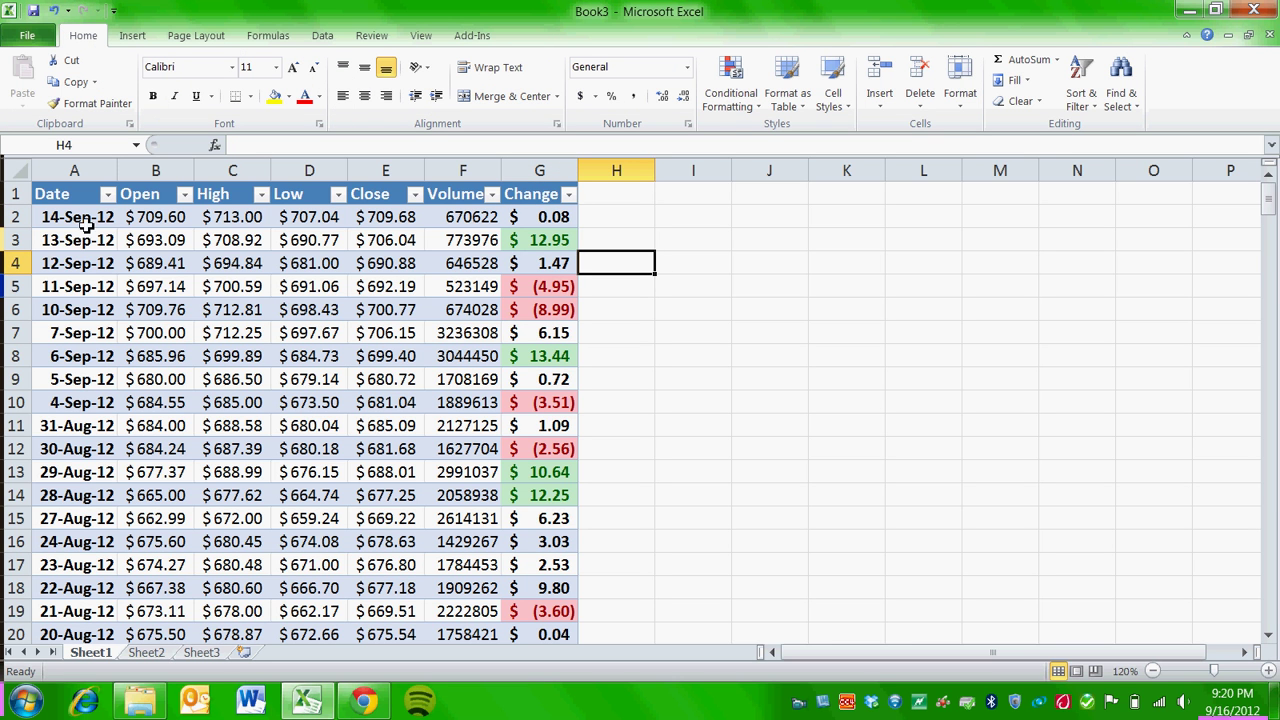
- Preview the printout through page 5 to check whether the header row repeats on each page, and return to the sheet
{"action": "left_click_drag", "start_coordinate": [45, 194], "coordinate": [521, 194]}
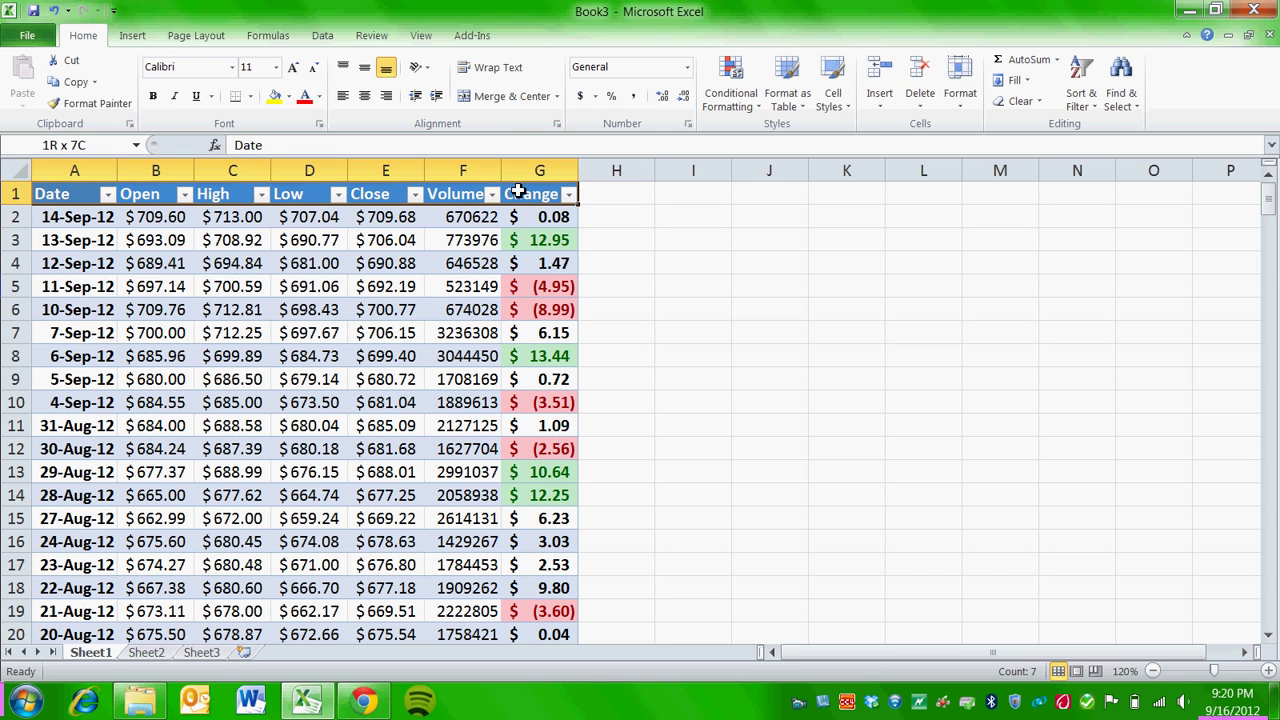
{"action": "left_click", "coordinate": [415, 265]}
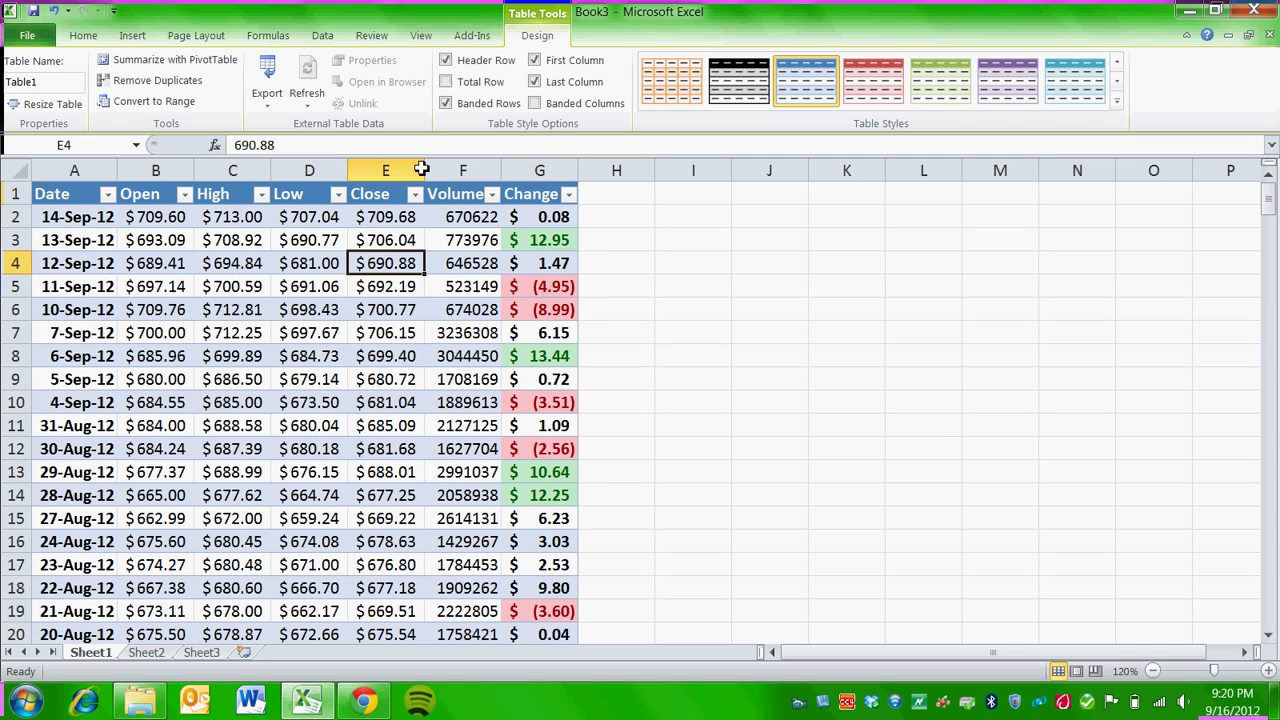
{"action": "left_click", "coordinate": [81, 42]}
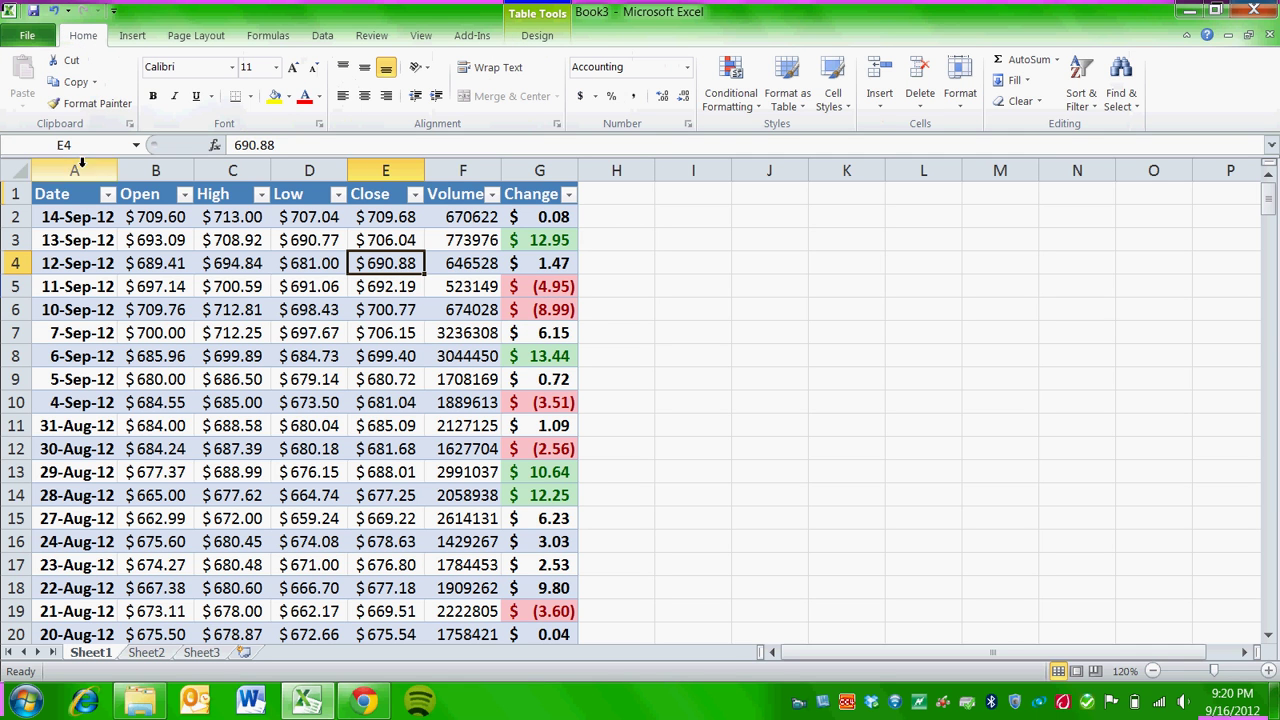
{"action": "left_click", "coordinate": [30, 36]}
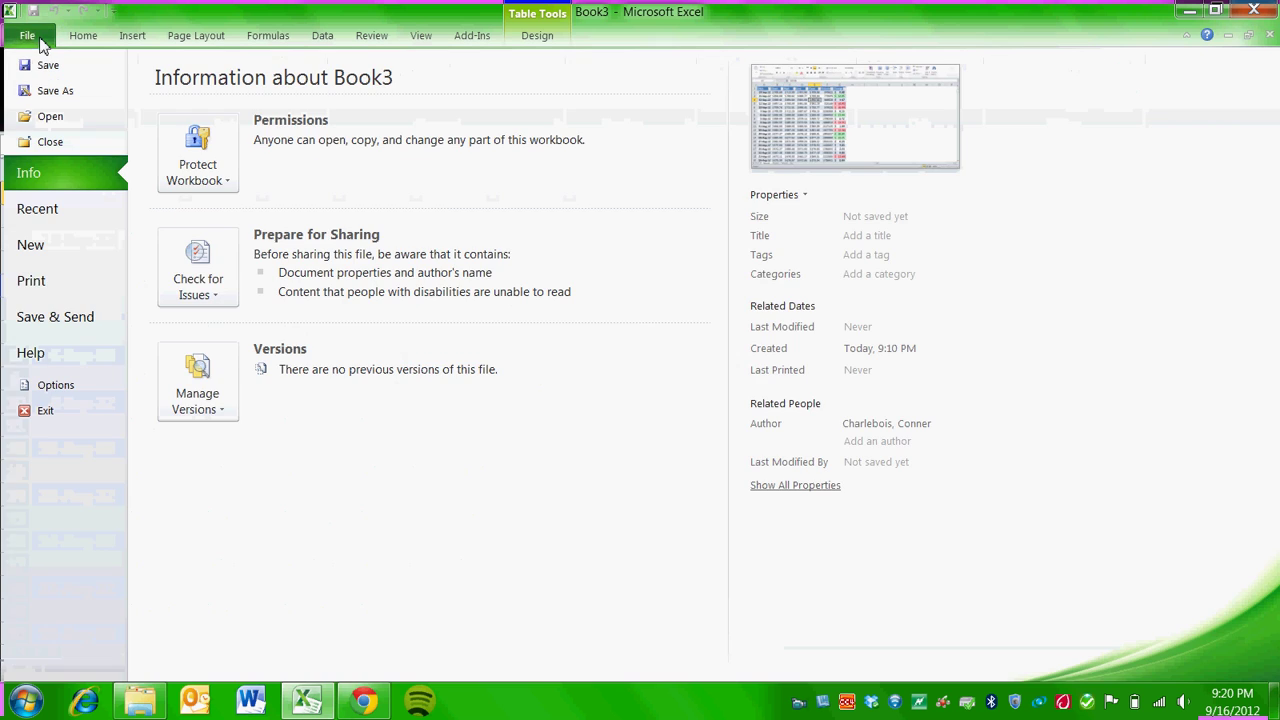
{"action": "left_click", "coordinate": [45, 283]}
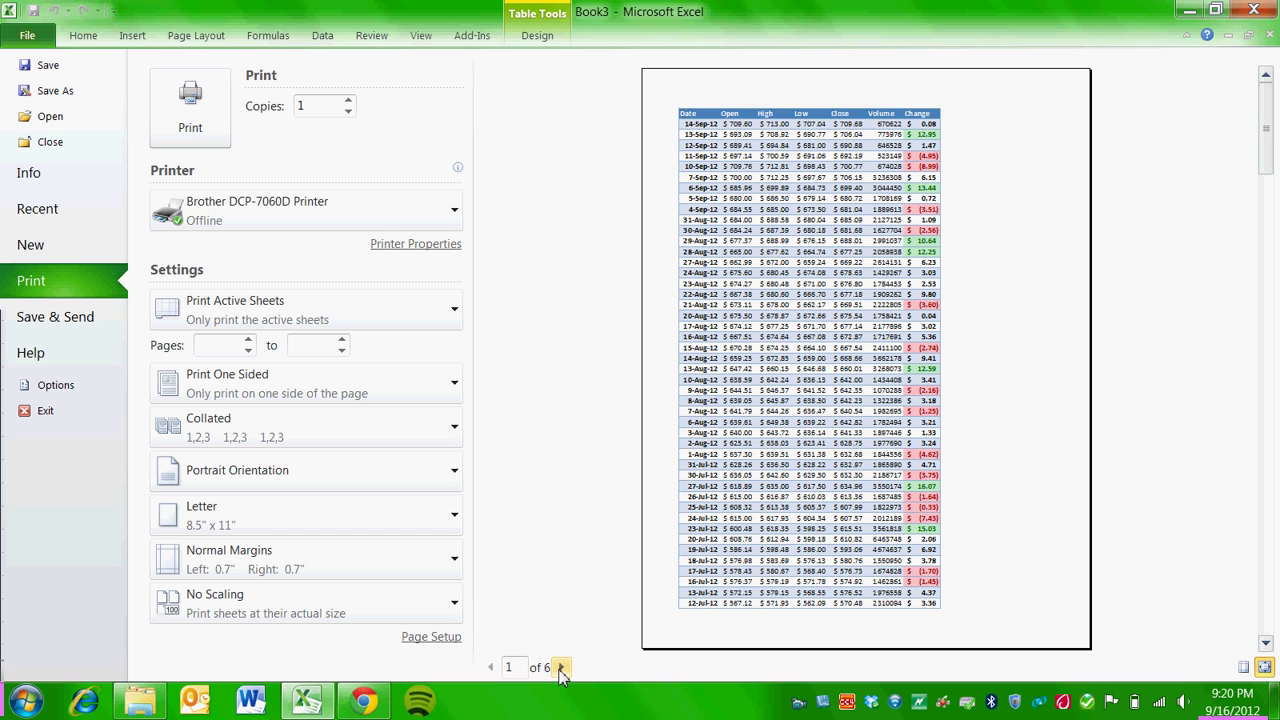
{"action": "left_click", "coordinate": [561, 668]}
{"action": "left_click", "coordinate": [561, 668]}
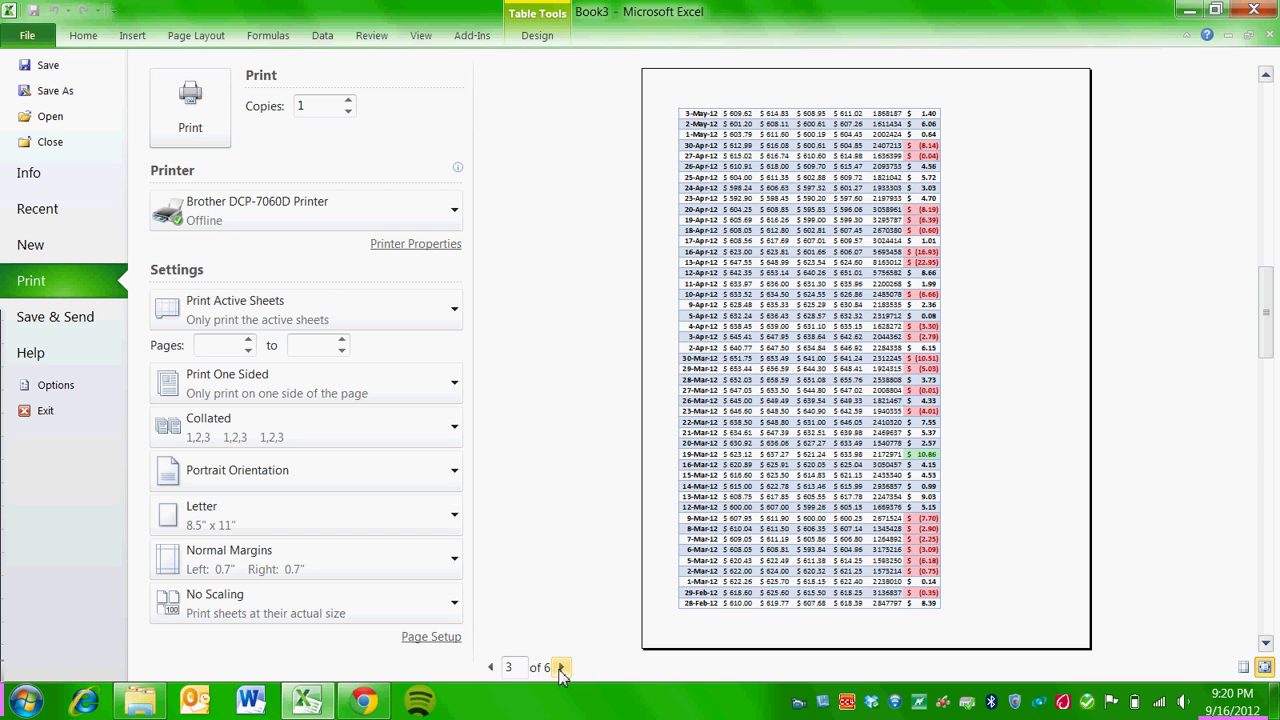
{"action": "left_click", "coordinate": [561, 668]}
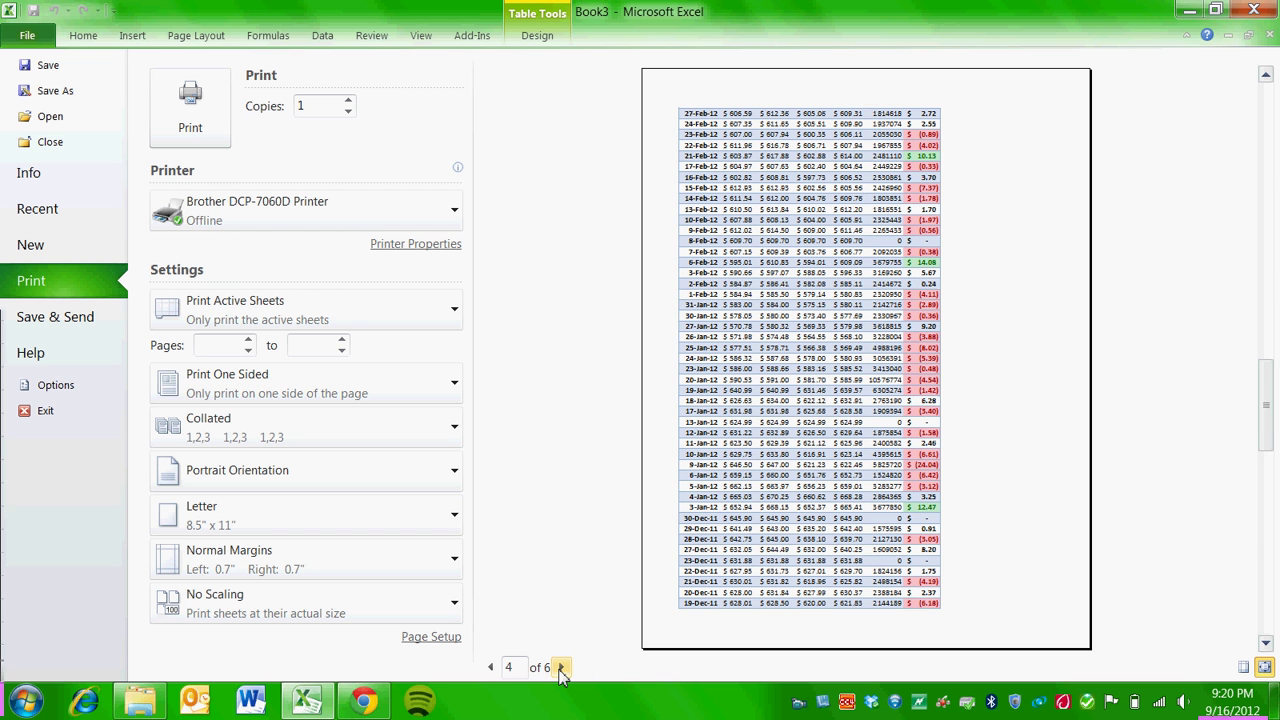
{"action": "left_click", "coordinate": [561, 668]}
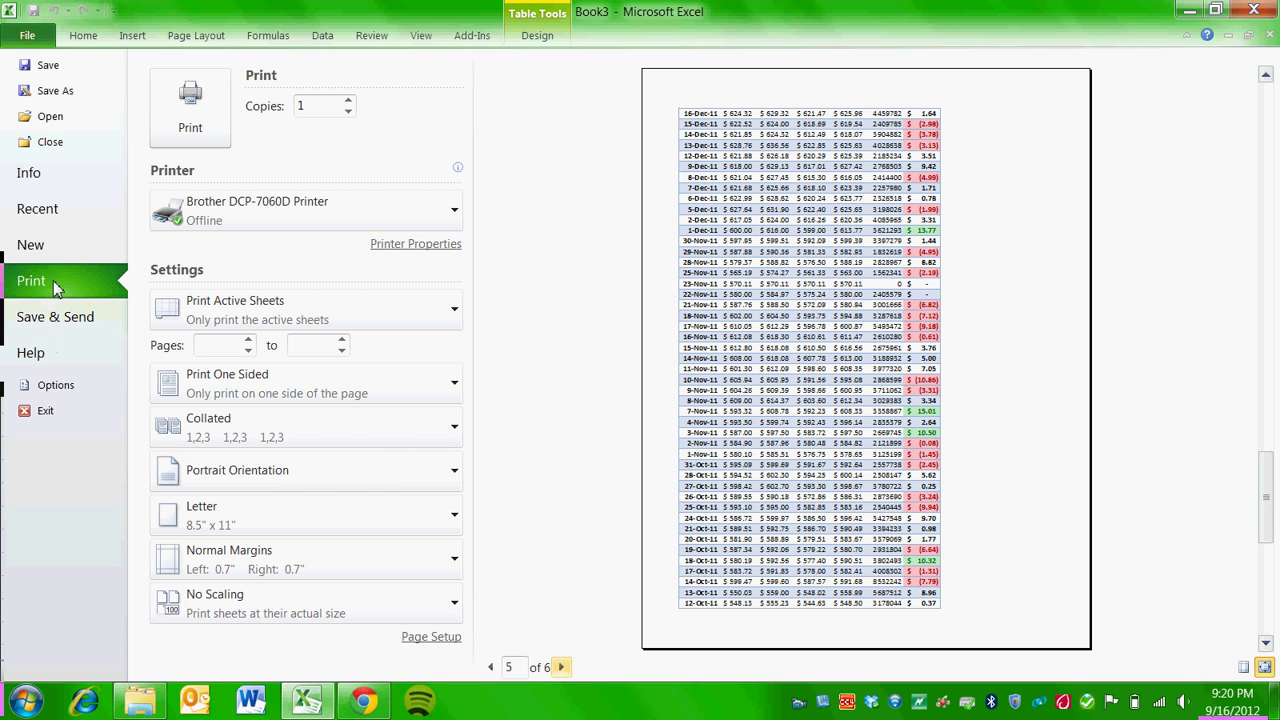
{"action": "left_click", "coordinate": [28, 38]}
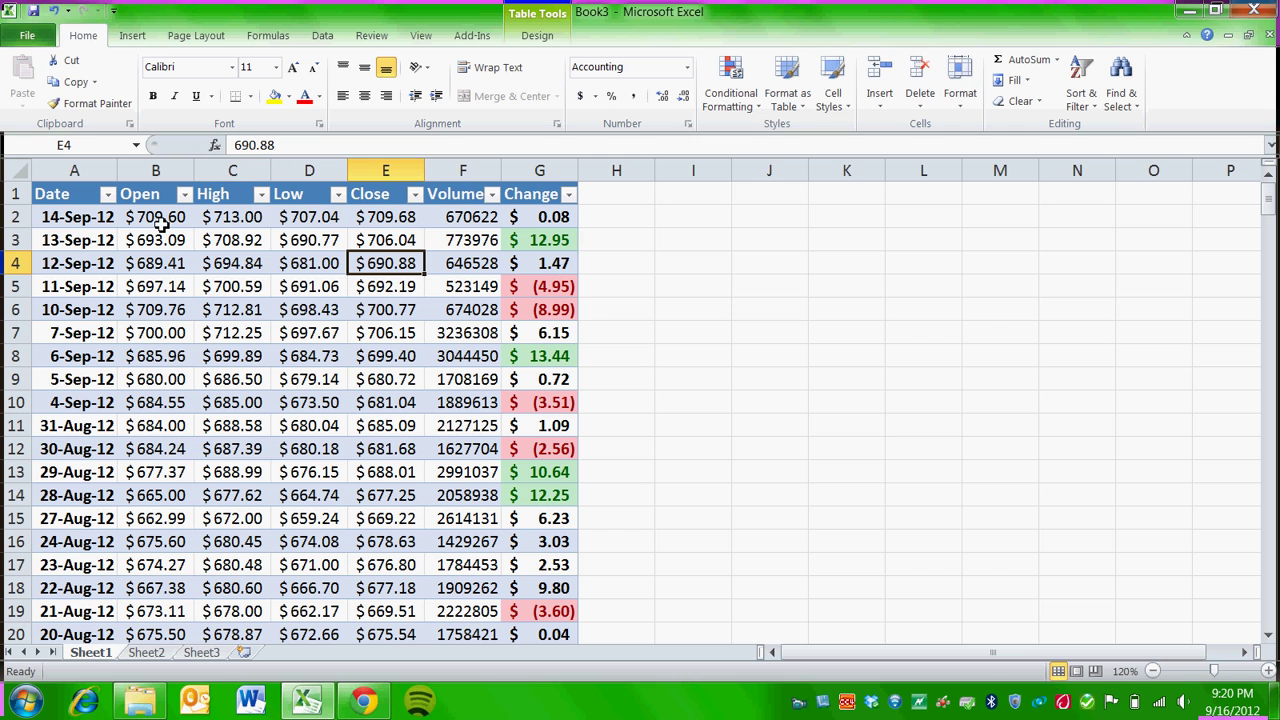
- Set row 1 ($1:$1) as the print title row to repeat at the top of every page
{"action": "left_click", "coordinate": [200, 38]}
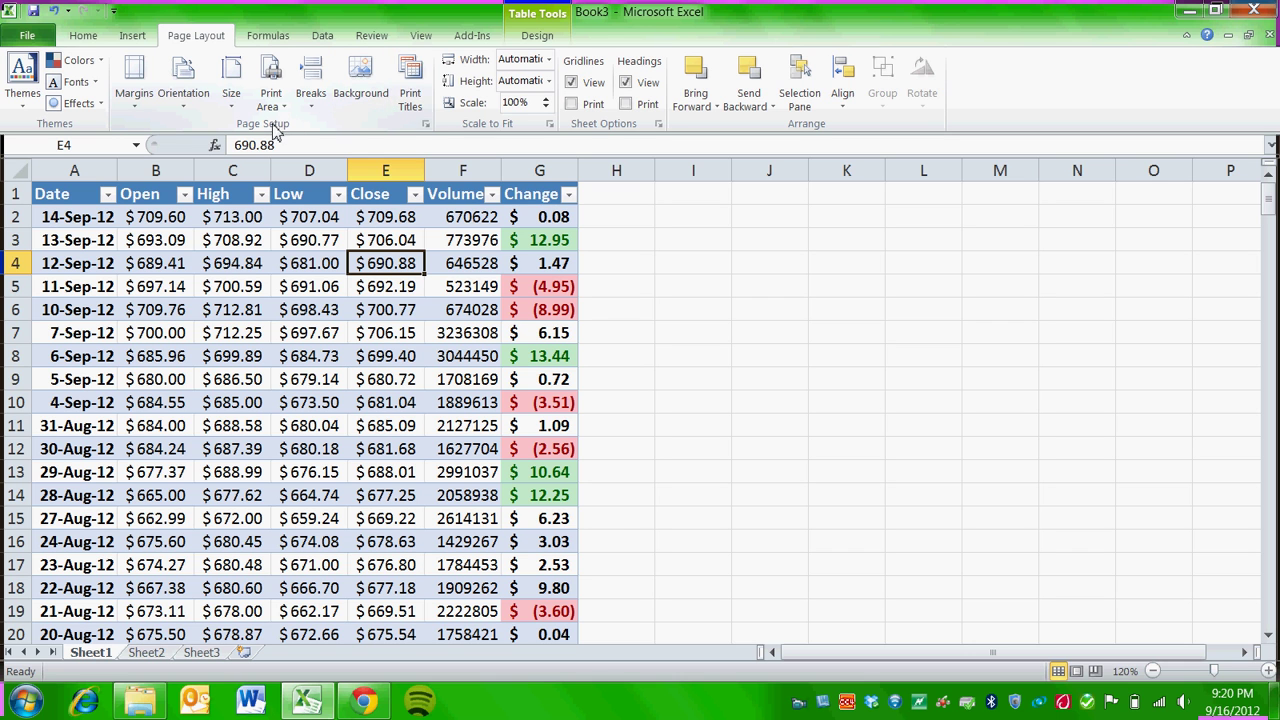
{"action": "left_click", "coordinate": [418, 98]}
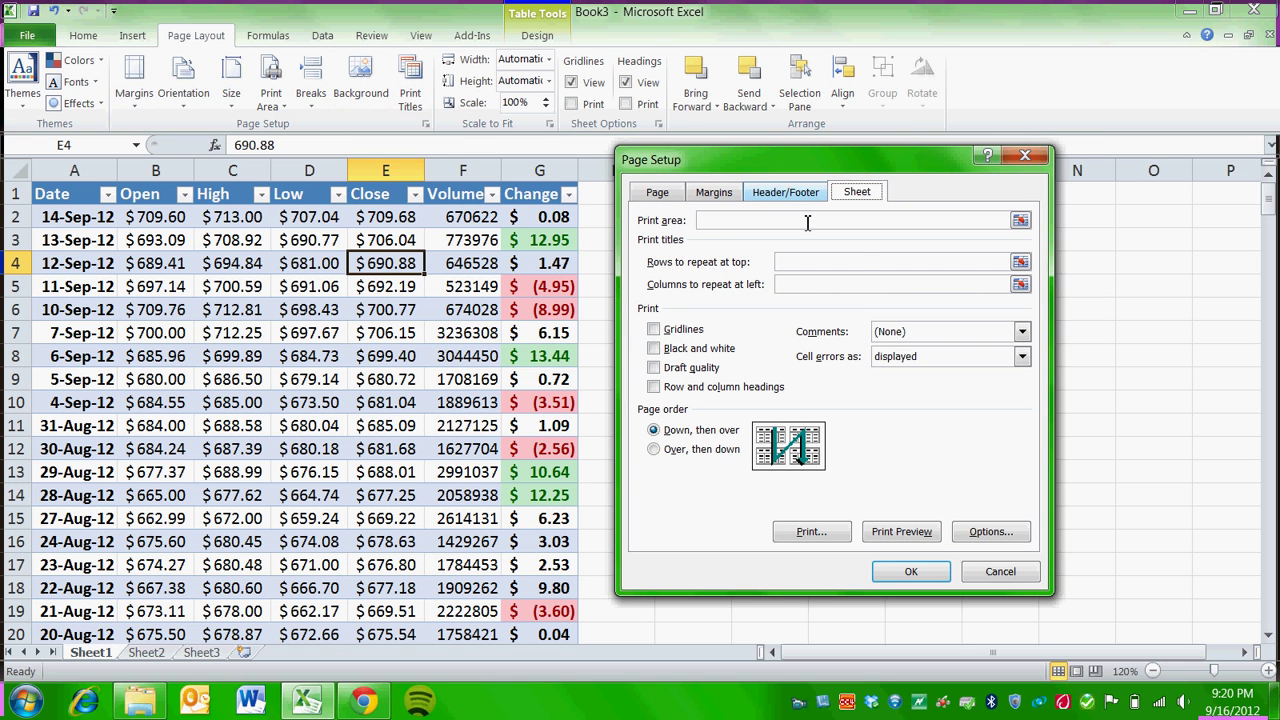
{"action": "left_click_drag", "start_coordinate": [917, 162], "coordinate": [896, 157]}
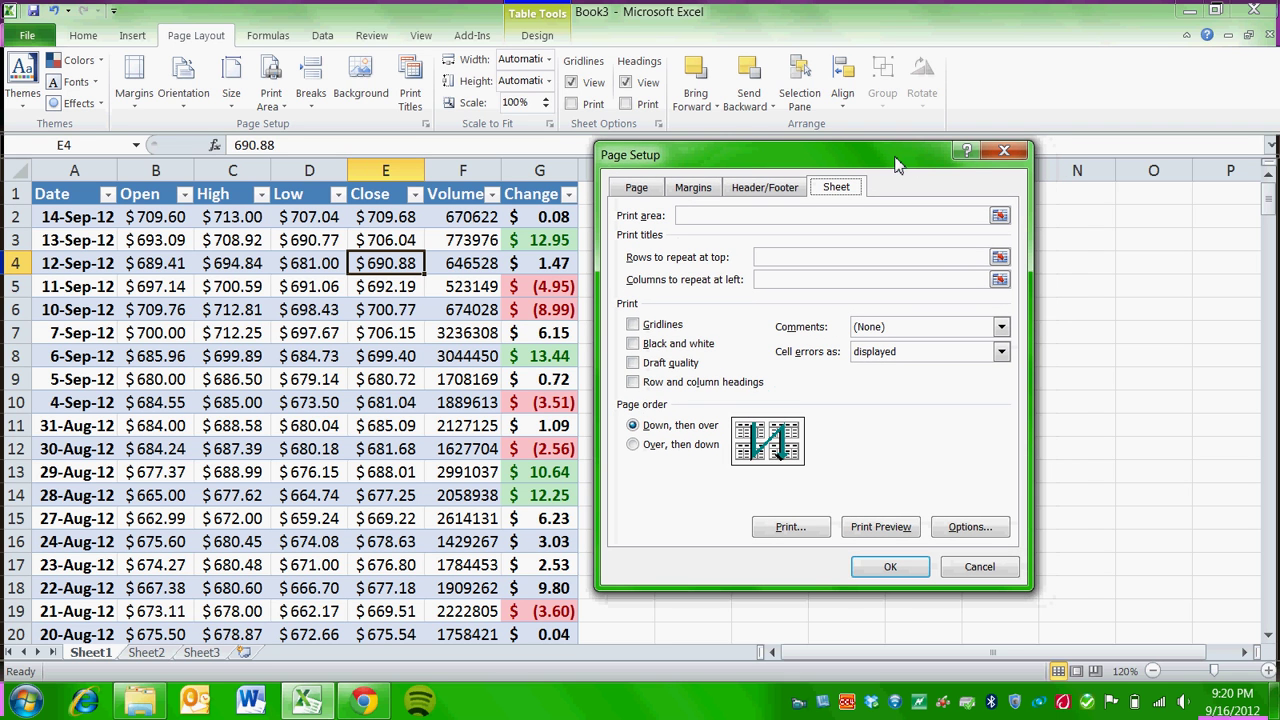
{"action": "left_click", "coordinate": [1000, 258]}
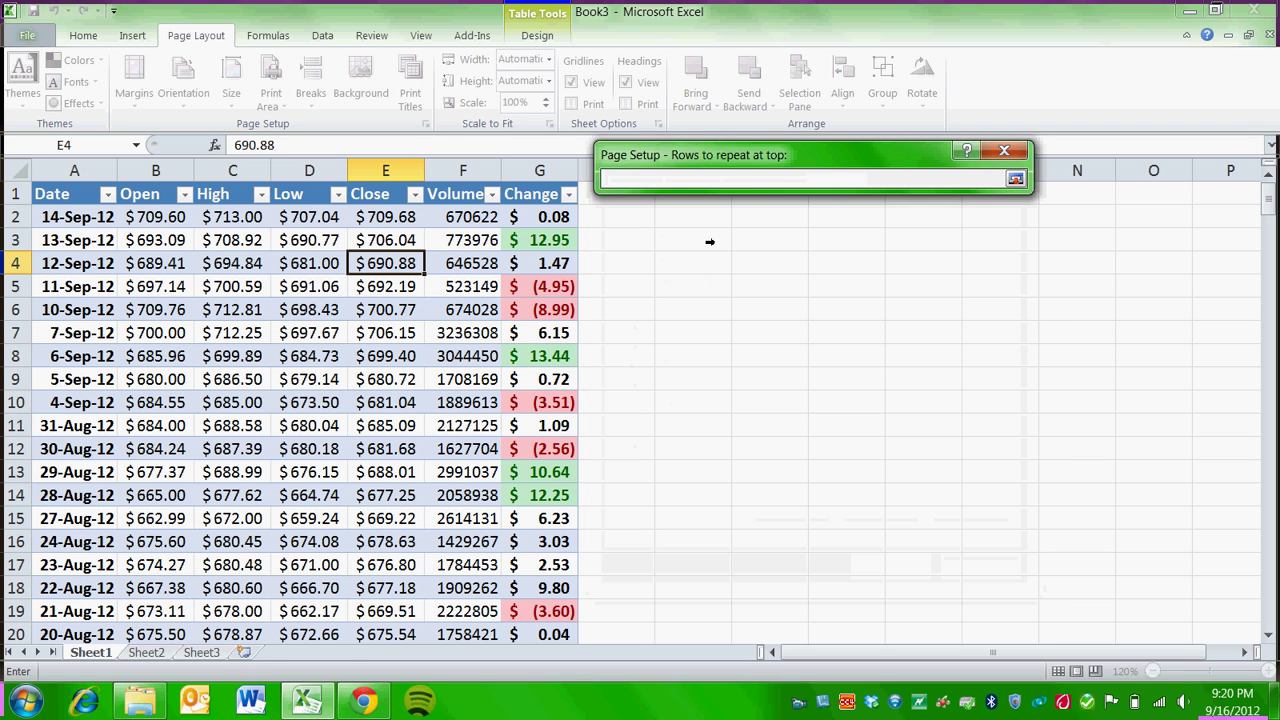
{"action": "left_click", "coordinate": [18, 196]}
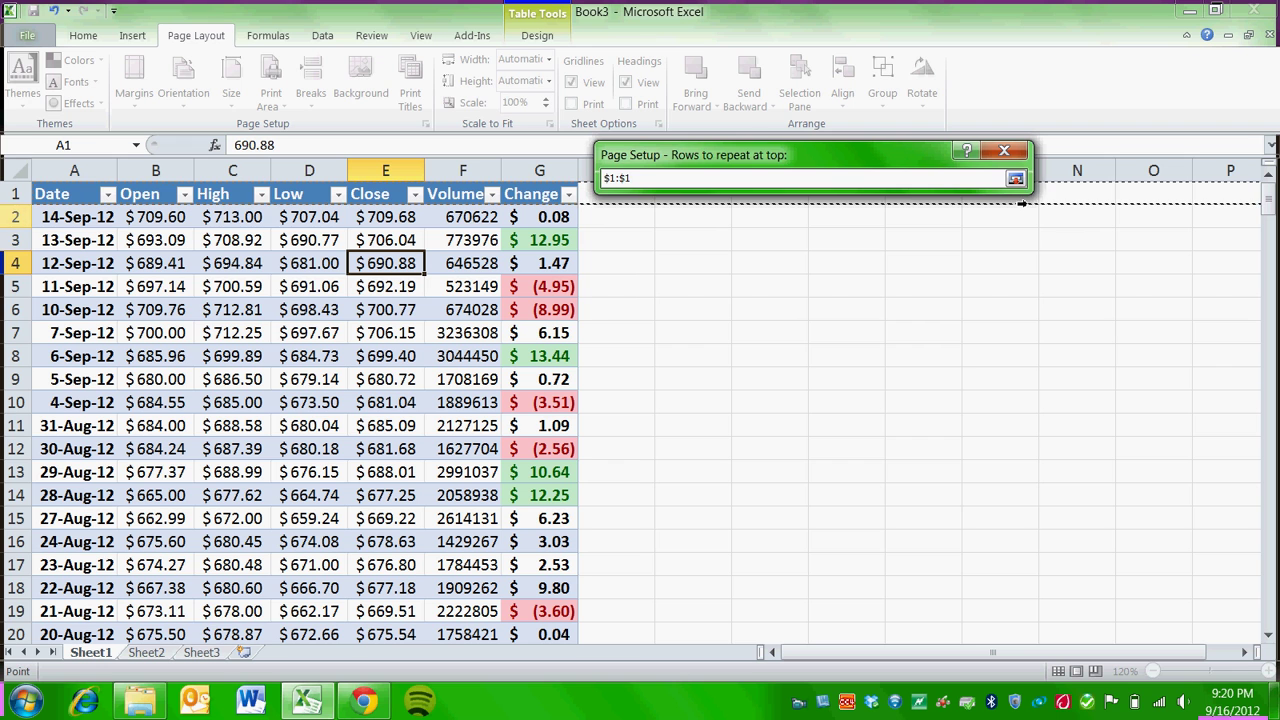
{"action": "left_click", "coordinate": [1016, 178]}
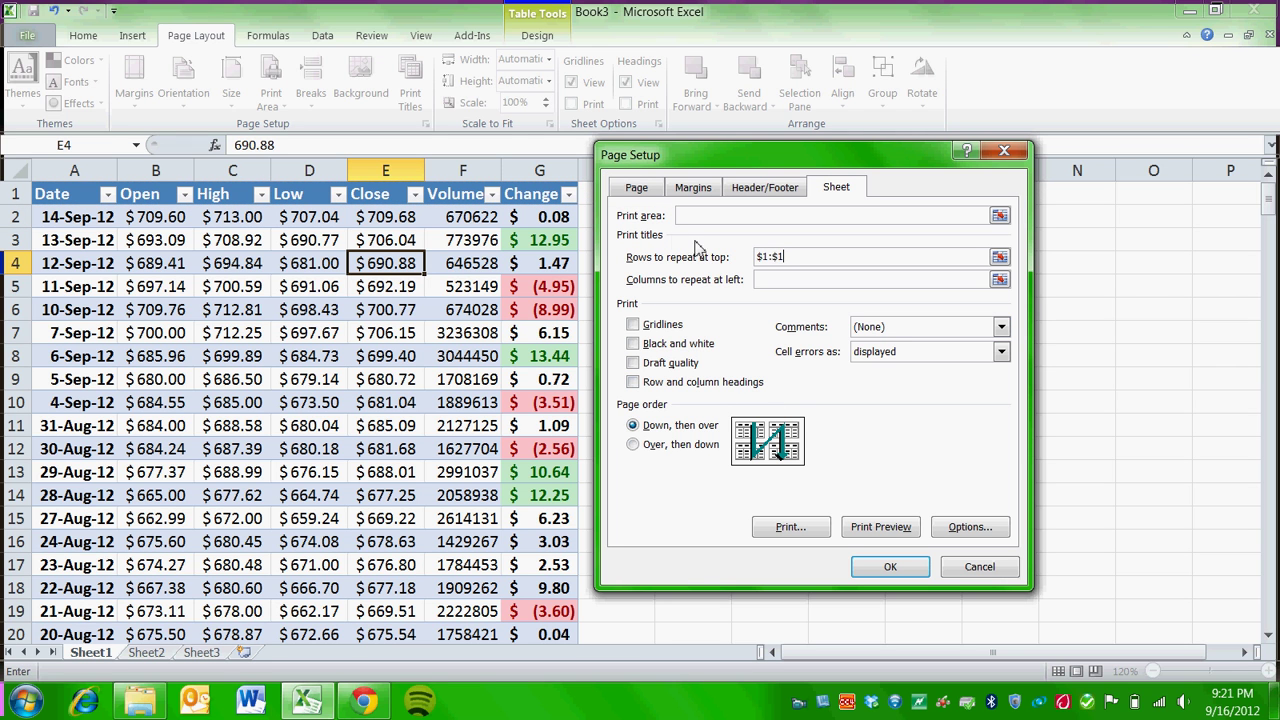
- Set the page margins options to center the printout horizontally on the page
{"action": "left_click", "coordinate": [633, 188]}
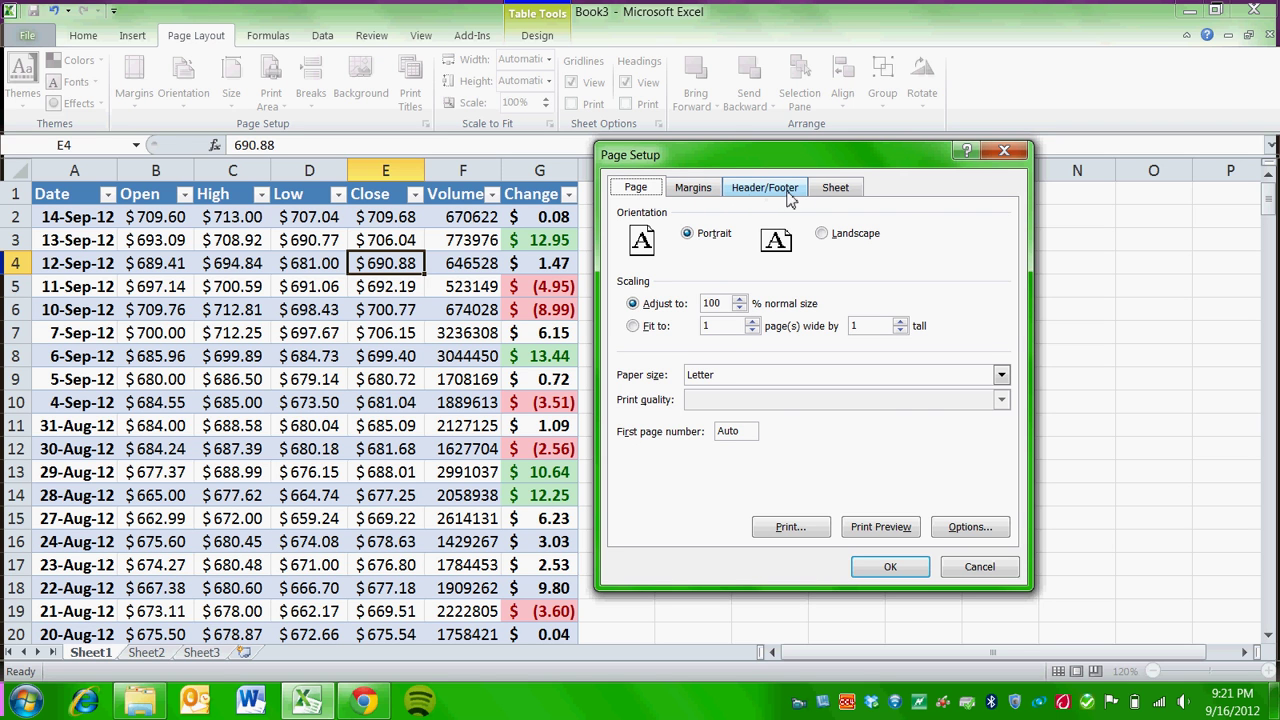
{"action": "left_click", "coordinate": [704, 192]}
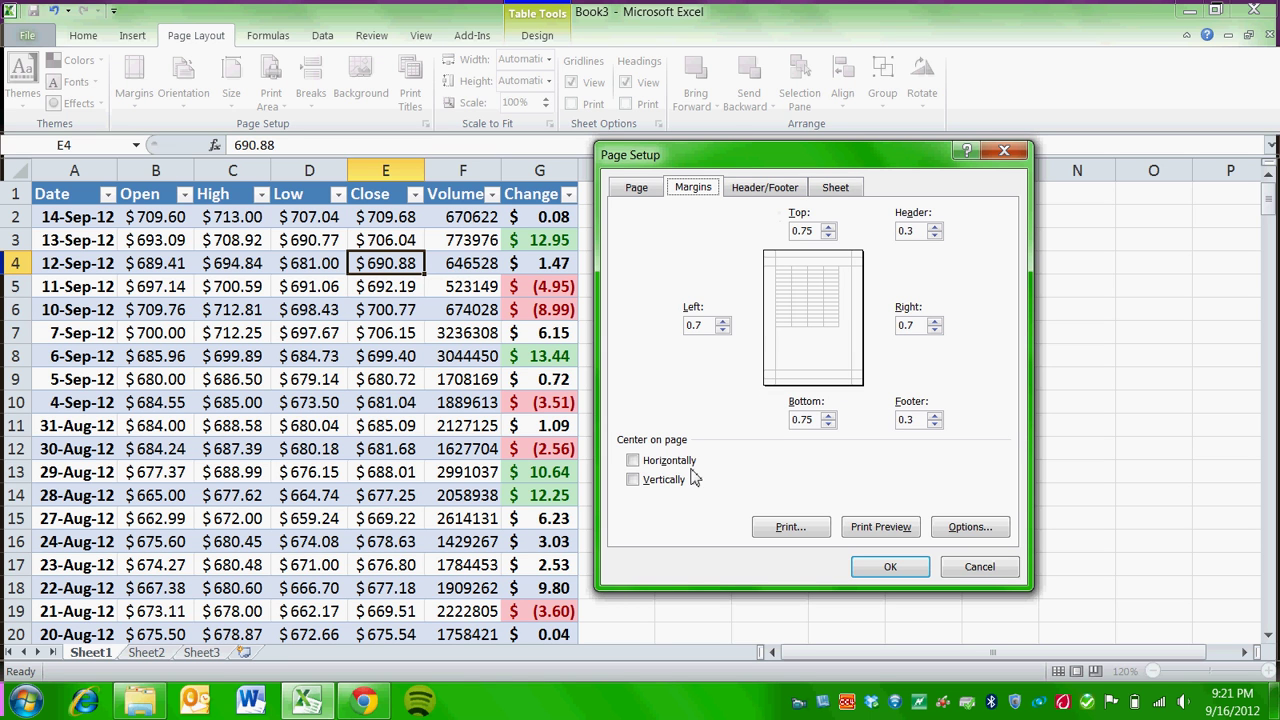
{"action": "left_click", "coordinate": [633, 463]}
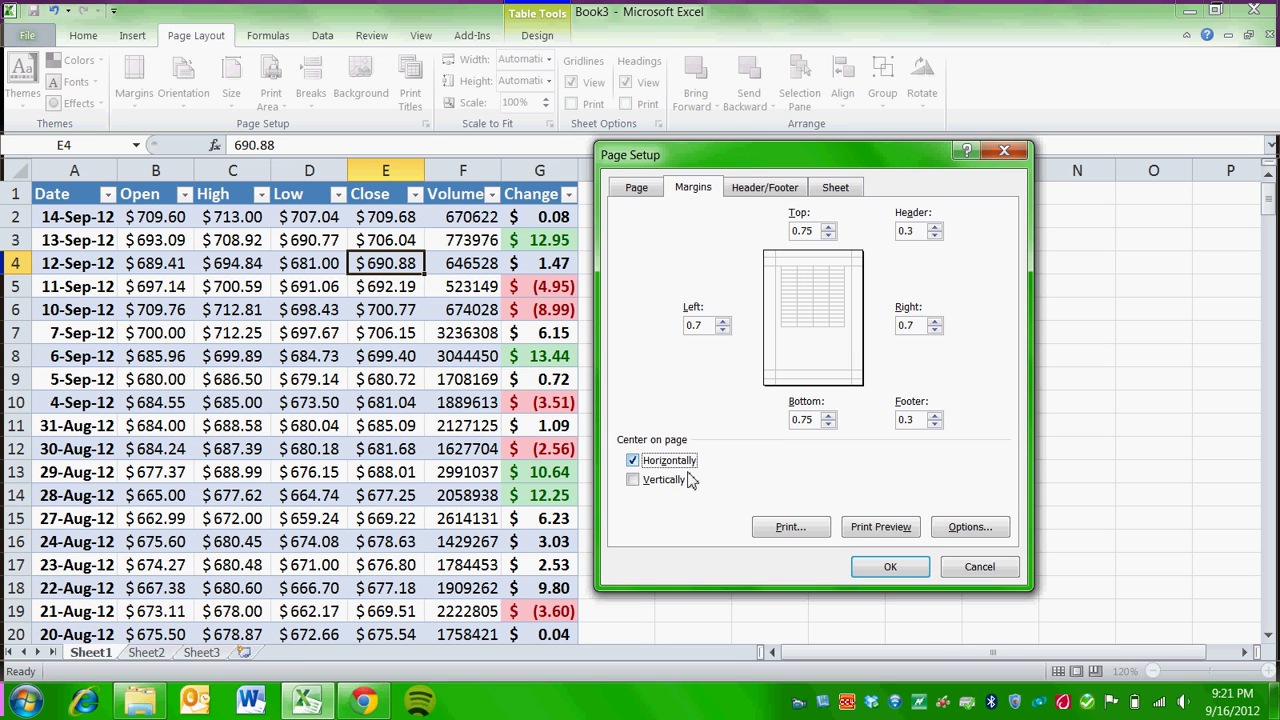
- Apply the horizontal page centering and check the repeated header row in the print preview through page 4 before returning to the sheet
{"action": "left_click", "coordinate": [893, 571]}
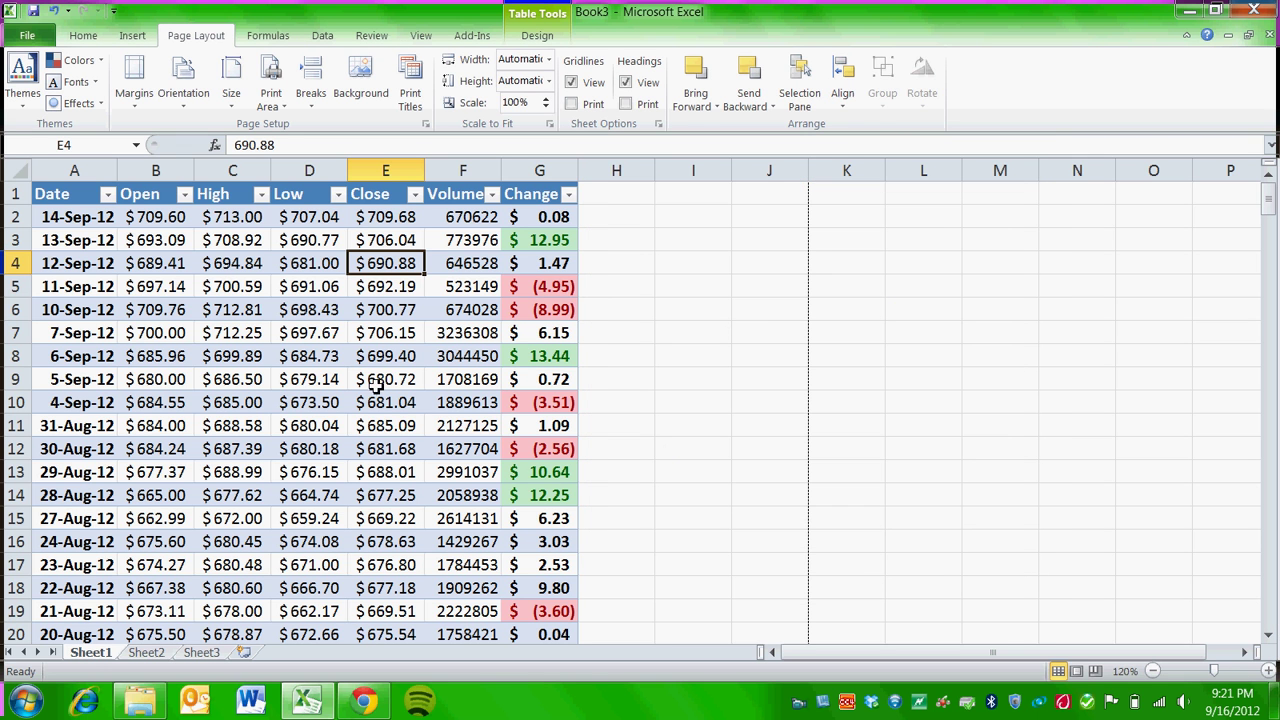
{"action": "left_click", "coordinate": [27, 38]}
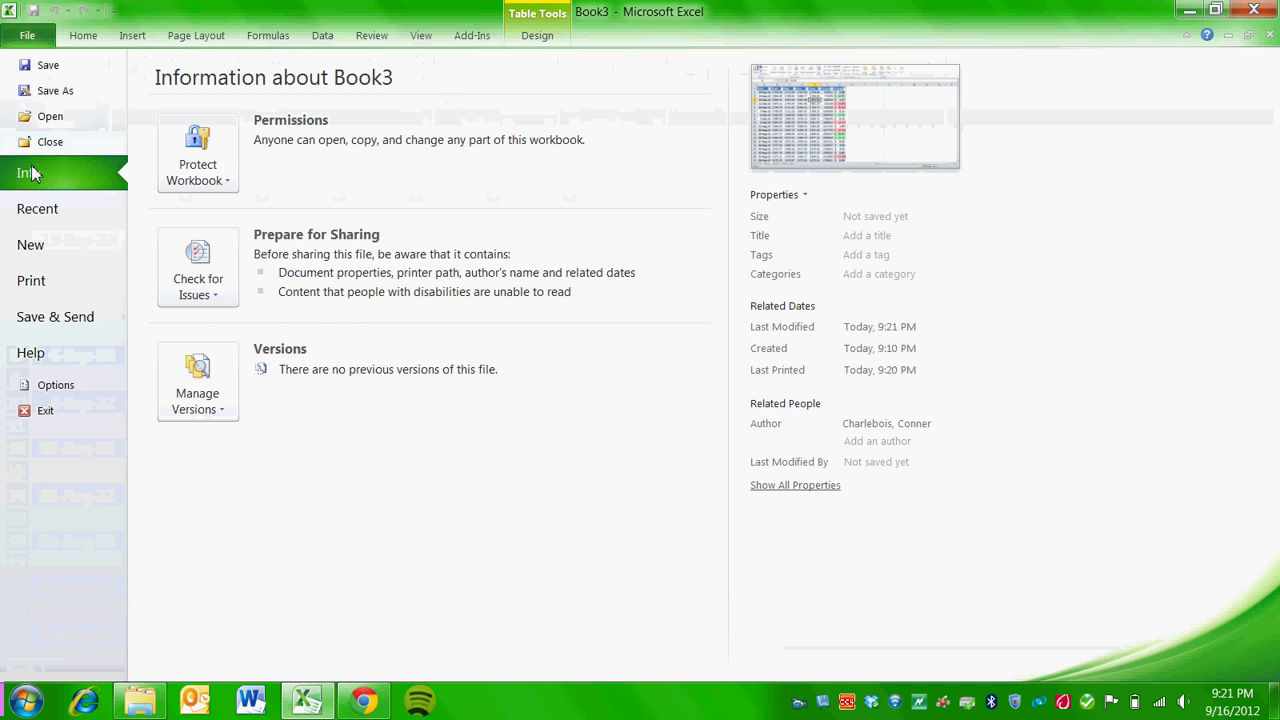
{"action": "left_click", "coordinate": [31, 282]}
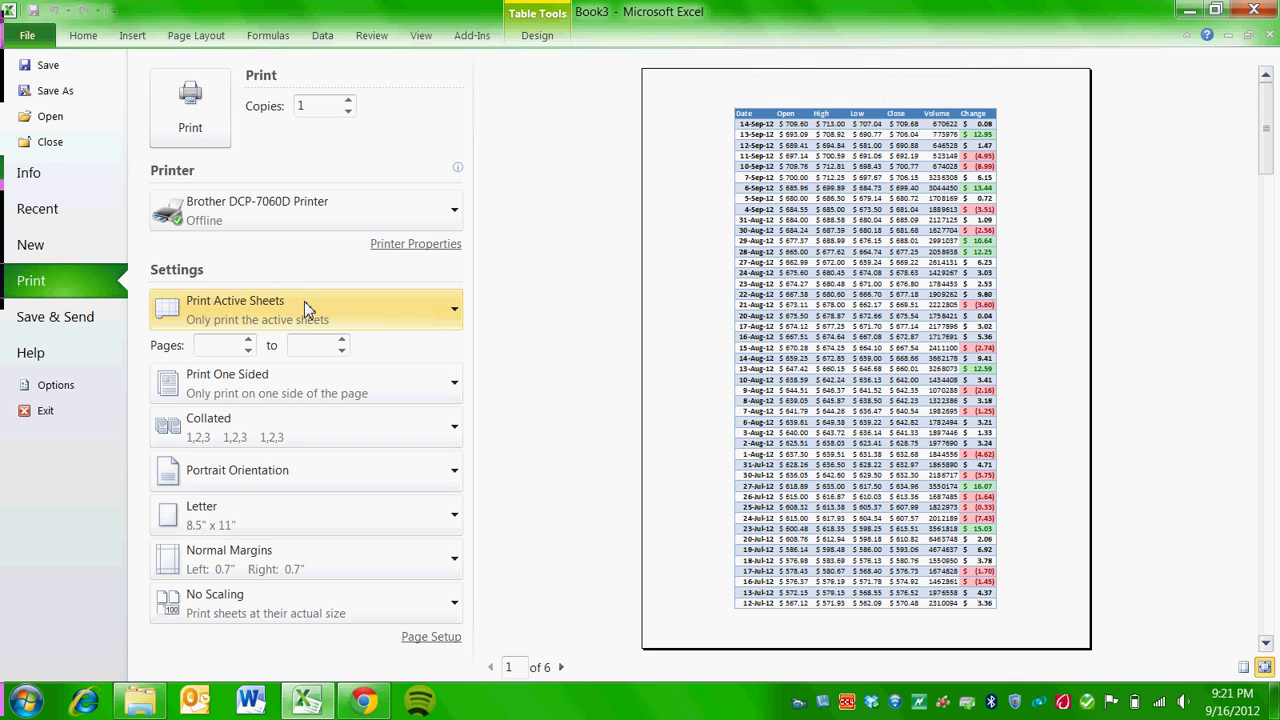
{"action": "left_click", "coordinate": [562, 667]}
{"action": "left_click", "coordinate": [562, 667]}
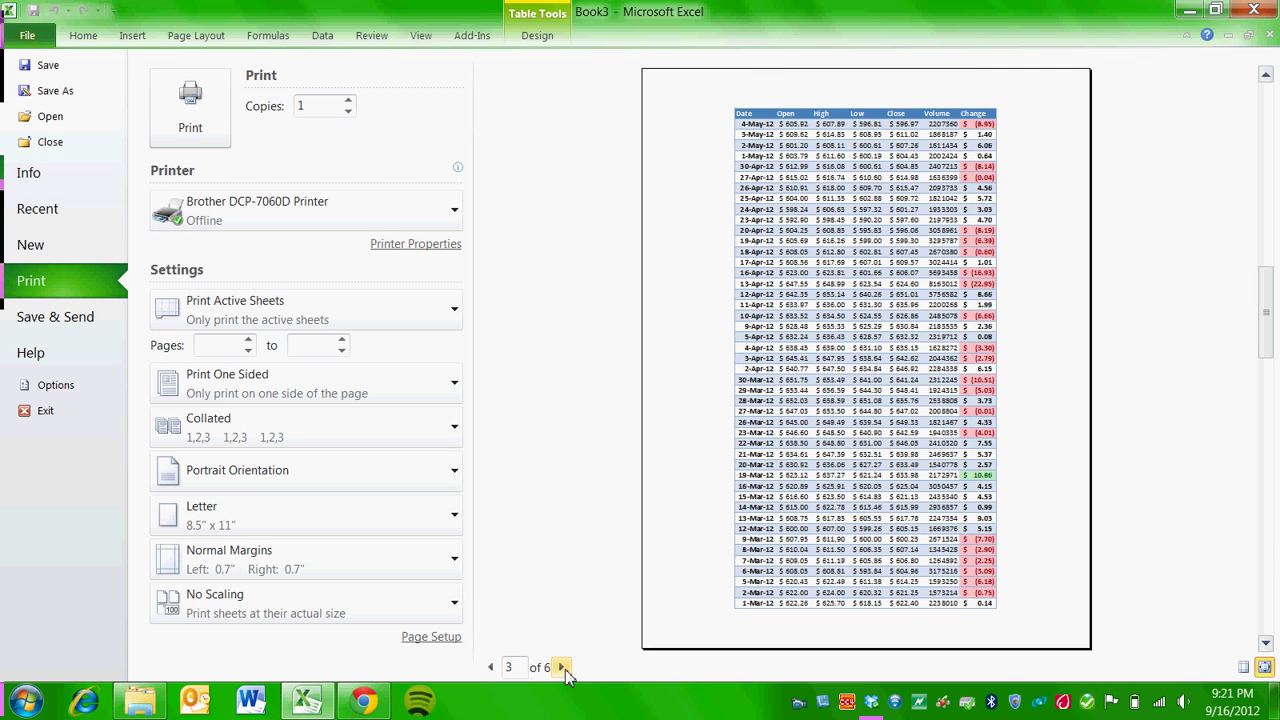
{"action": "left_click", "coordinate": [562, 667]}
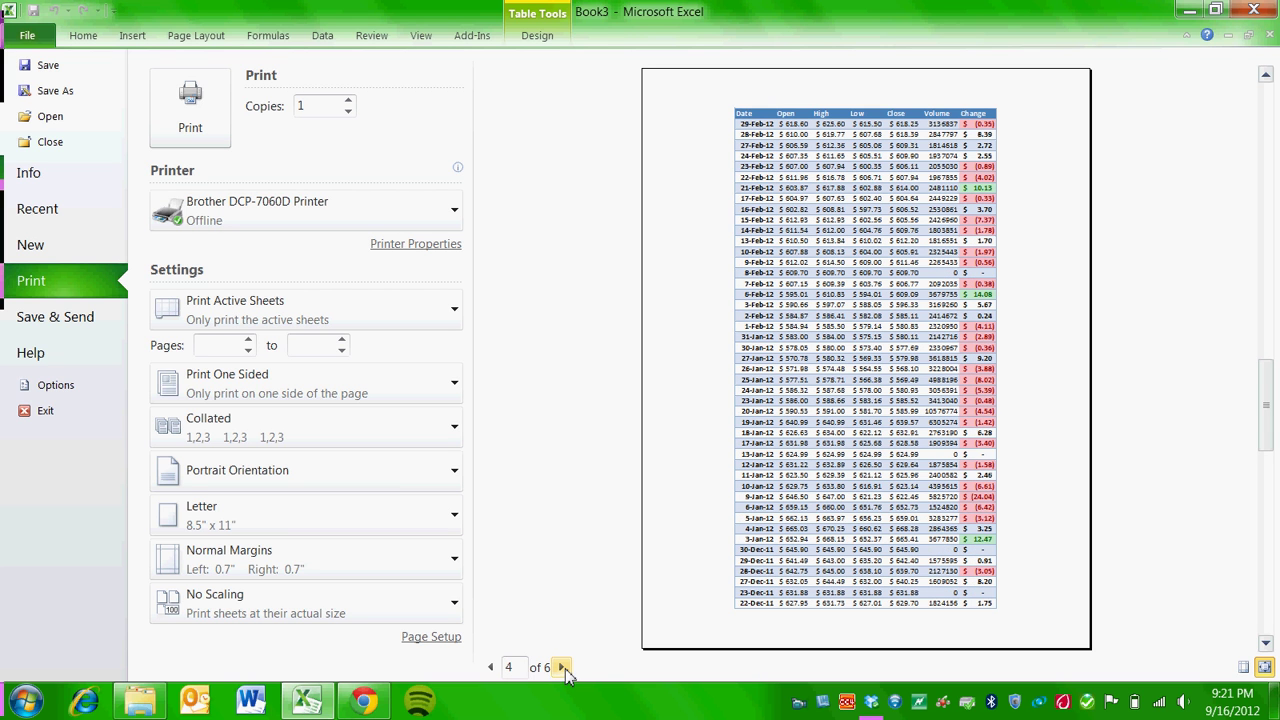
{"action": "left_click", "coordinate": [491, 667]}
{"action": "left_click", "coordinate": [491, 667]}
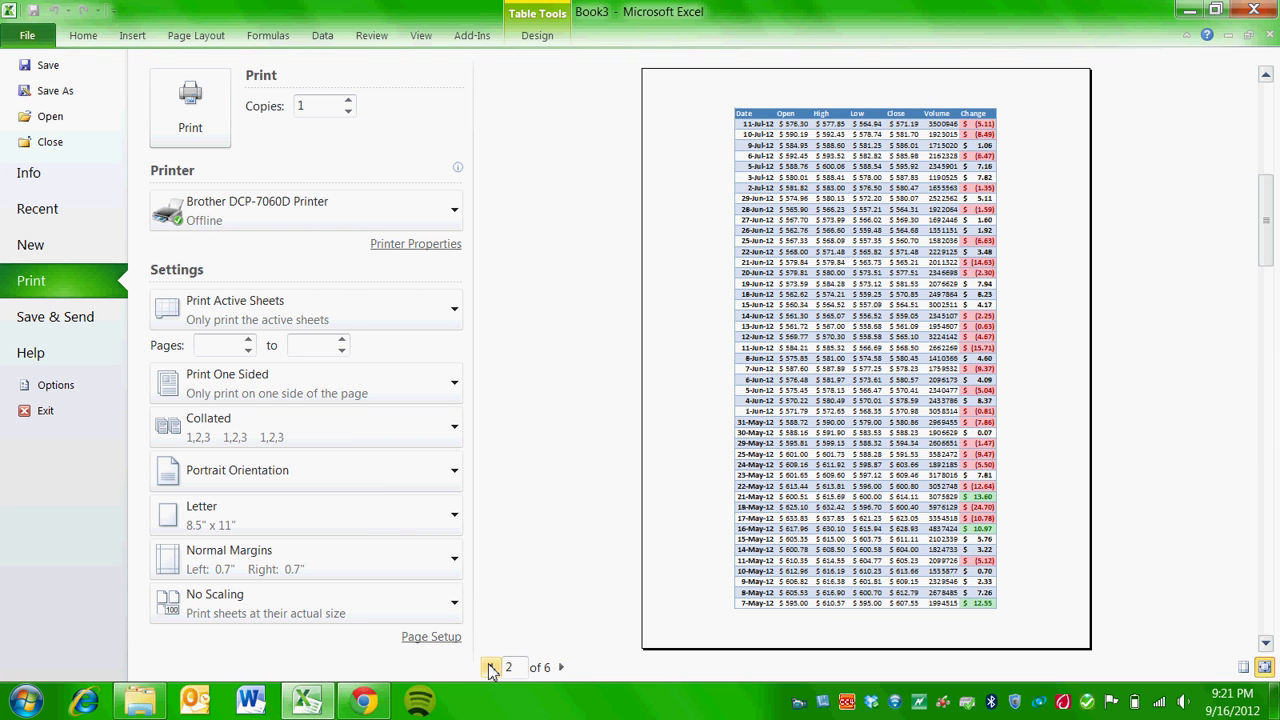
{"action": "left_click", "coordinate": [491, 667]}
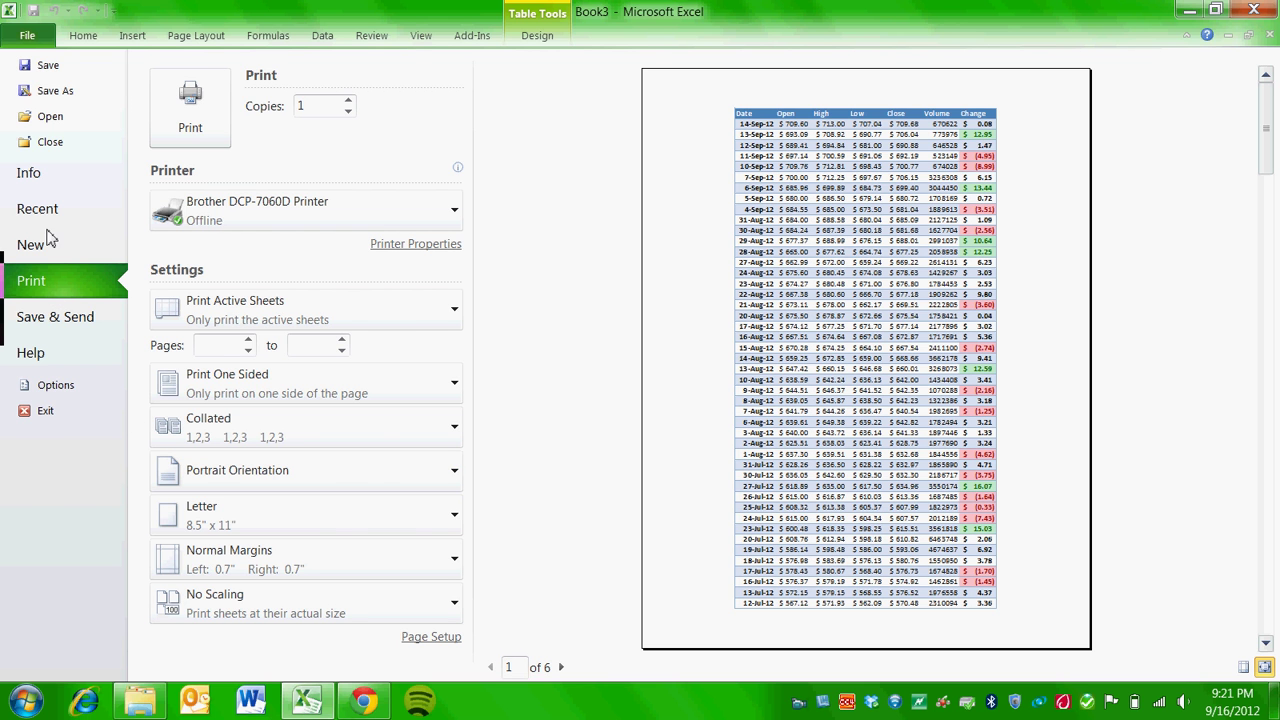
{"action": "left_click", "coordinate": [32, 38]}
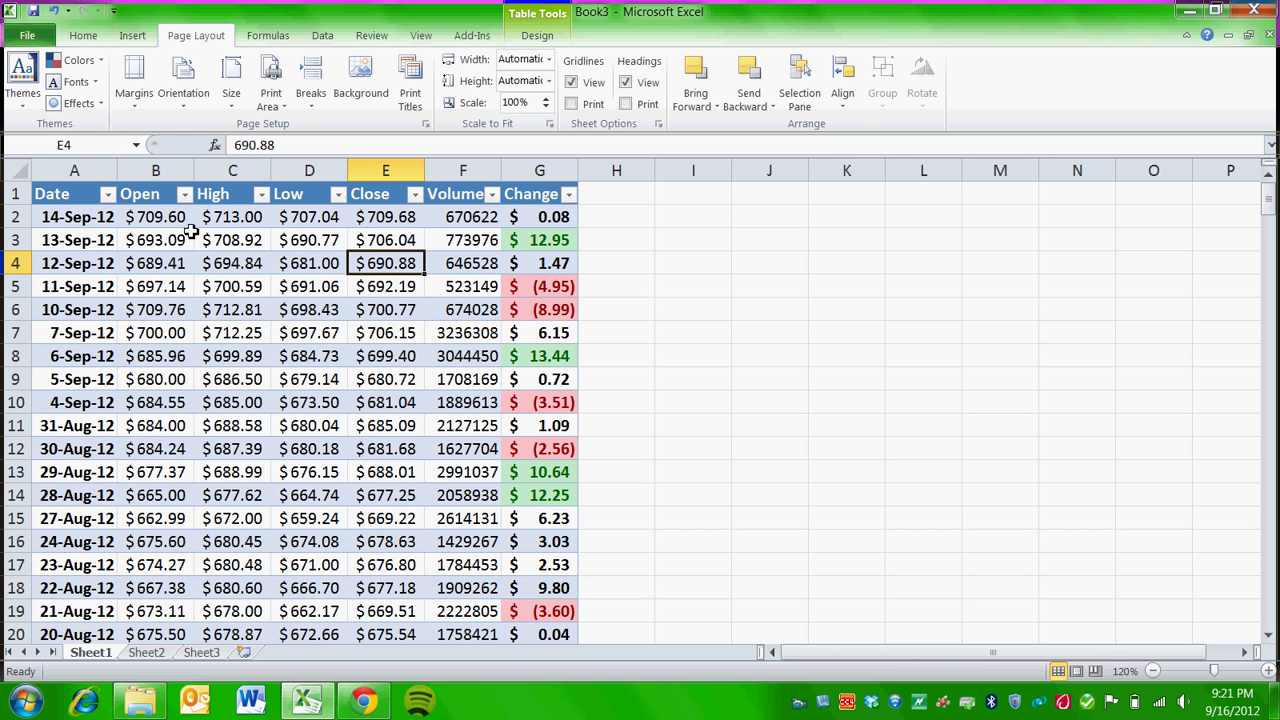
- Select cell A1, review the first page in the print preview again, and return to the sheet
{"action": "left_click", "coordinate": [610, 352]}
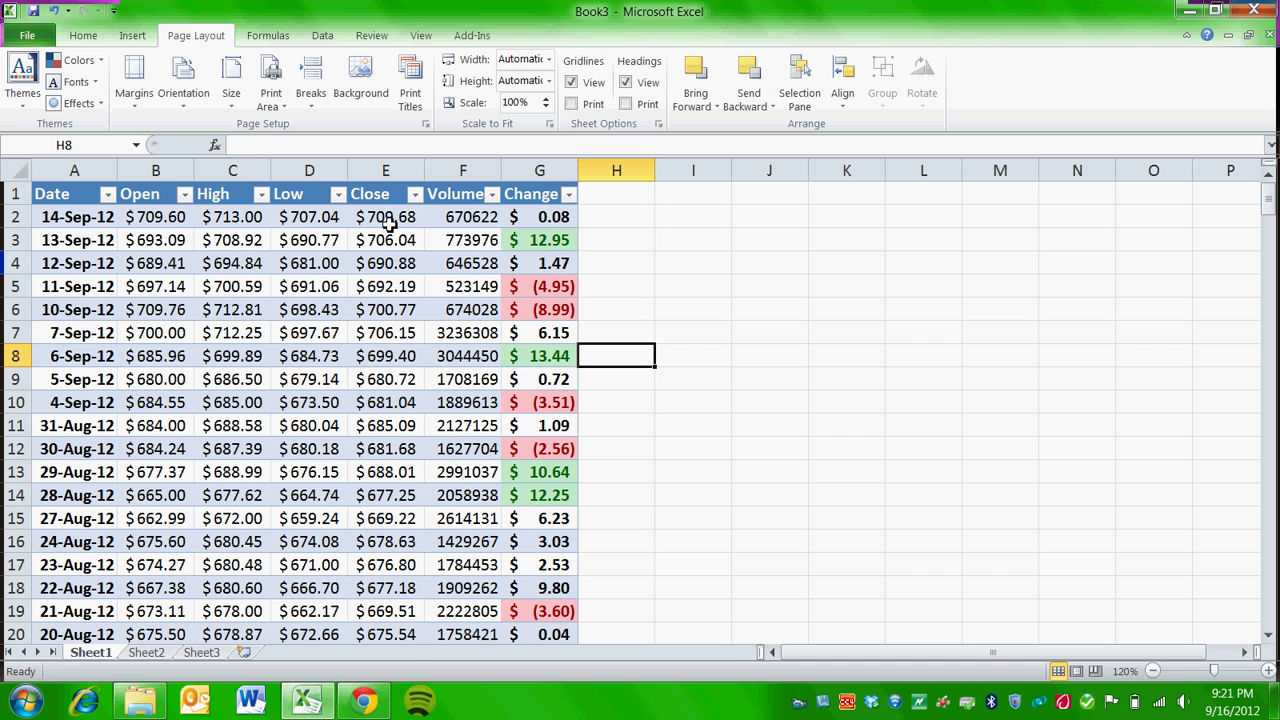
{"action": "left_click", "coordinate": [70, 197]}
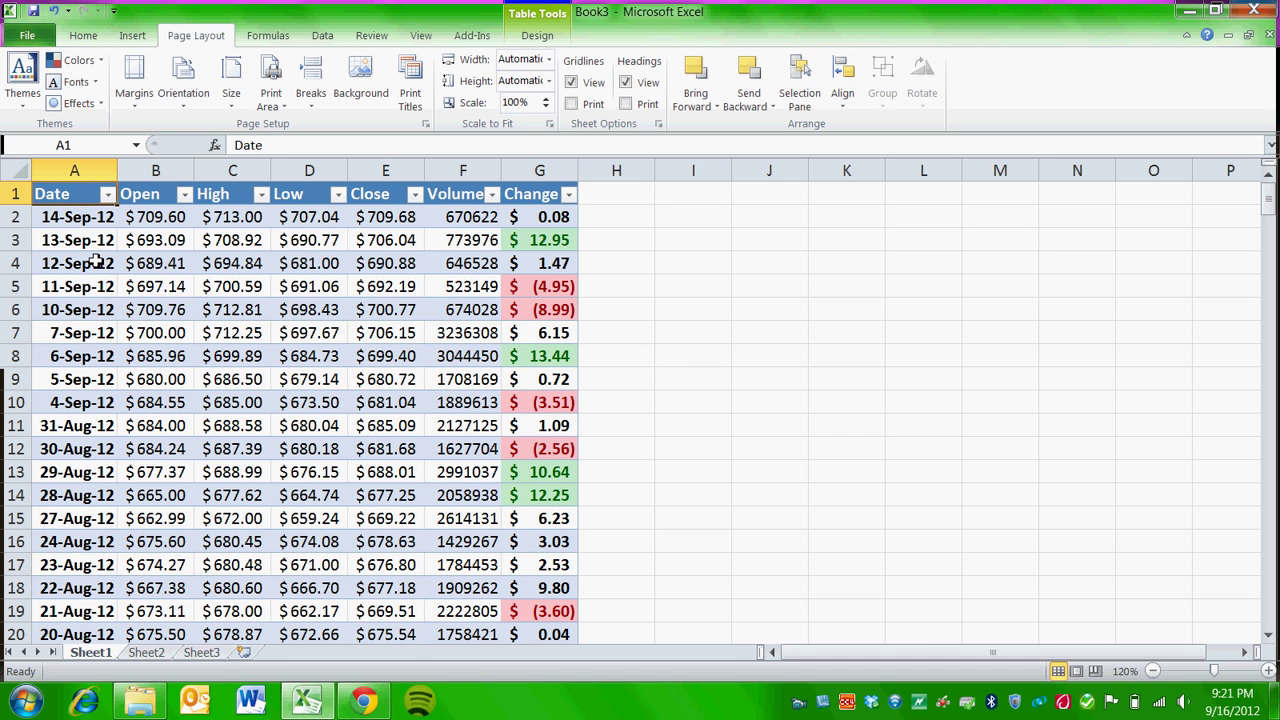
{"action": "left_click", "coordinate": [25, 38]}
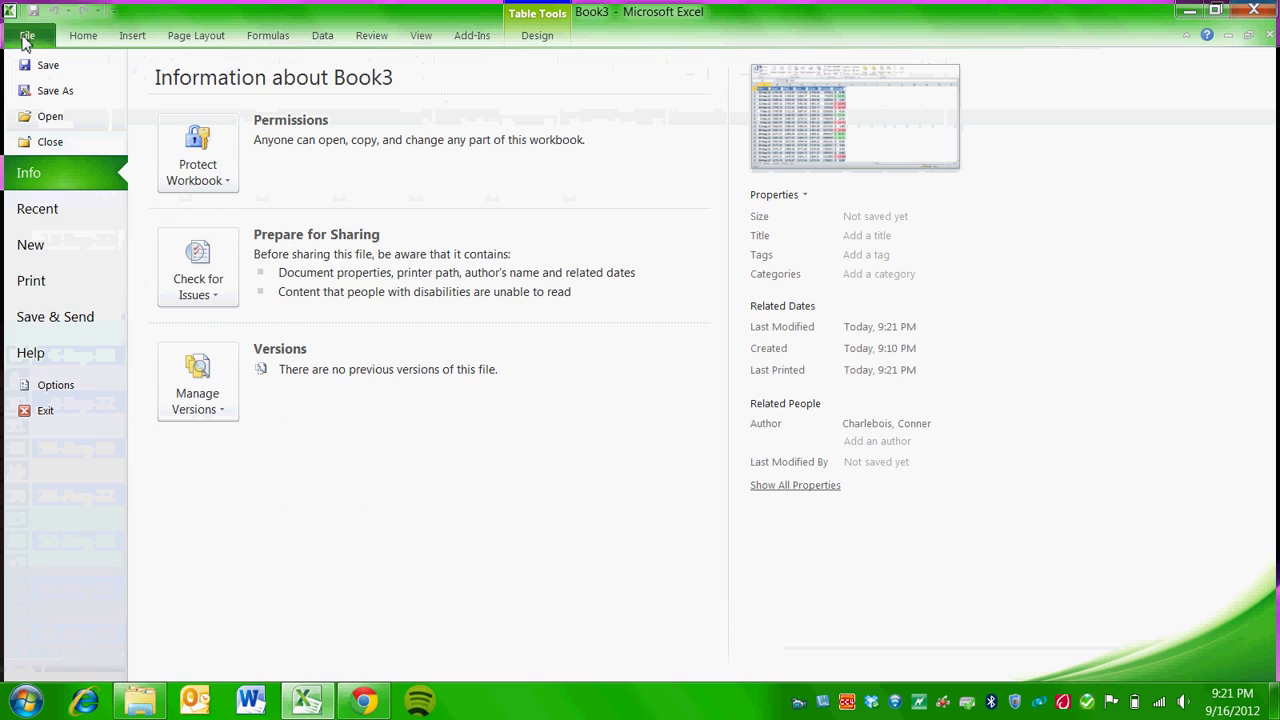
{"action": "left_click", "coordinate": [45, 281]}
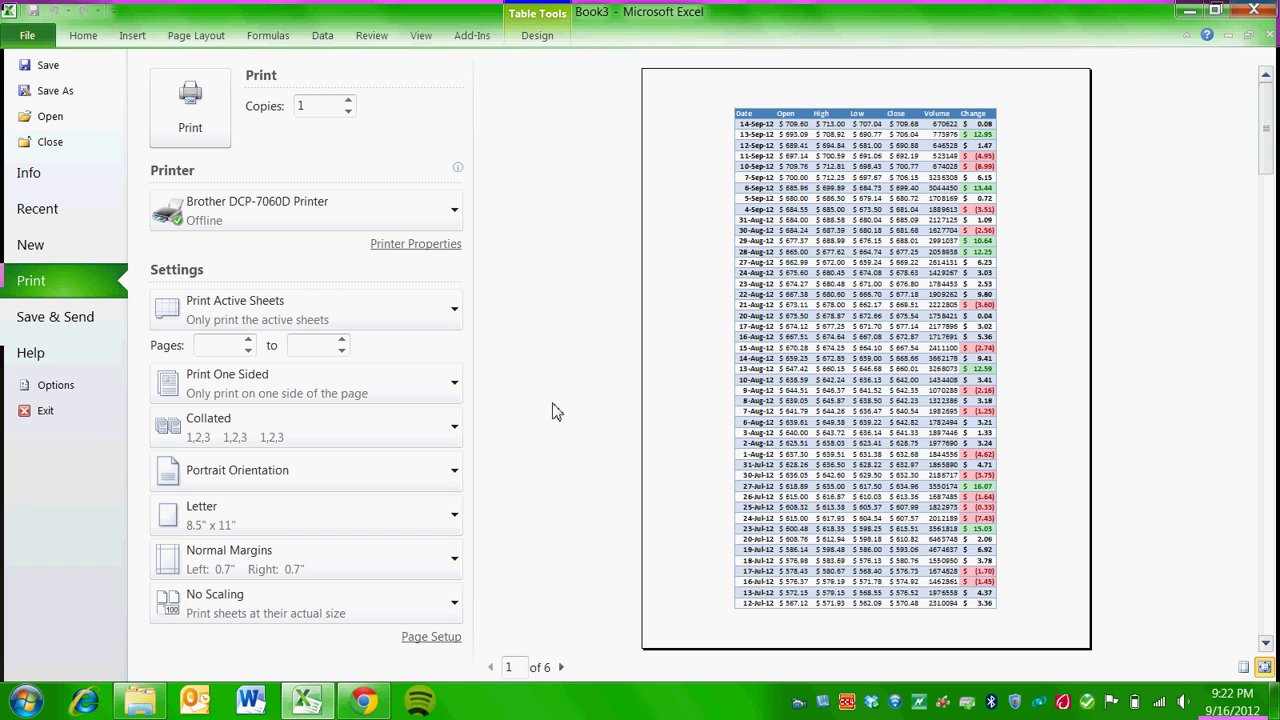
{"action": "left_click", "coordinate": [30, 40]}
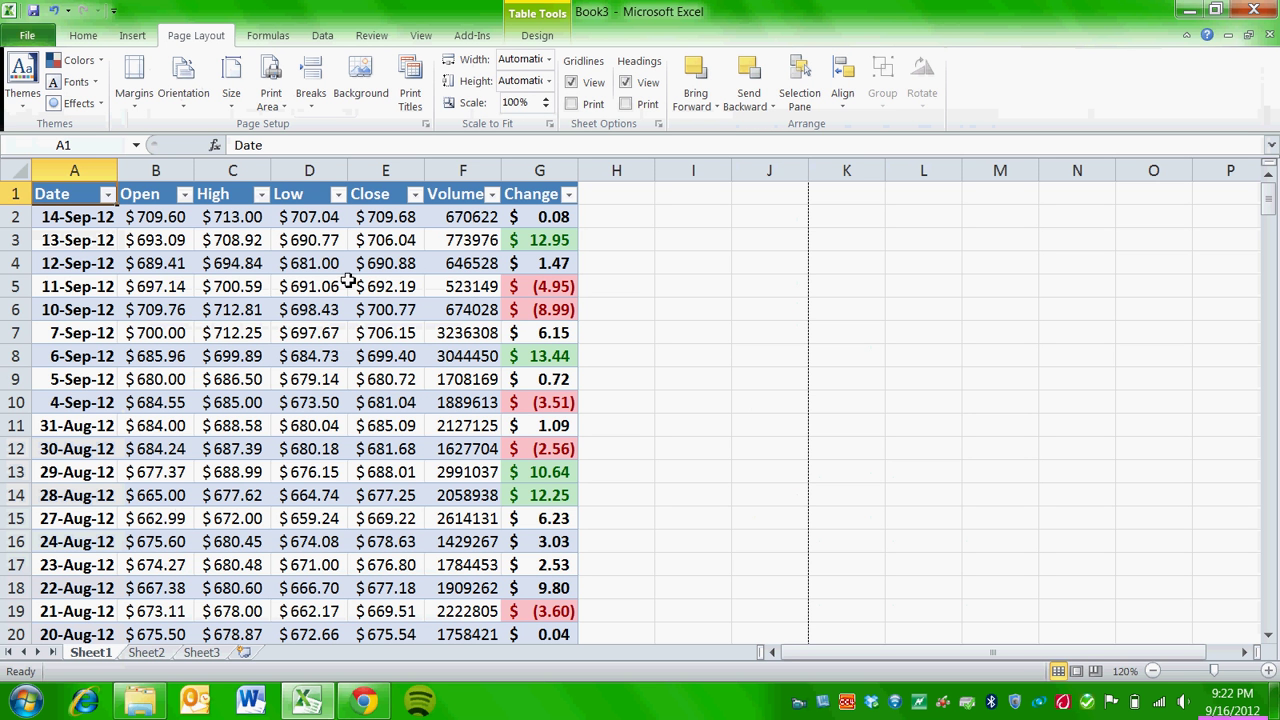
{"action": "left_click", "coordinate": [628, 303]}
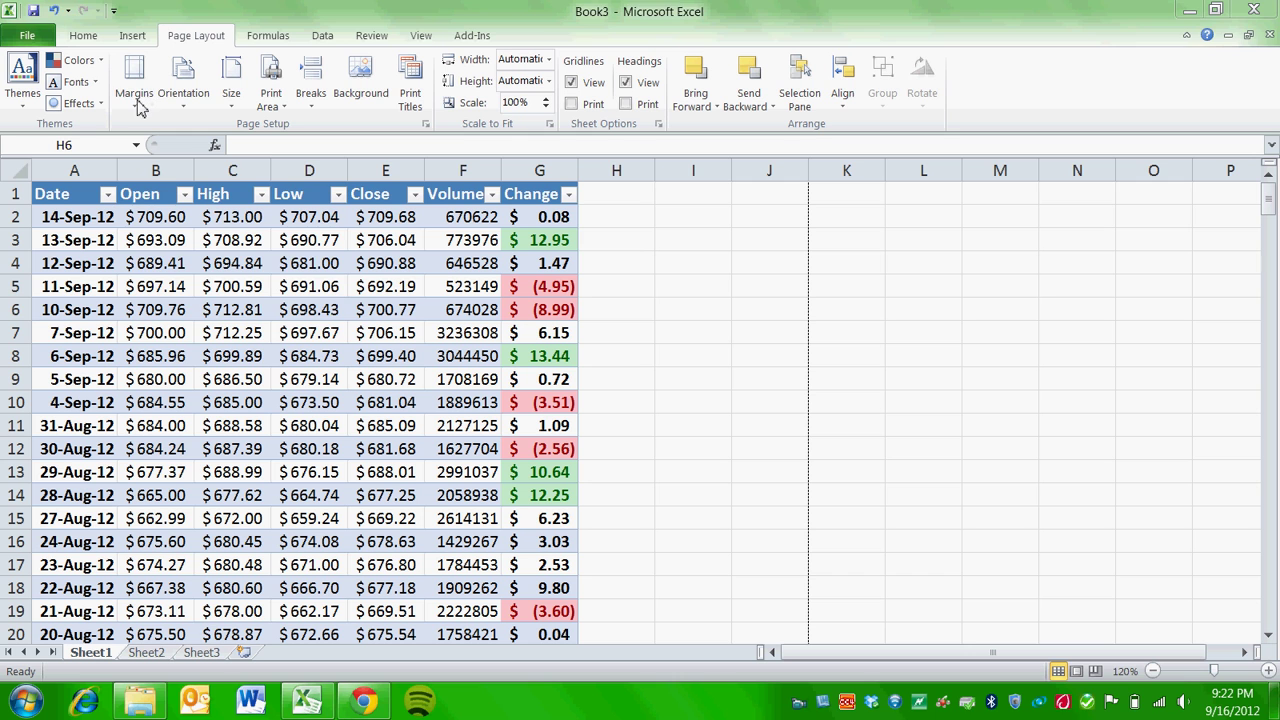
{"action": "left_click", "coordinate": [137, 95]}
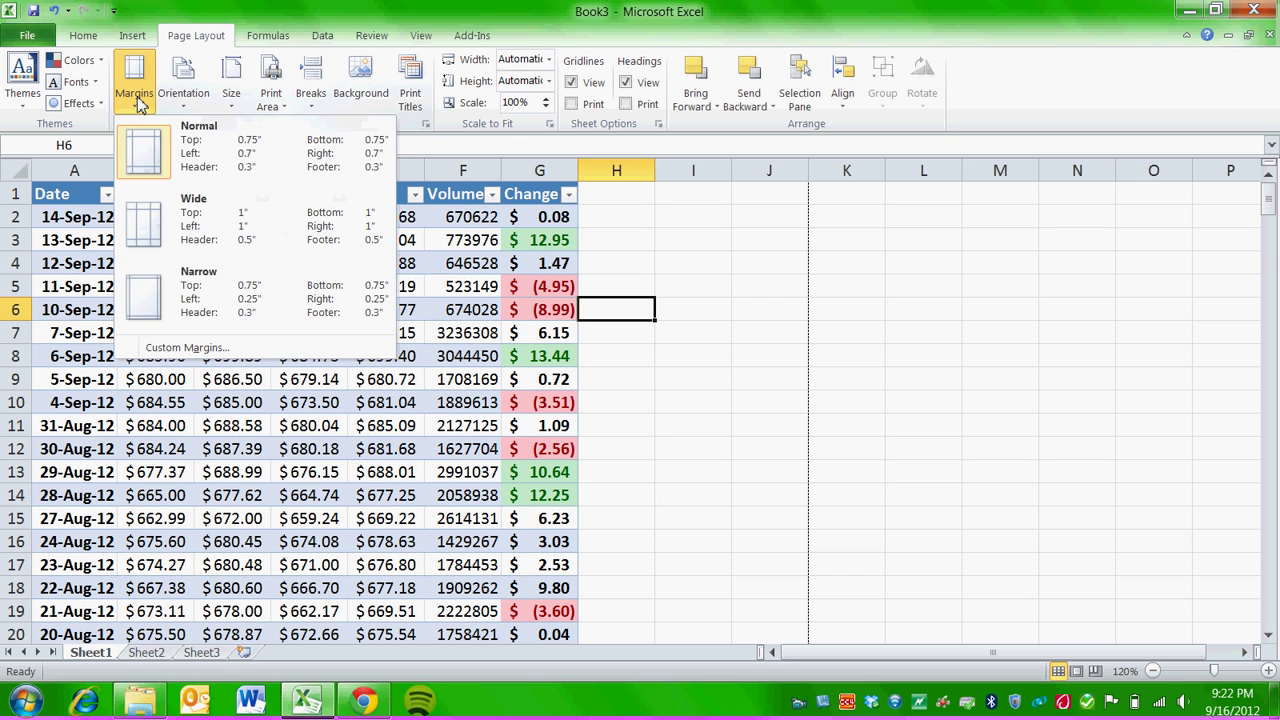
{"action": "left_click", "coordinate": [137, 95]}
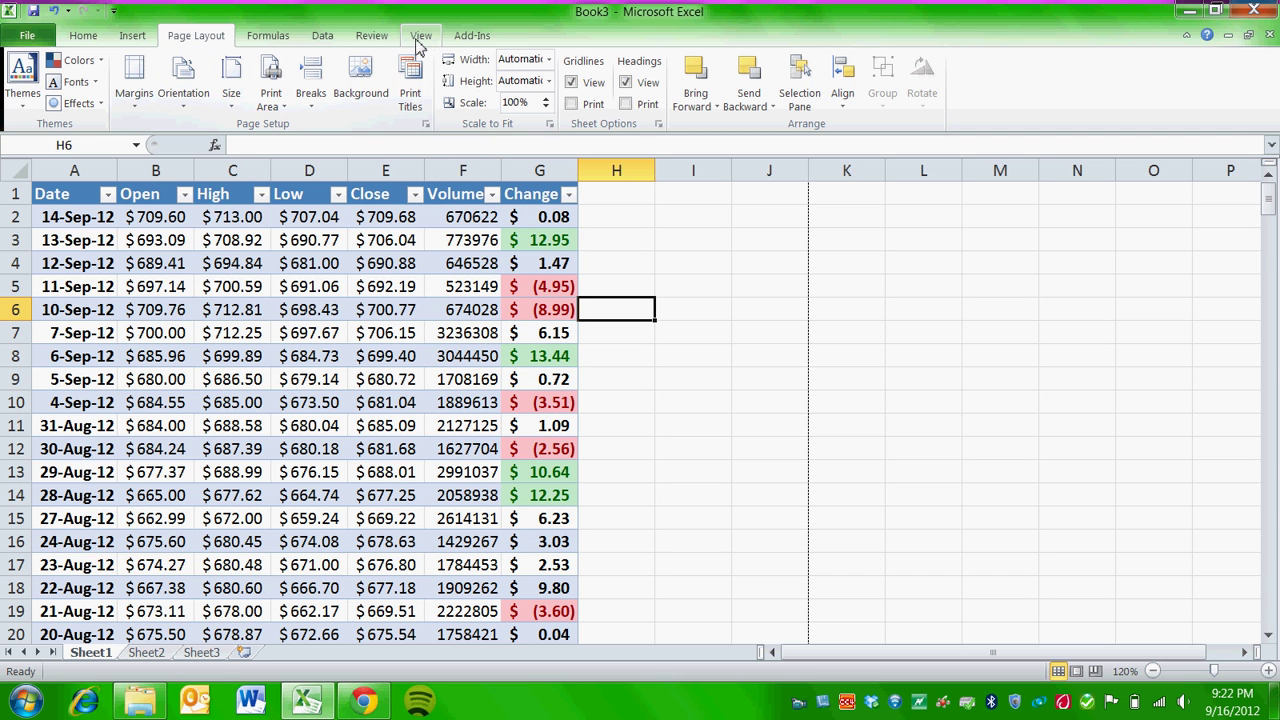
- Add a page-number footer in the "Page 1 of ?" format to the printout through the page setup
{"action": "left_click", "coordinate": [410, 82]}
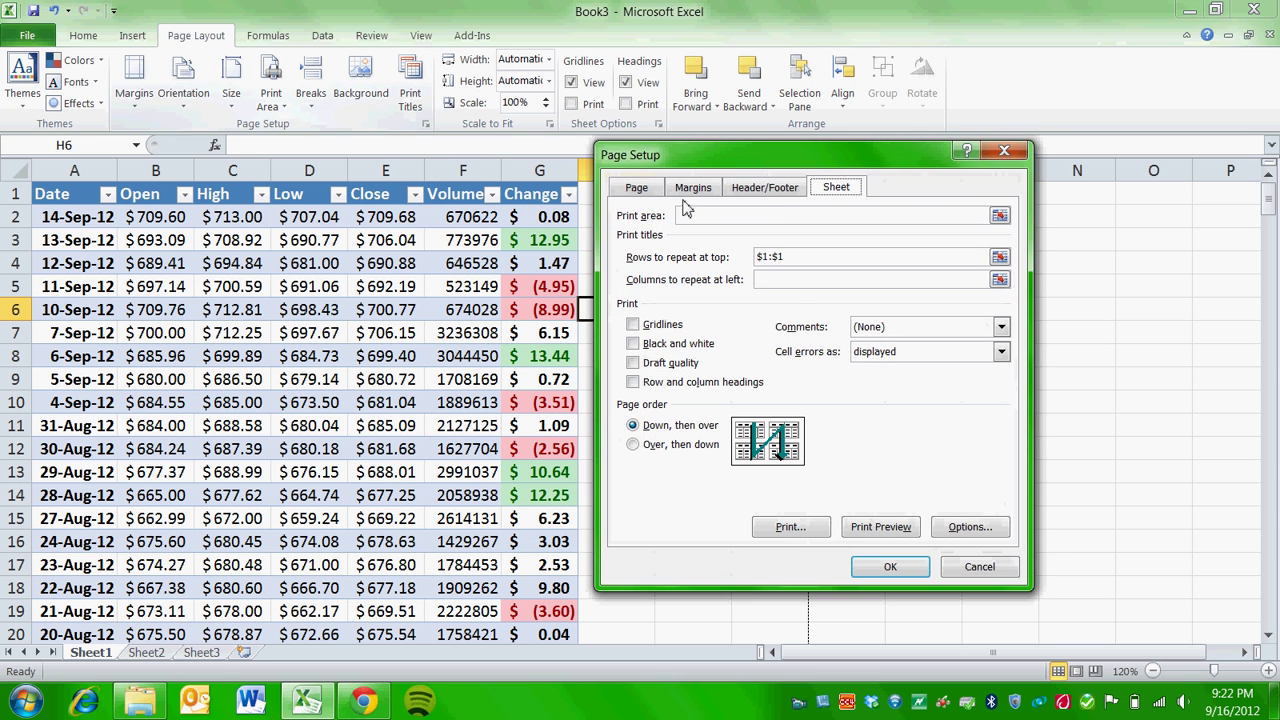
{"action": "left_click", "coordinate": [767, 192]}
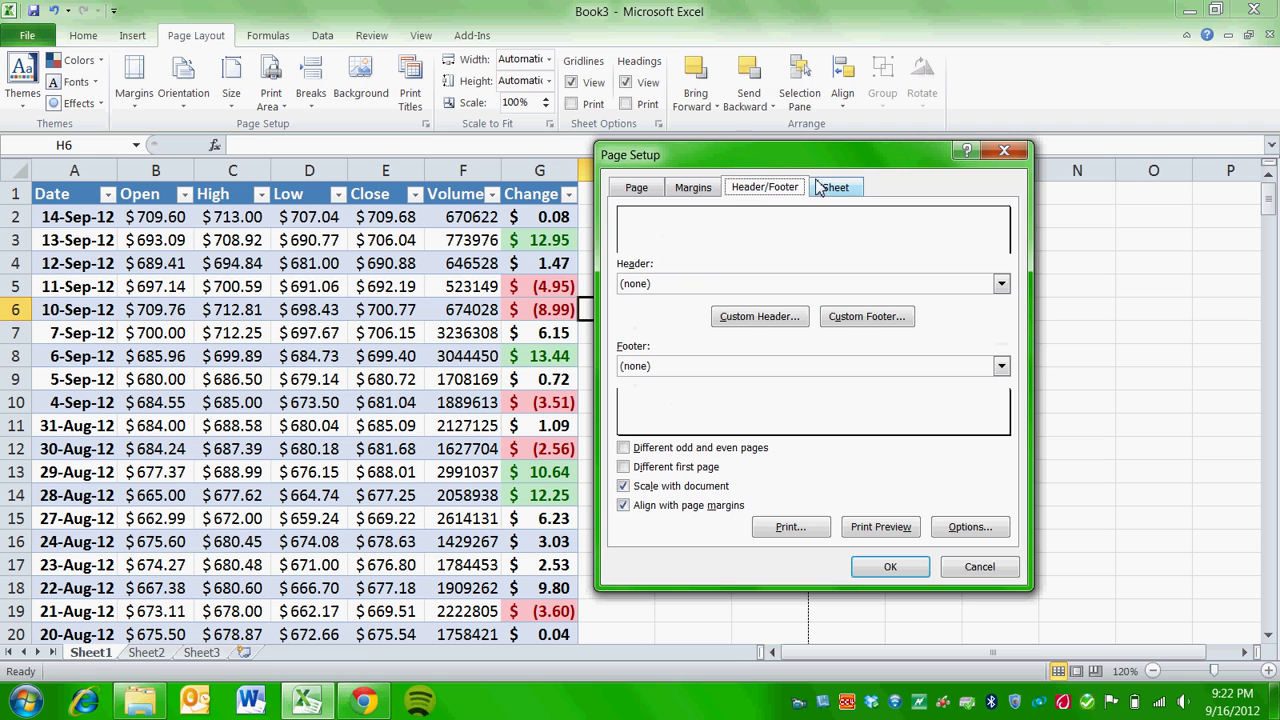
{"action": "left_click", "coordinate": [708, 196]}
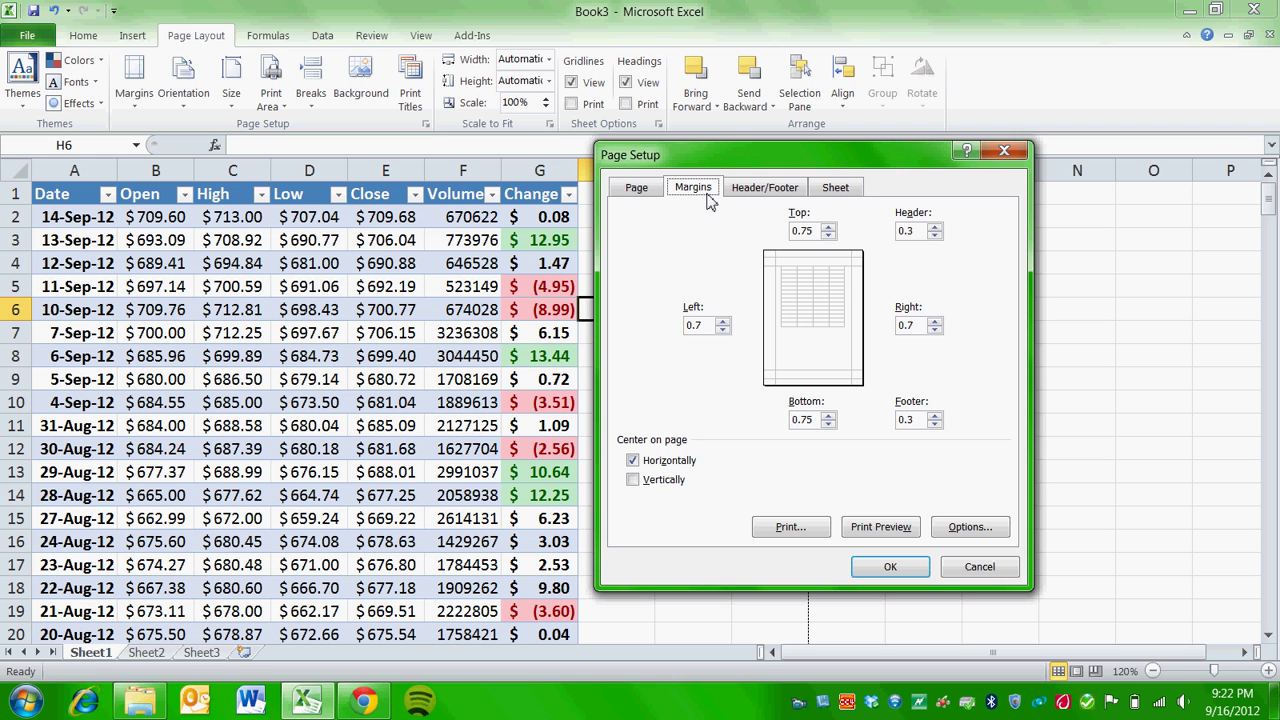
{"action": "left_click", "coordinate": [760, 193]}
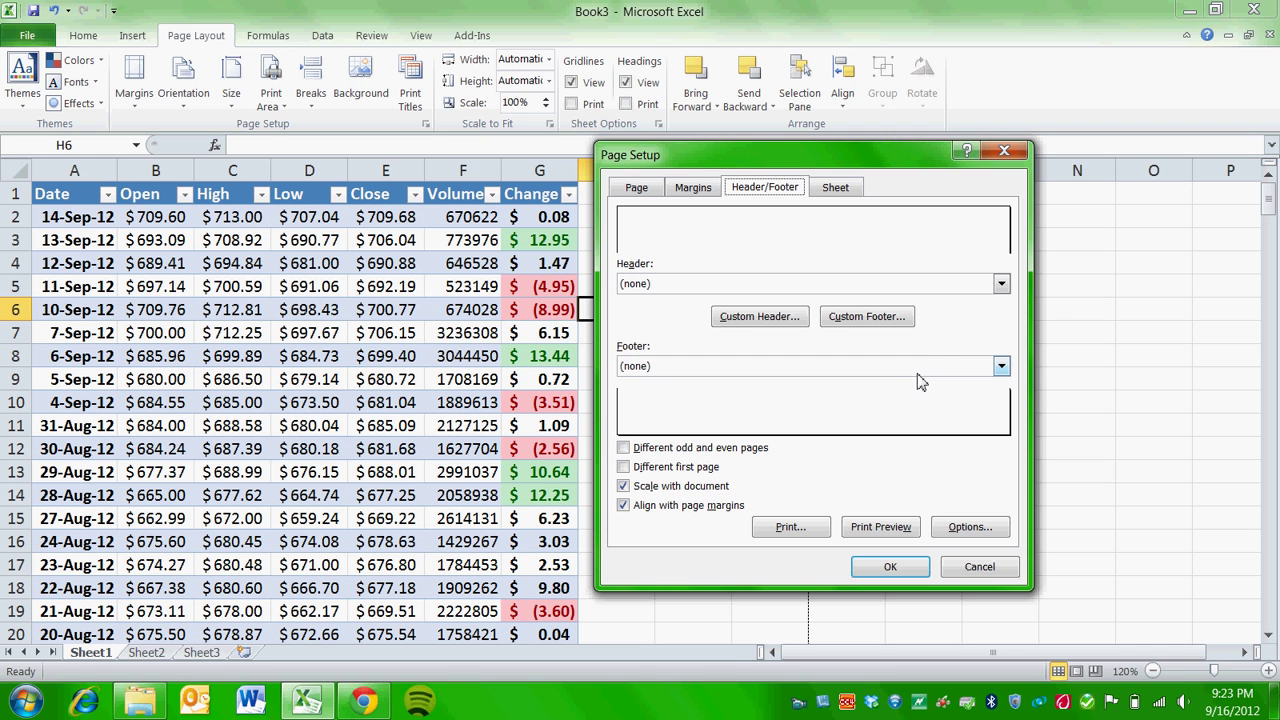
{"action": "left_click", "coordinate": [946, 367]}
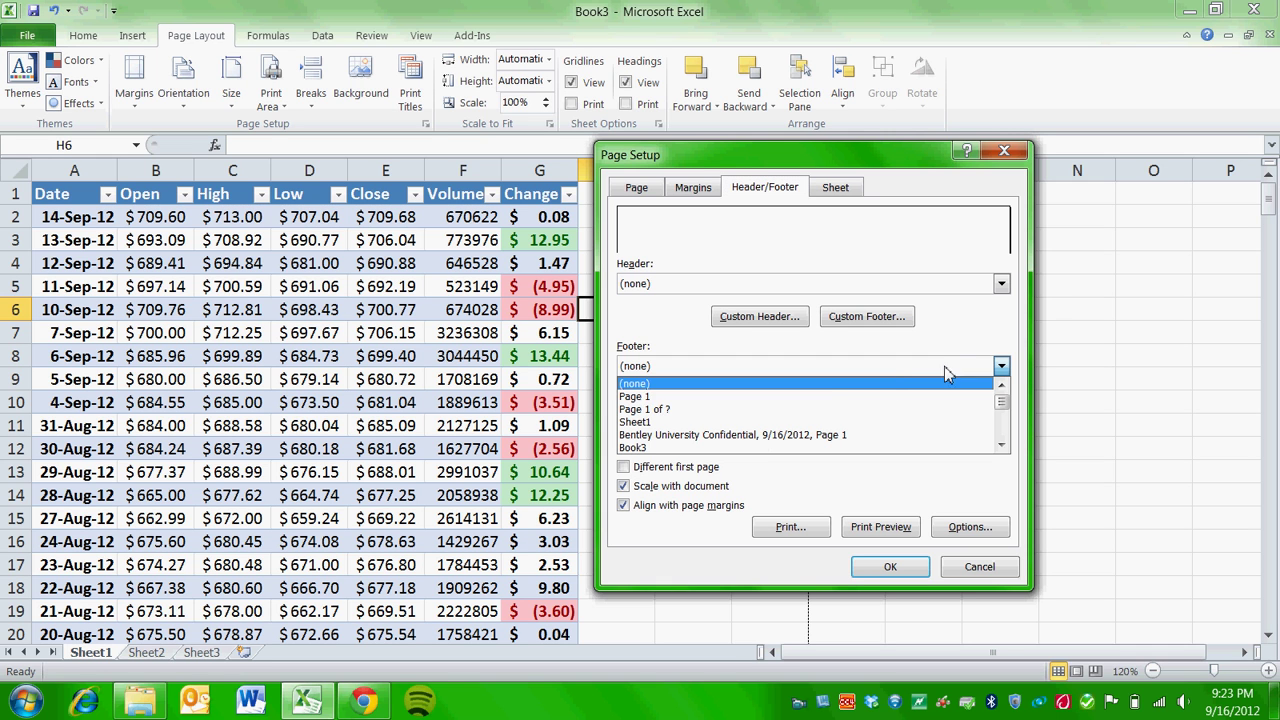
{"action": "left_click", "coordinate": [656, 410]}
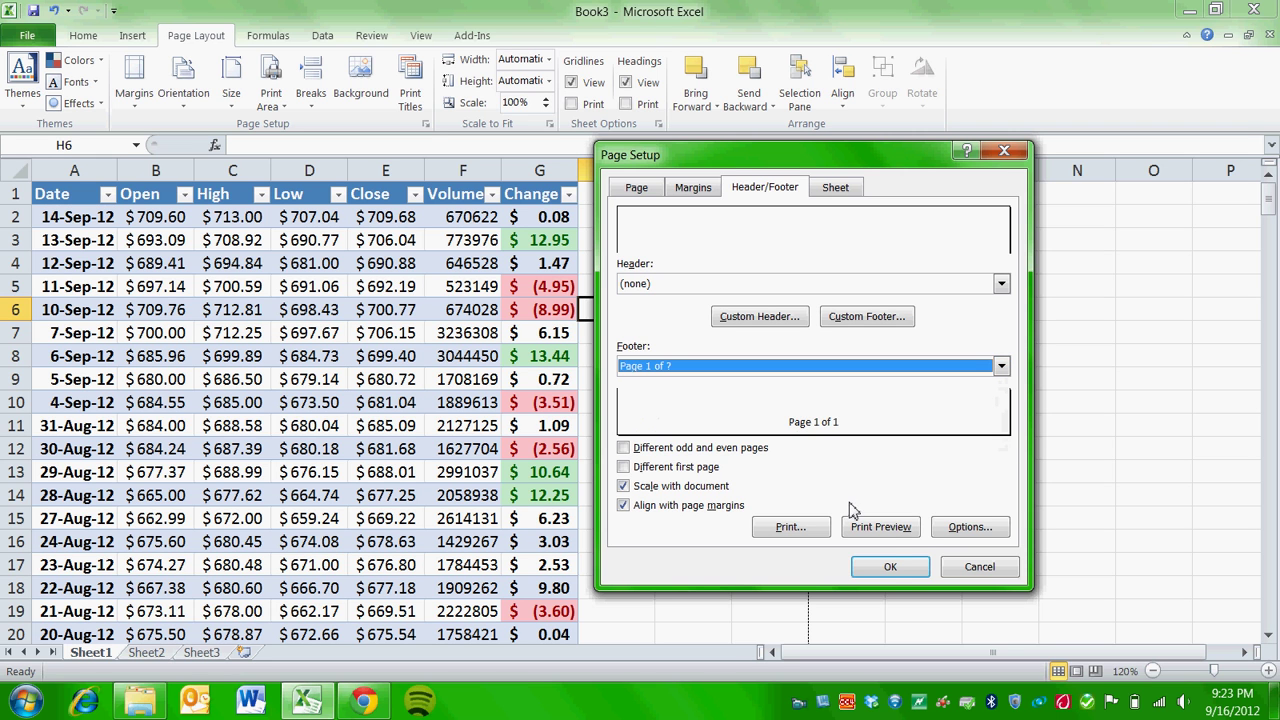
{"action": "left_click", "coordinate": [890, 568]}
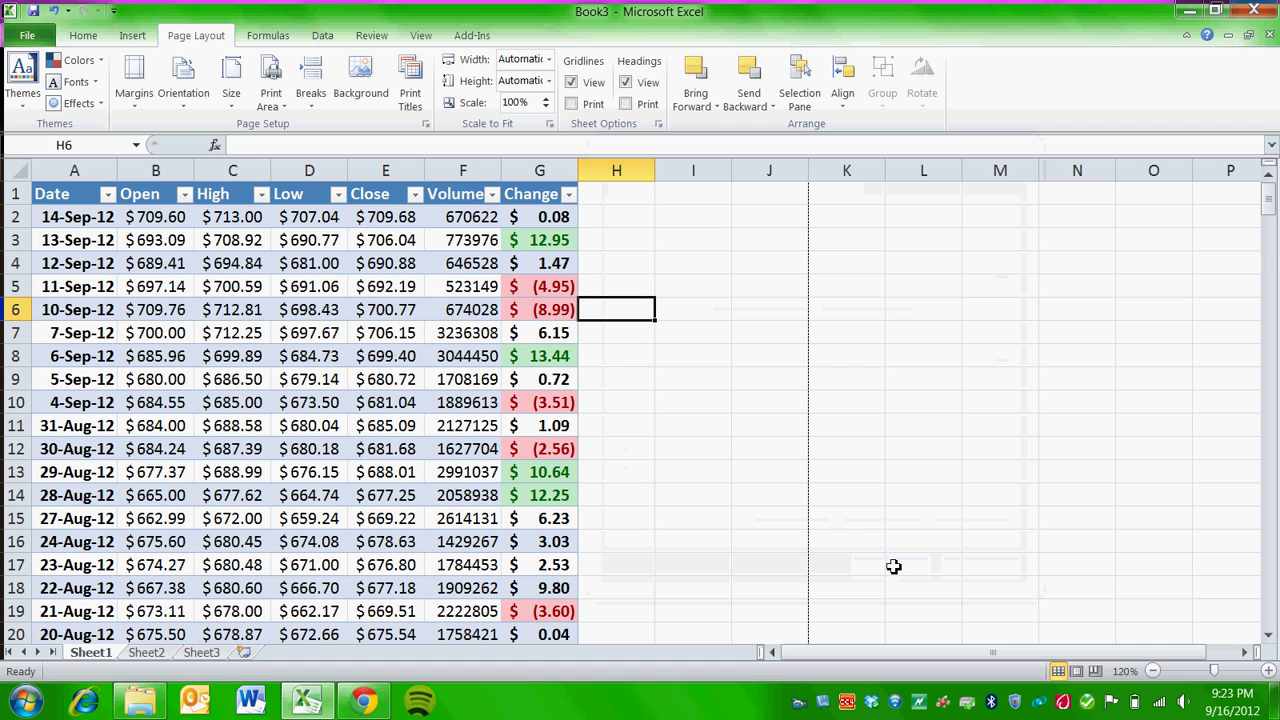
- Check the page-number footer in the print preview through page 5, and return to cell A1 on the sheet
{"action": "left_click", "coordinate": [27, 35]}
{"action": "left_click", "coordinate": [51, 288]}
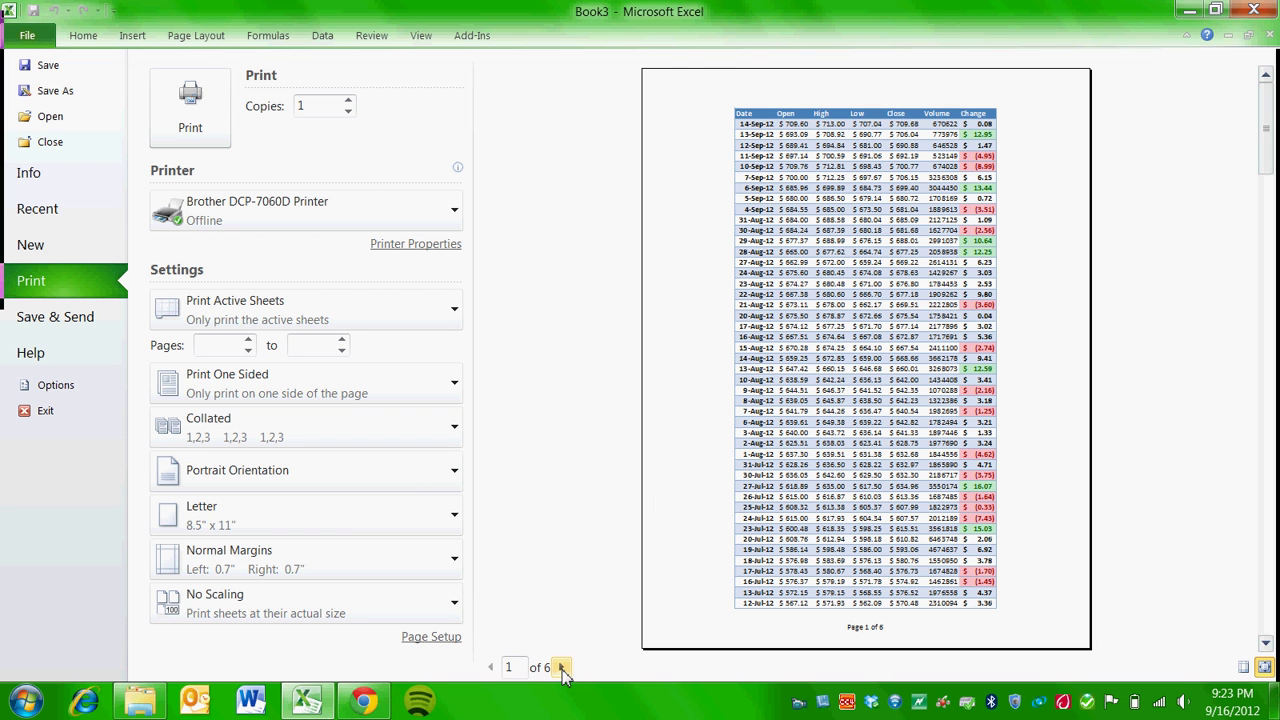
{"action": "left_click", "coordinate": [561, 668]}
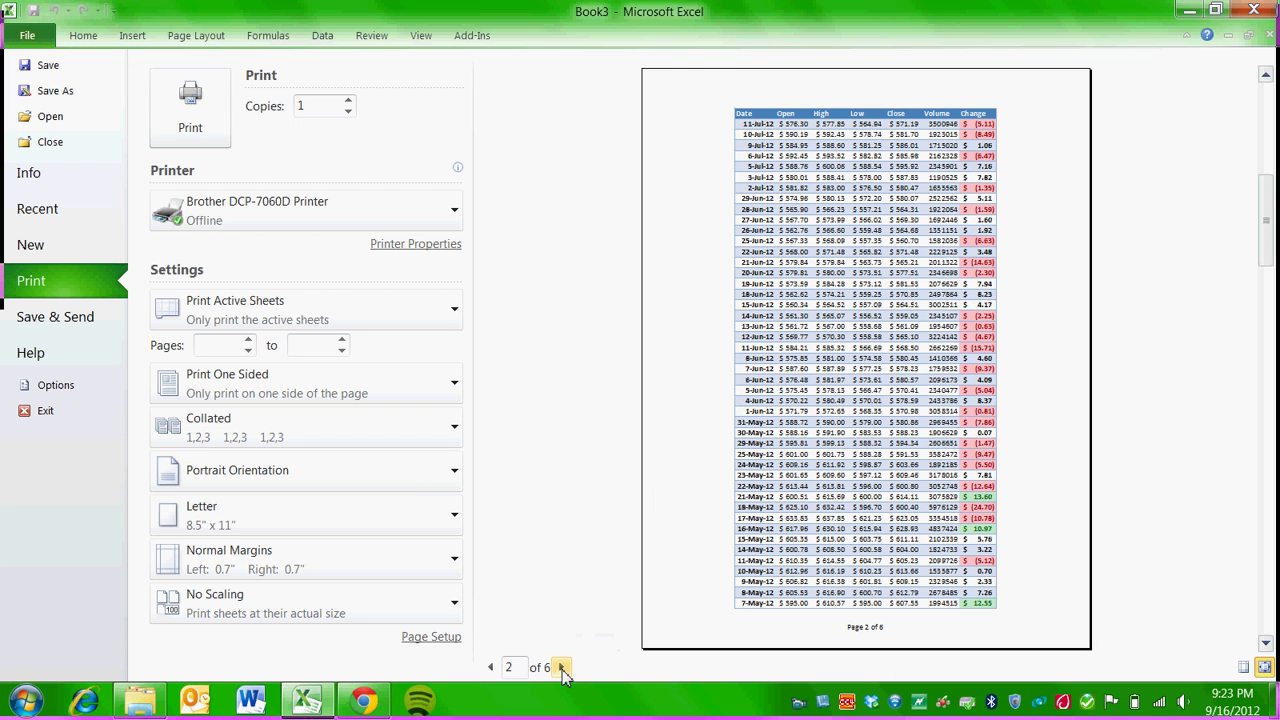
{"action": "left_click", "coordinate": [561, 668]}
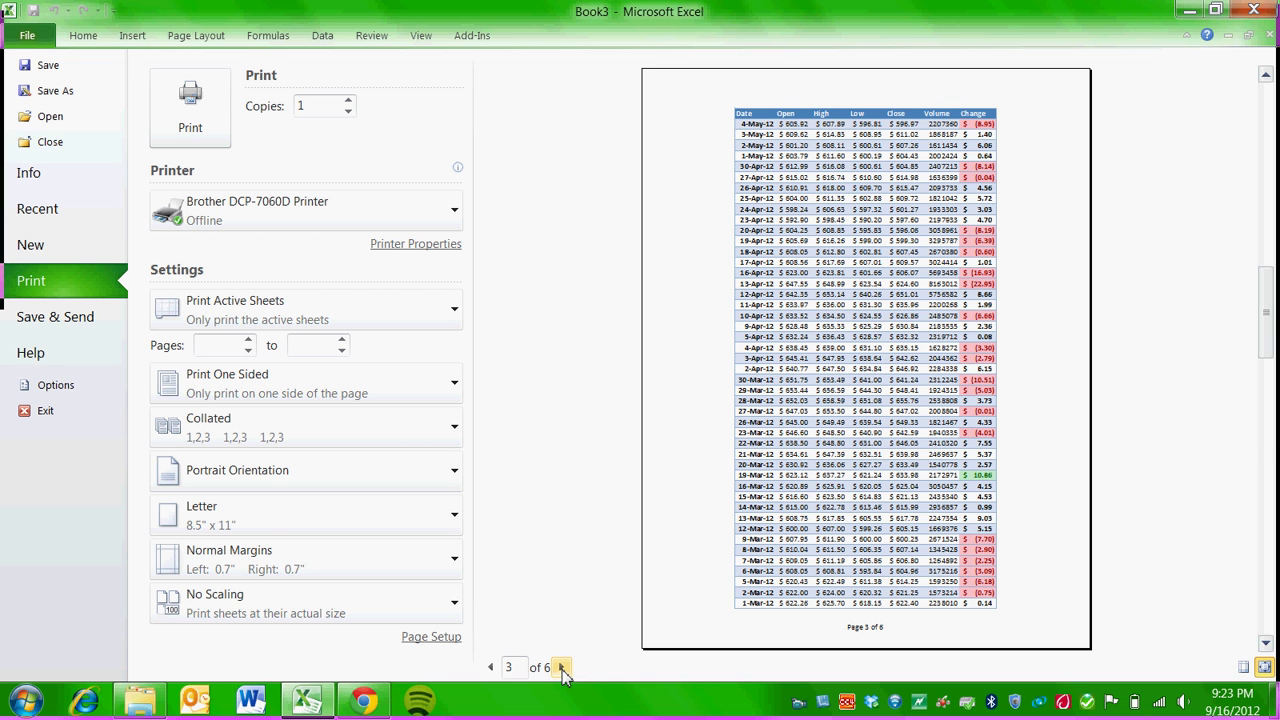
{"action": "left_click", "coordinate": [561, 668]}
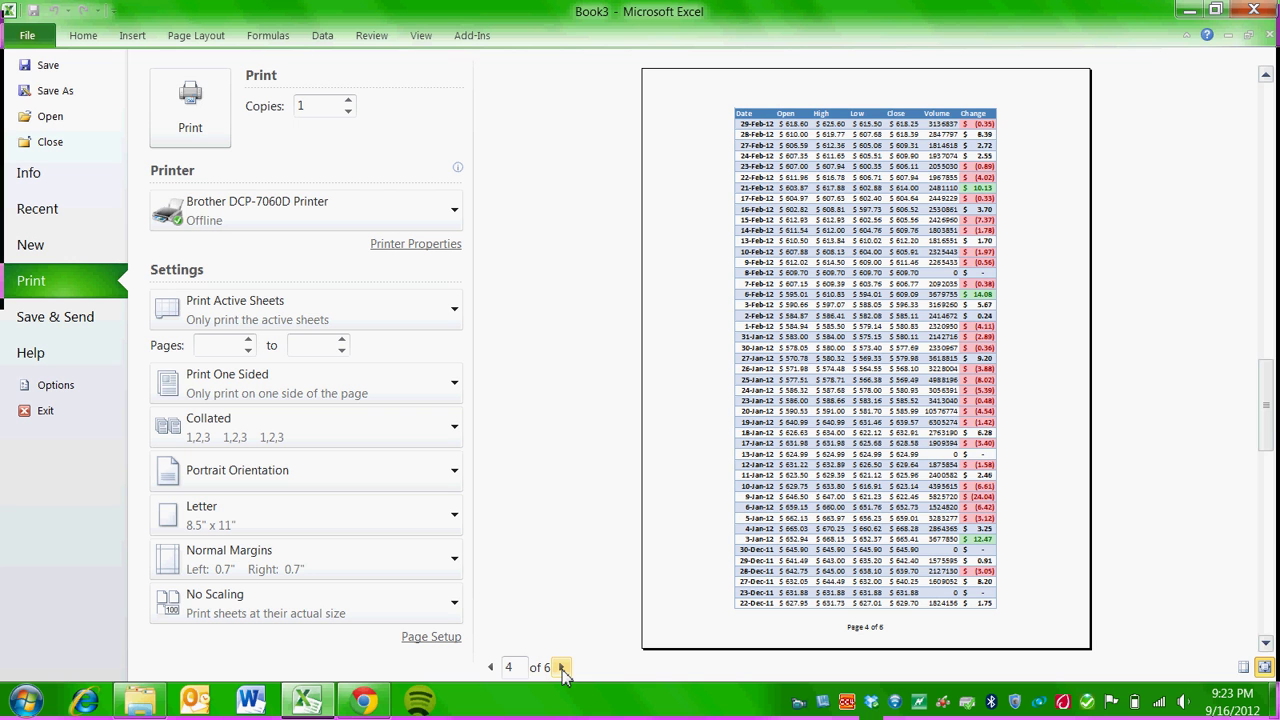
{"action": "left_click", "coordinate": [561, 668]}
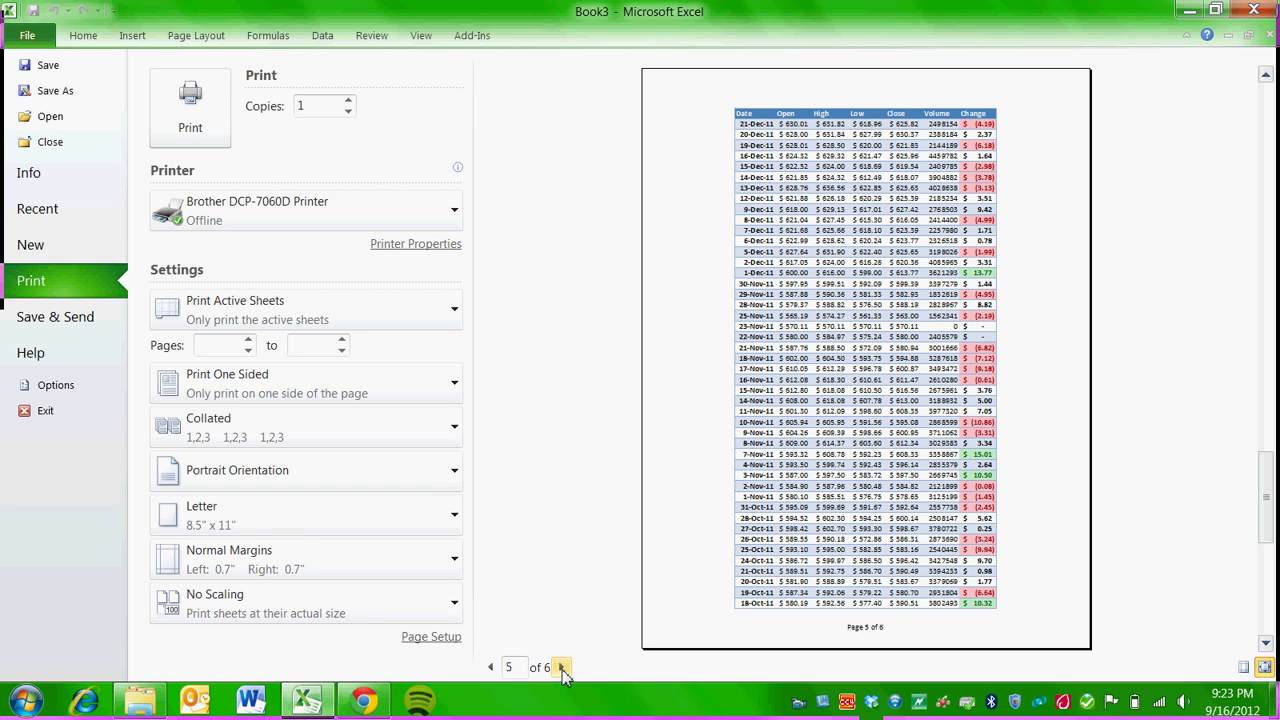
{"action": "left_click", "coordinate": [489, 668]}
{"action": "left_click", "coordinate": [489, 668]}
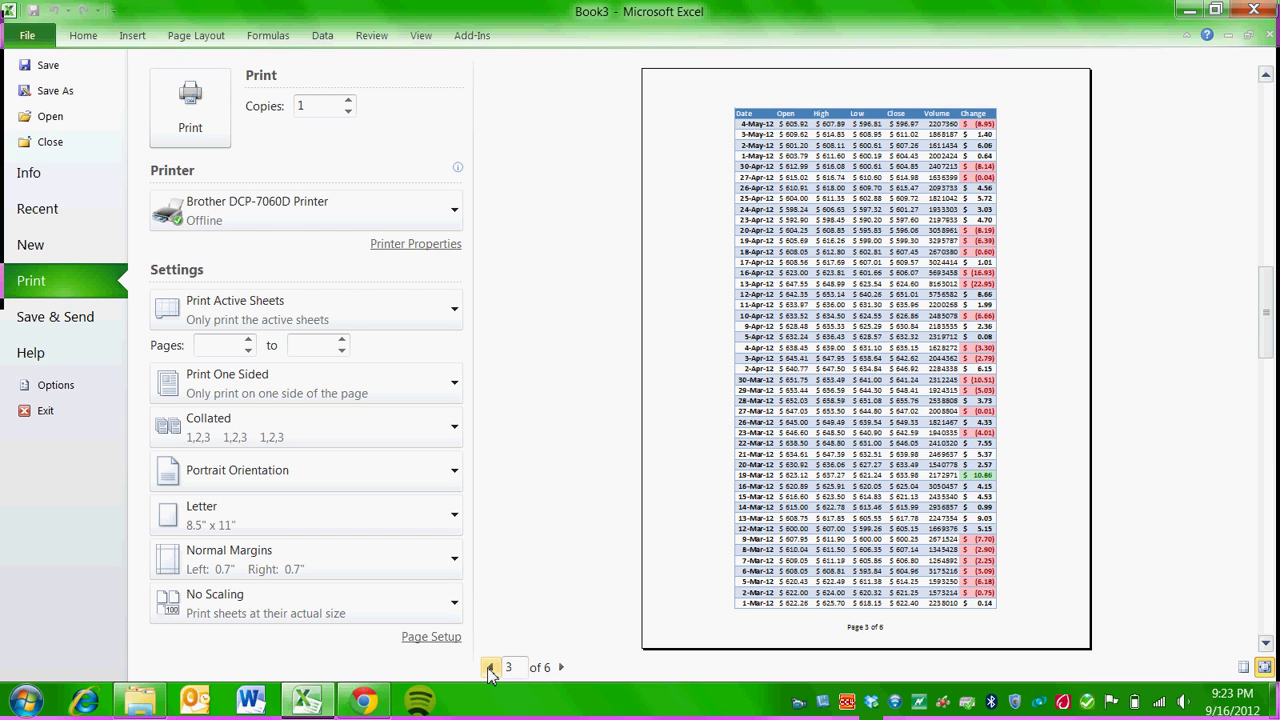
{"action": "left_click", "coordinate": [489, 668]}
{"action": "left_click", "coordinate": [489, 668]}
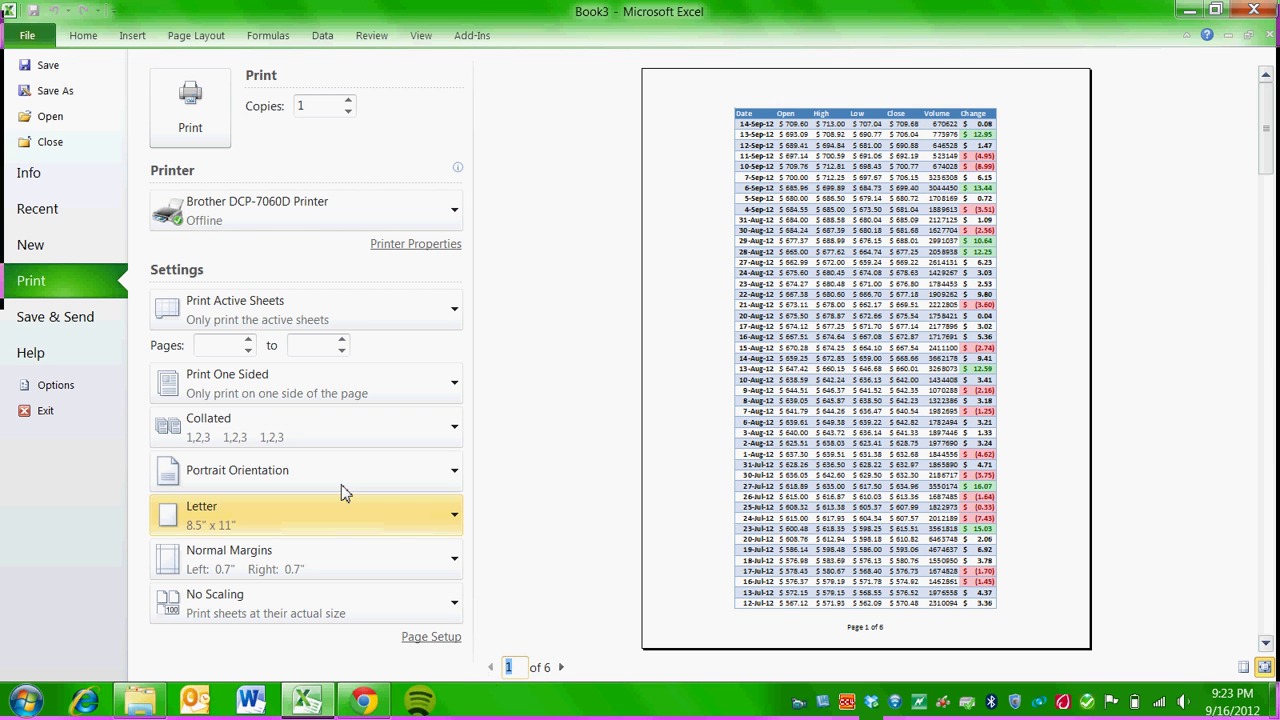
{"action": "left_click", "coordinate": [28, 37]}
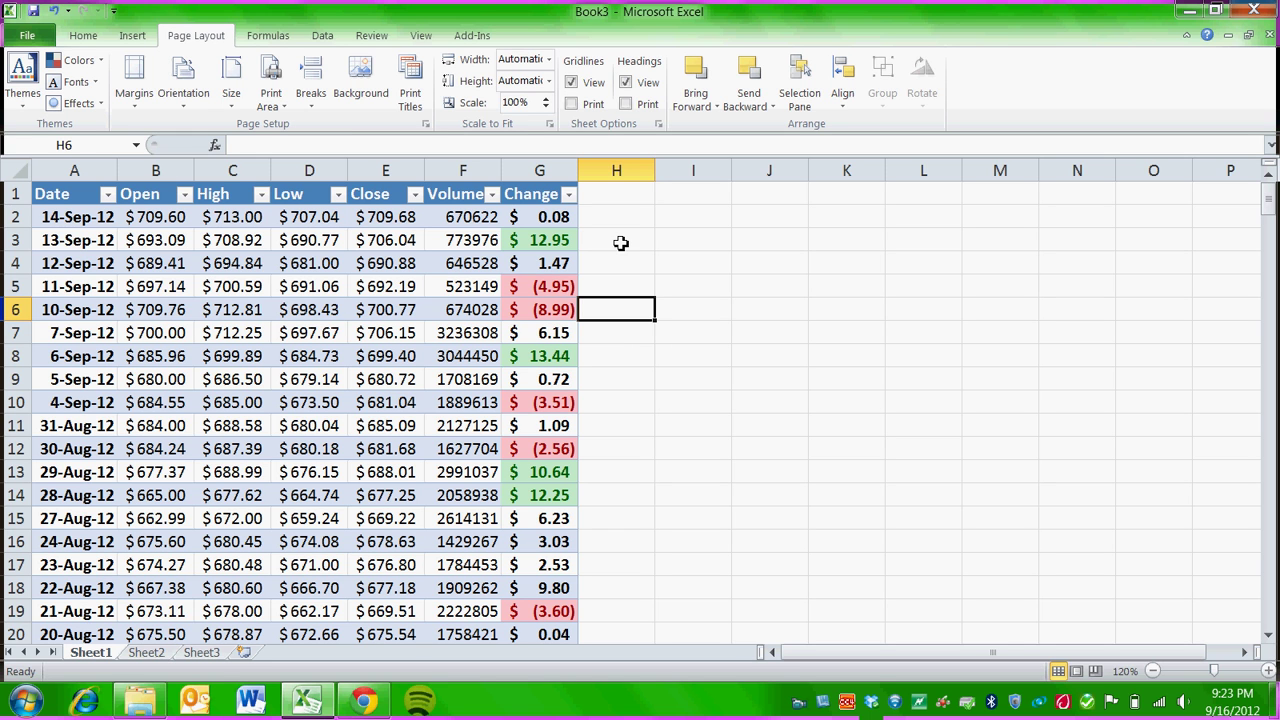
{"action": "left_click", "coordinate": [607, 196]}
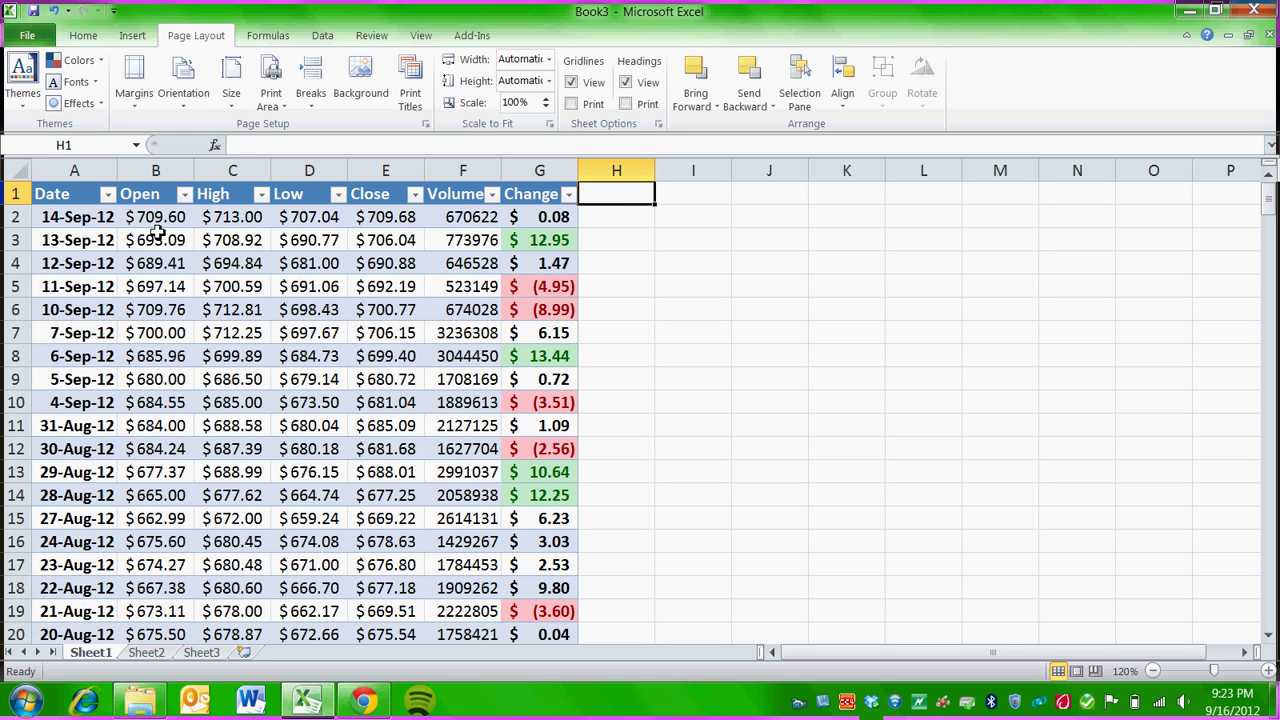
{"action": "left_click", "coordinate": [70, 196]}
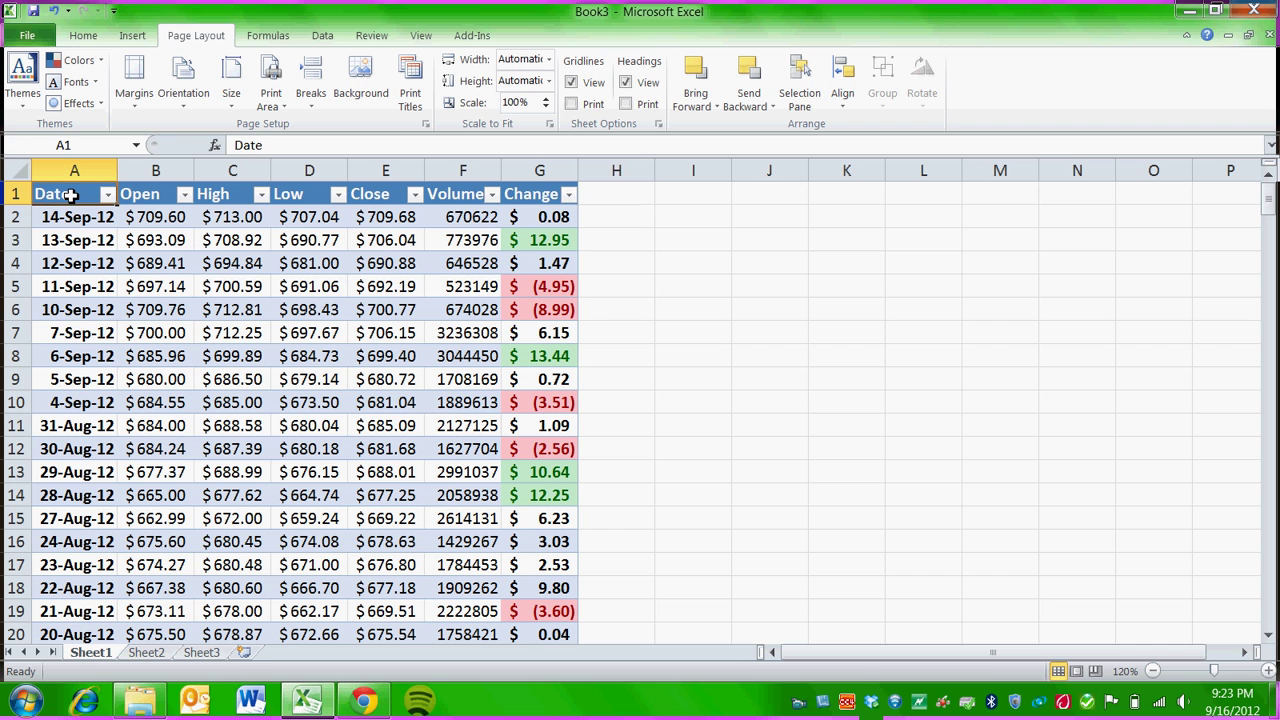